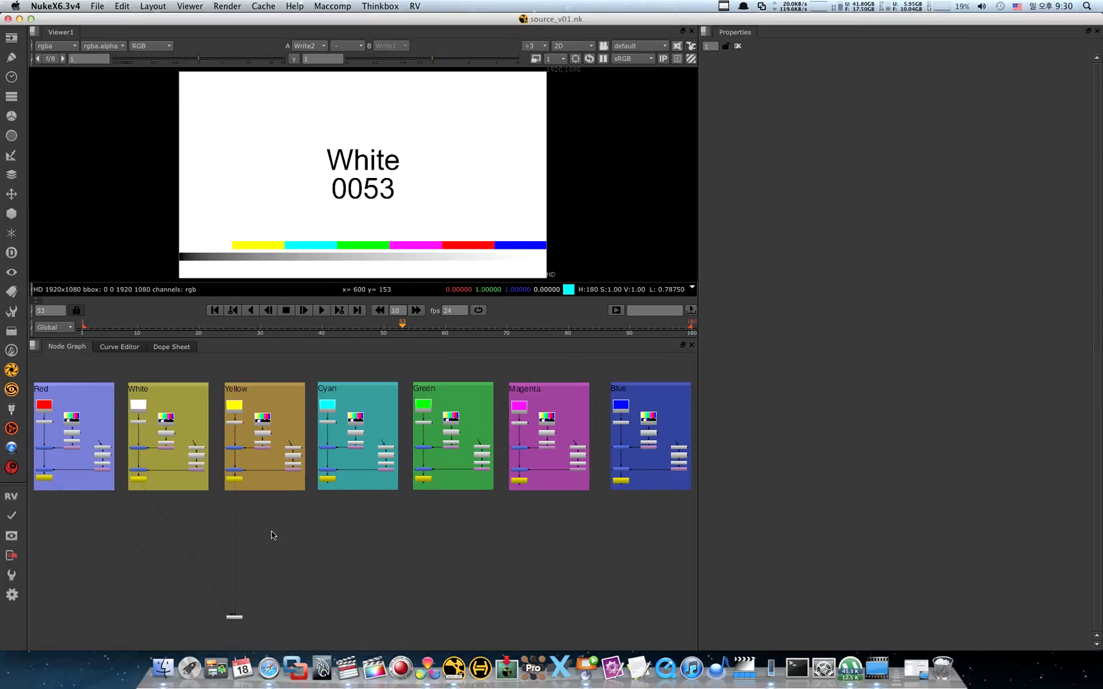
Check the White render's test-card frames 30 to 89, then review the clip list and empty Sequence 1
{"action": "left_click", "coordinate": [215, 310]}
{"action": "left_click", "coordinate": [303, 310]}
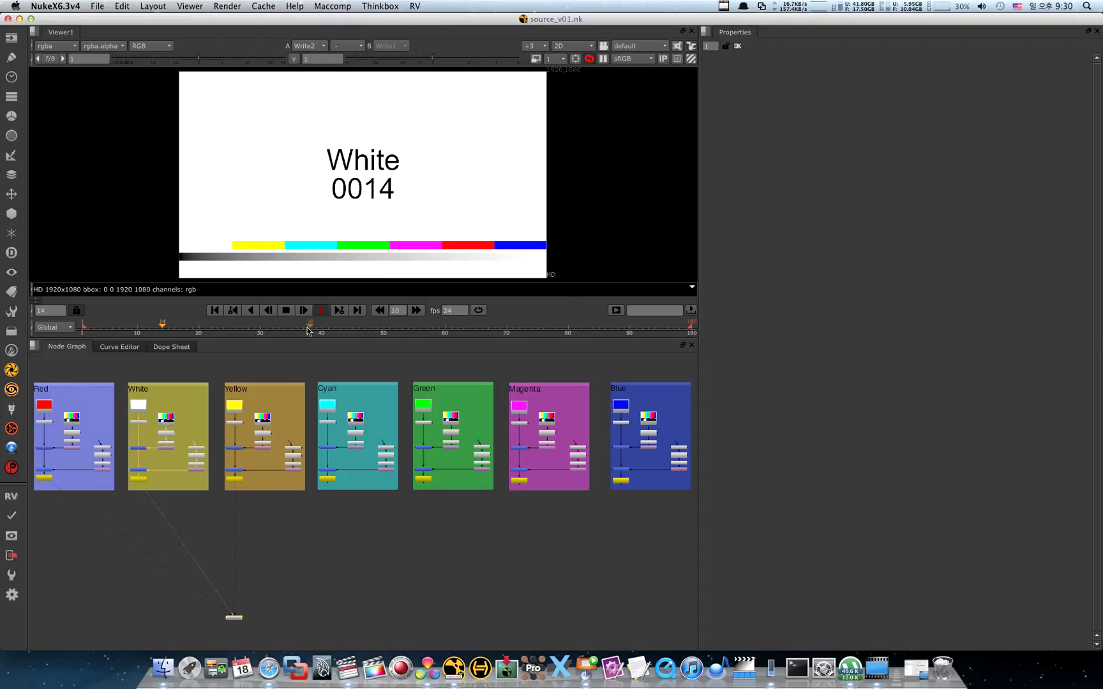
{"action": "left_click", "coordinate": [304, 310]}
{"action": "left_click", "coordinate": [336, 329]}
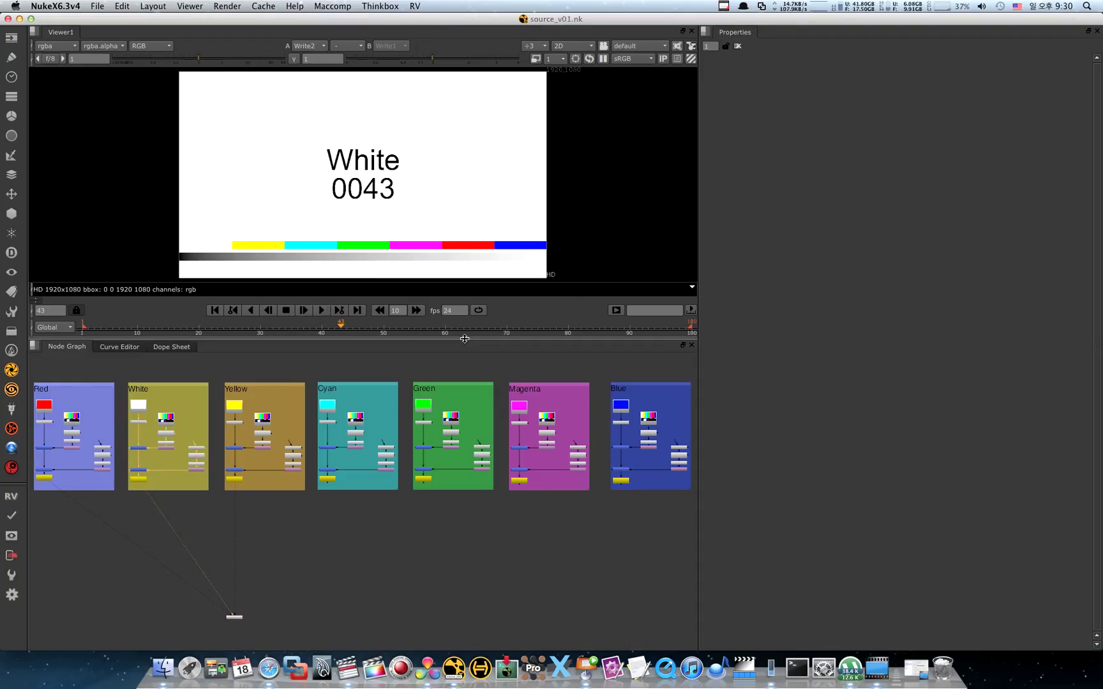
{"action": "left_click", "coordinate": [531, 330]}
{"action": "left_click", "coordinate": [624, 329]}
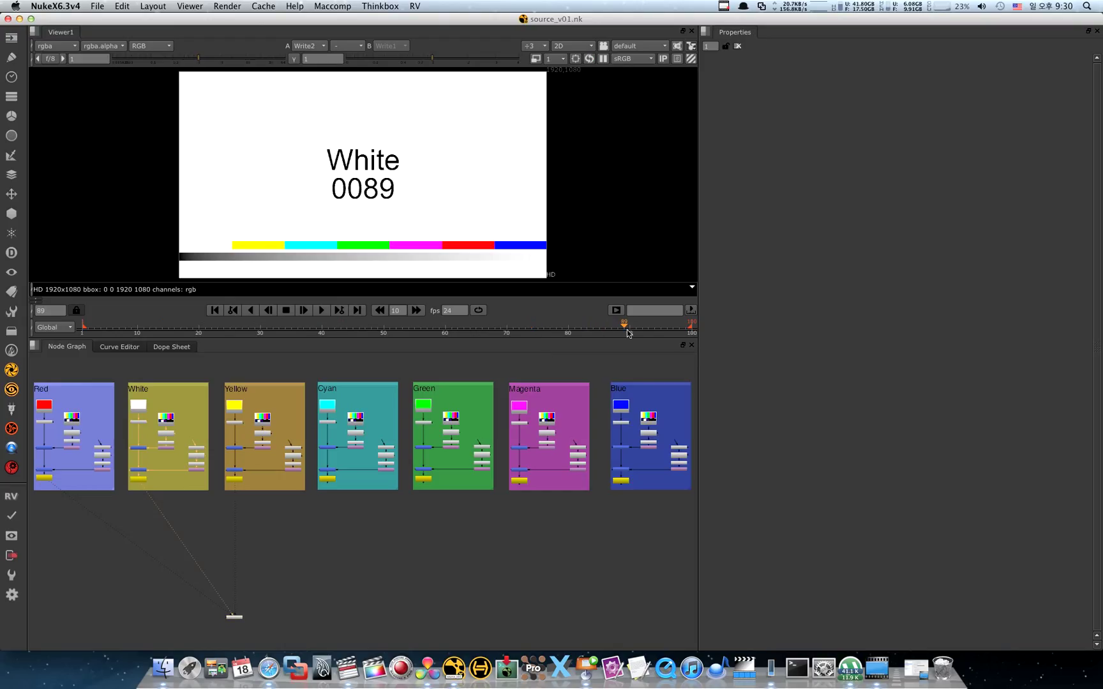
{"action": "left_click", "coordinate": [488, 329]}
{"action": "left_click", "coordinate": [316, 328]}
{"action": "left_click", "coordinate": [261, 329]}
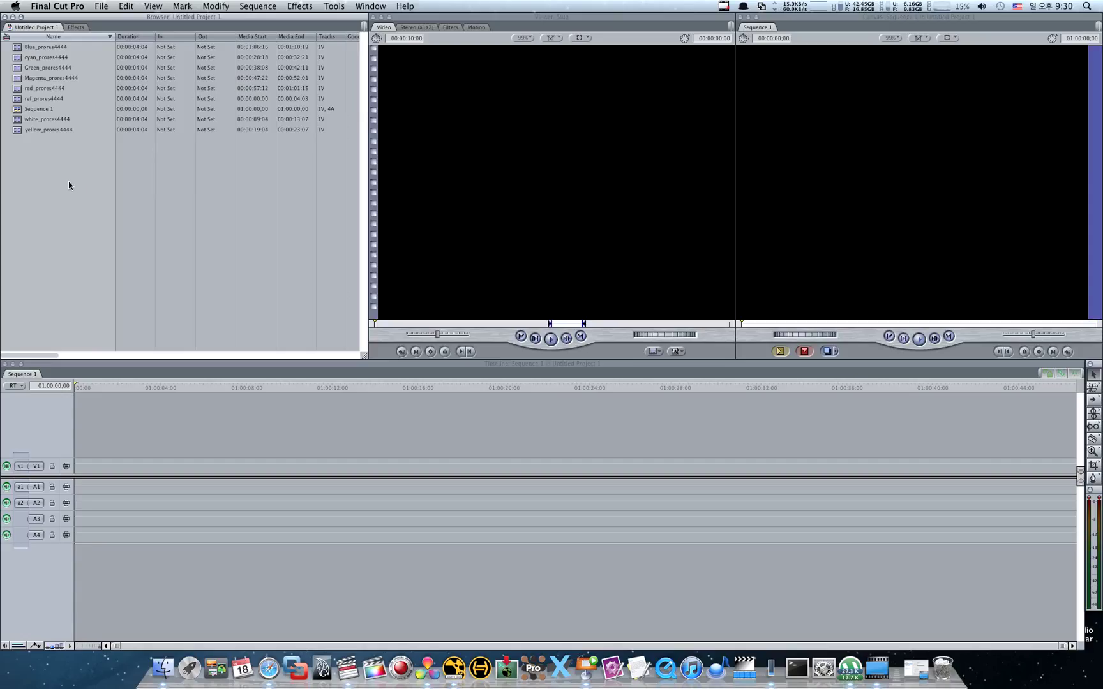
{"action": "left_click", "coordinate": [146, 393]}
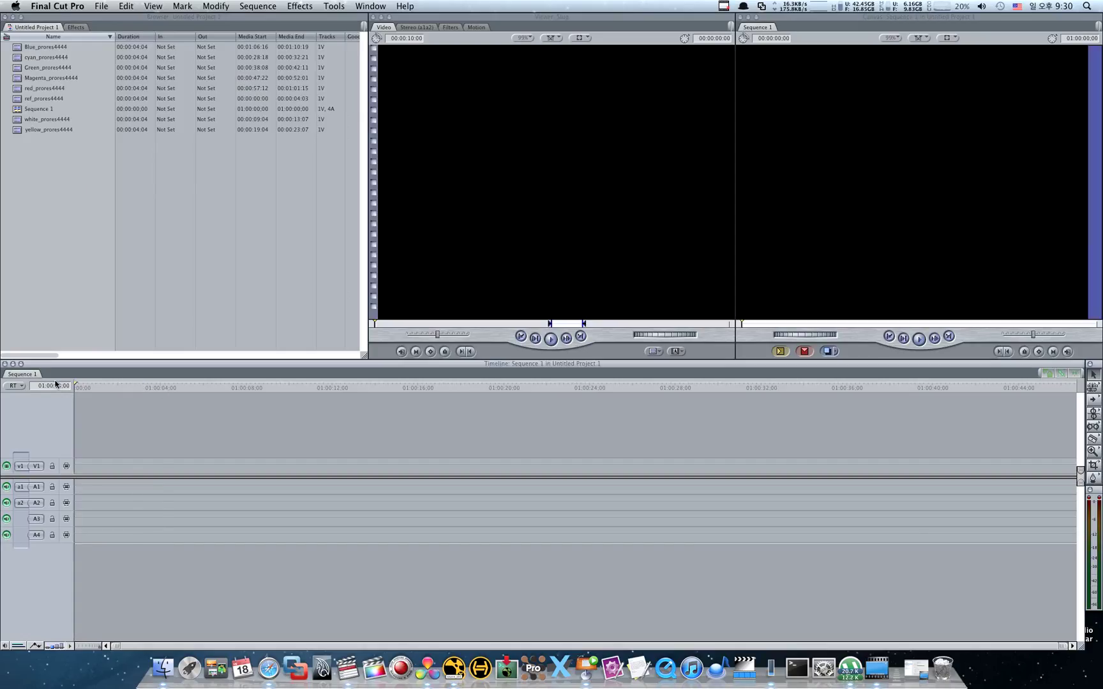
{"action": "left_click", "coordinate": [48, 99]}
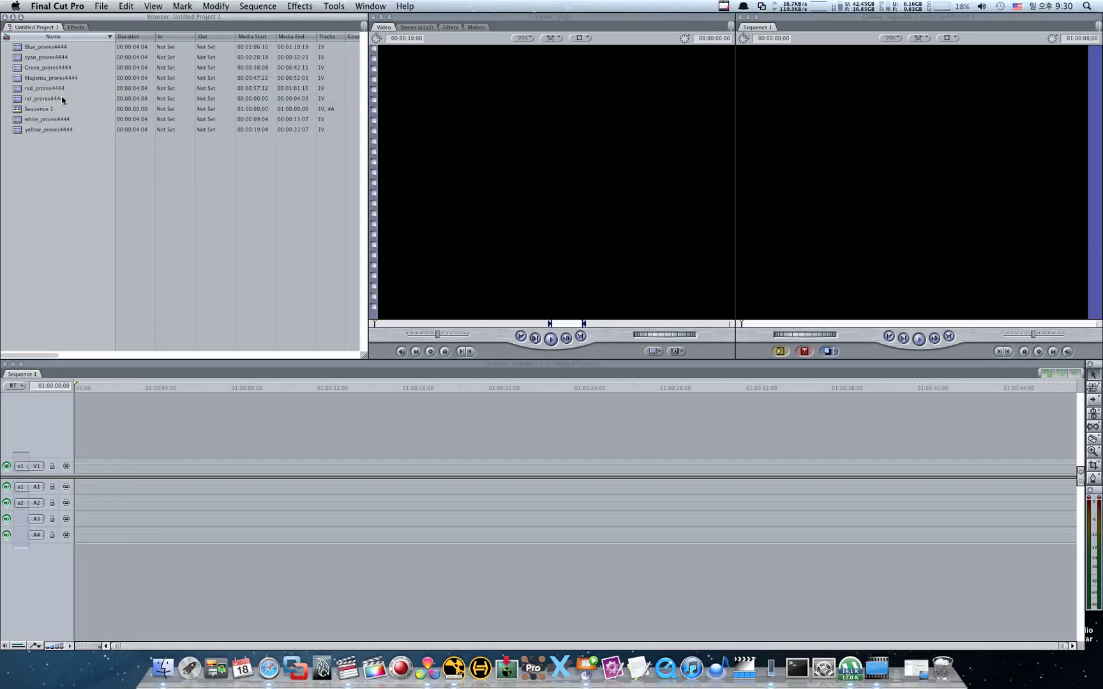
Edit ref_prores4444 into Sequence 1 with sequence settings matched, playhead back at the start
{"action": "double_click", "coordinate": [62, 100]}
{"action": "left_click_drag", "start_coordinate": [525, 192], "coordinate": [1027, 146]}
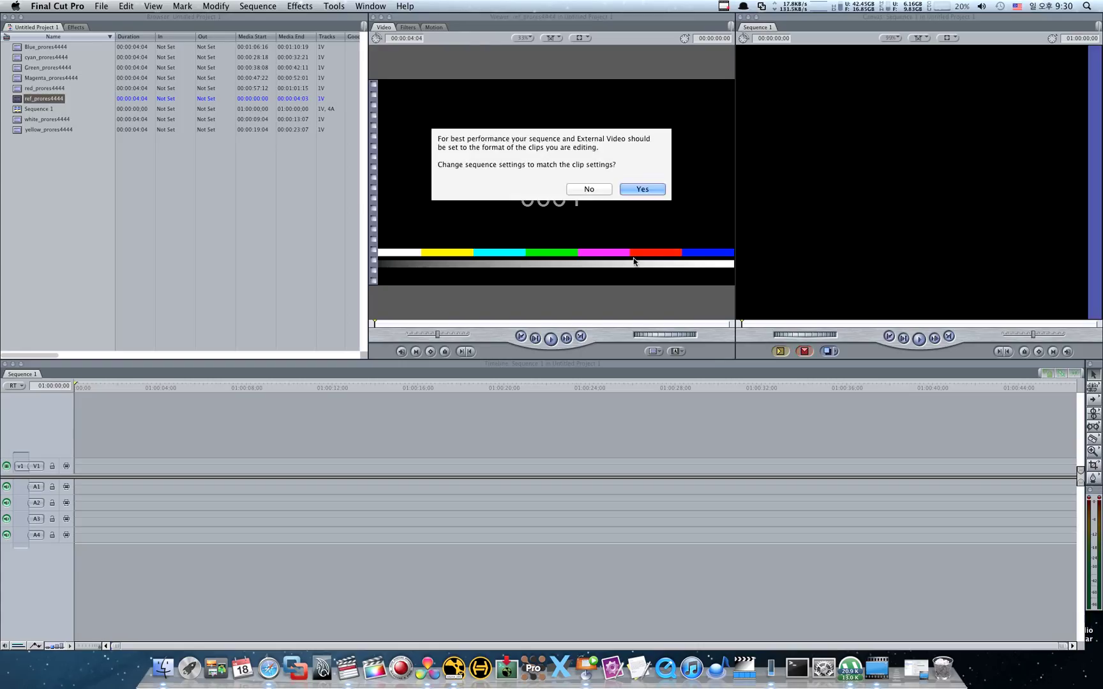
{"action": "key", "text": "Return"}
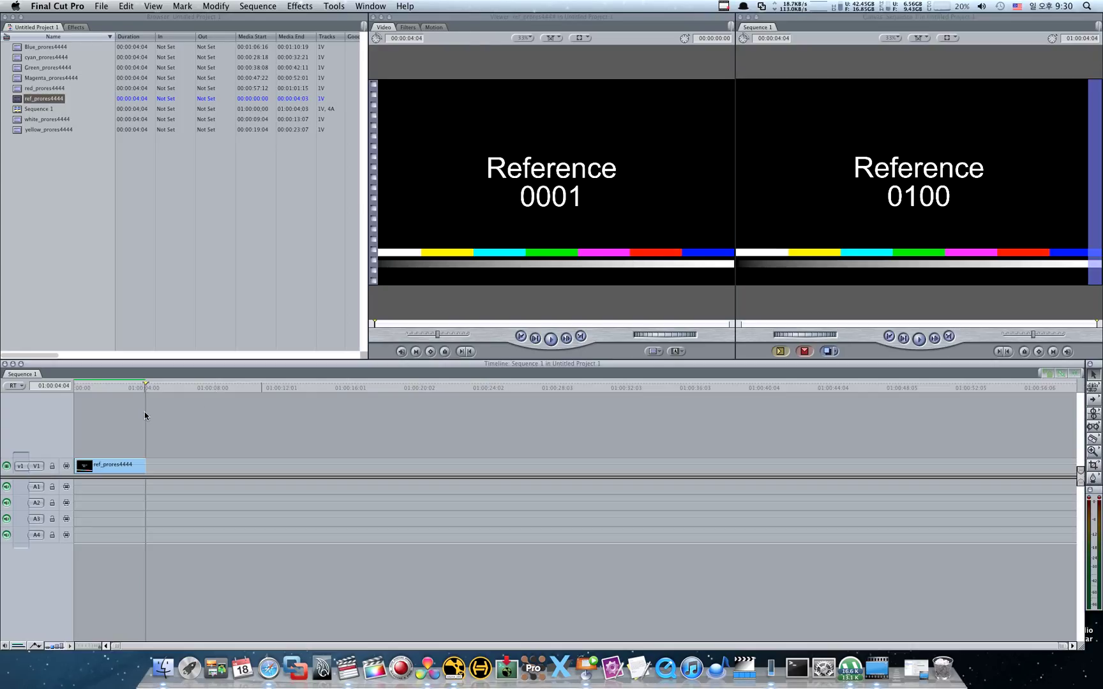
{"action": "key", "text": "shift+z"}
{"action": "left_click", "coordinate": [222, 387]}
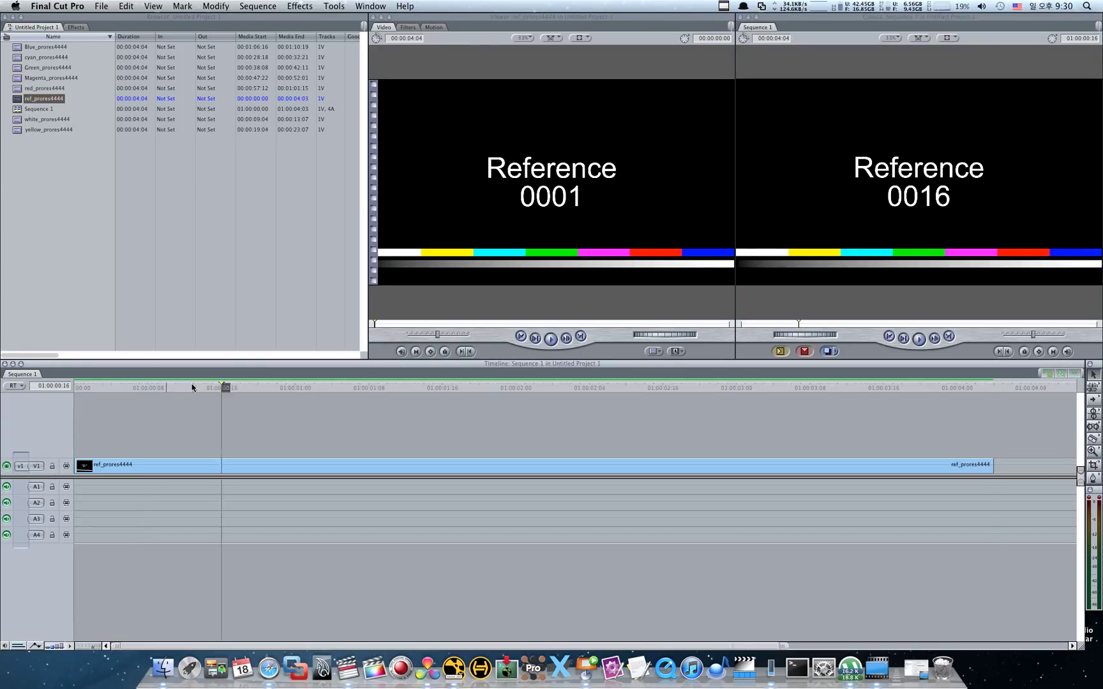
{"action": "key", "text": "Home"}
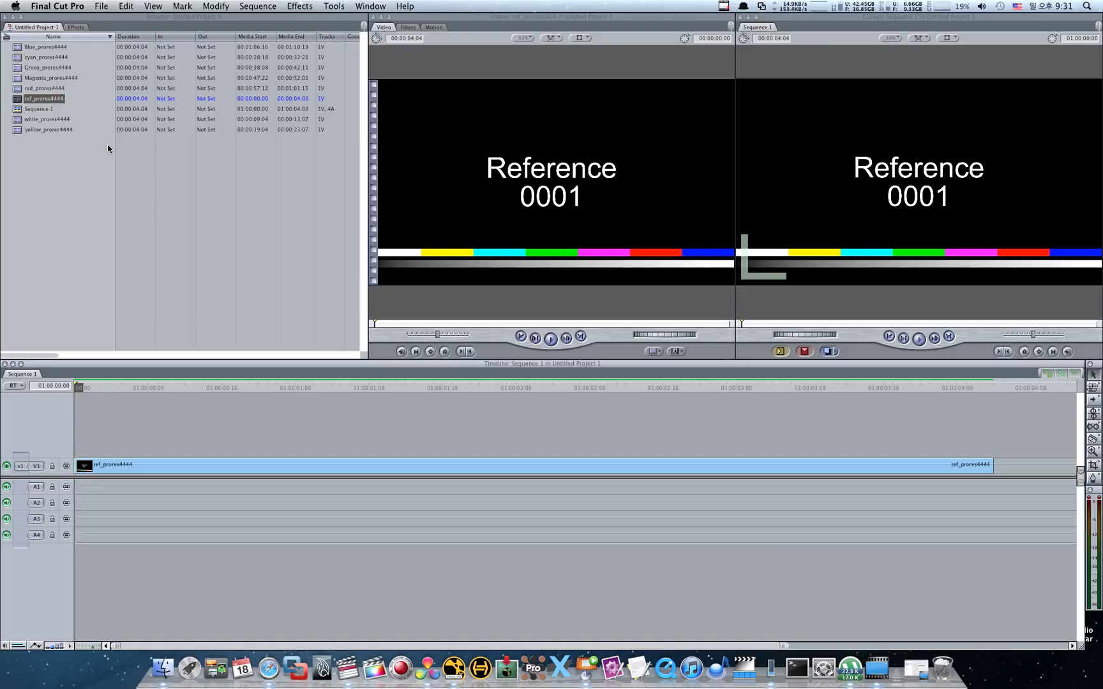
Load white_prores4444 in the Viewer and jump it to timecode 1000
{"action": "left_click", "coordinate": [72, 194]}
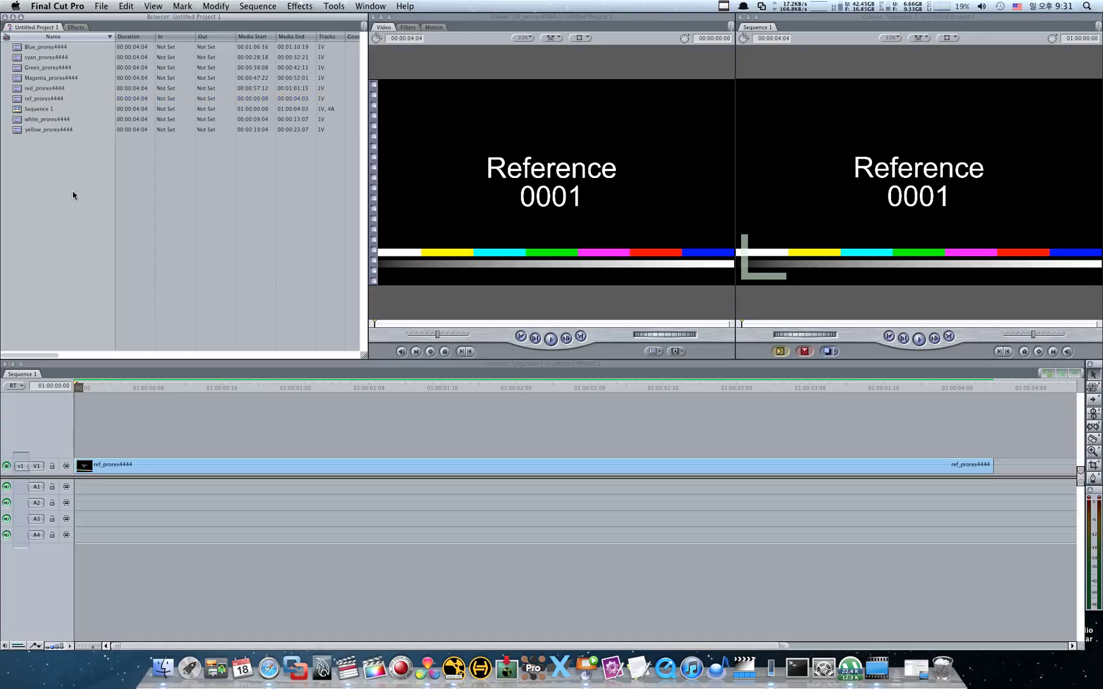
{"action": "double_click", "coordinate": [64, 120]}
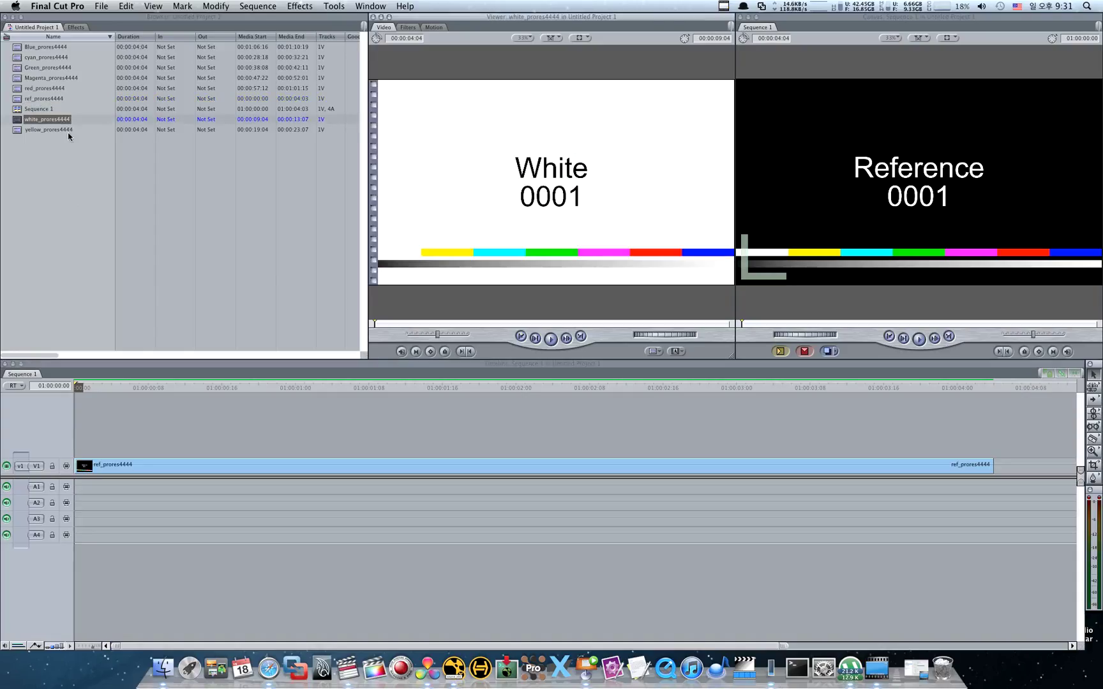
{"action": "left_click", "coordinate": [694, 39]}
{"action": "type", "text": "1000"}
{"action": "key", "text": "Return"}
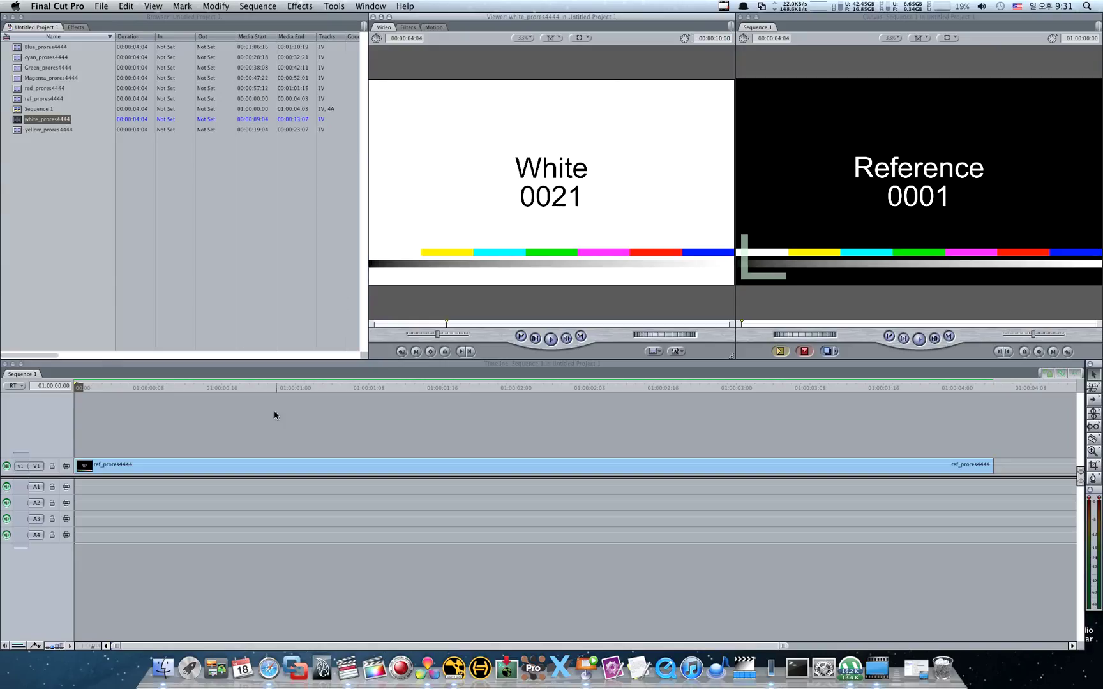
Add a V2 video track and edit the white clip into it at the sequence start
{"action": "right_click", "coordinate": [300, 440]}
{"action": "left_click", "coordinate": [302, 442]}
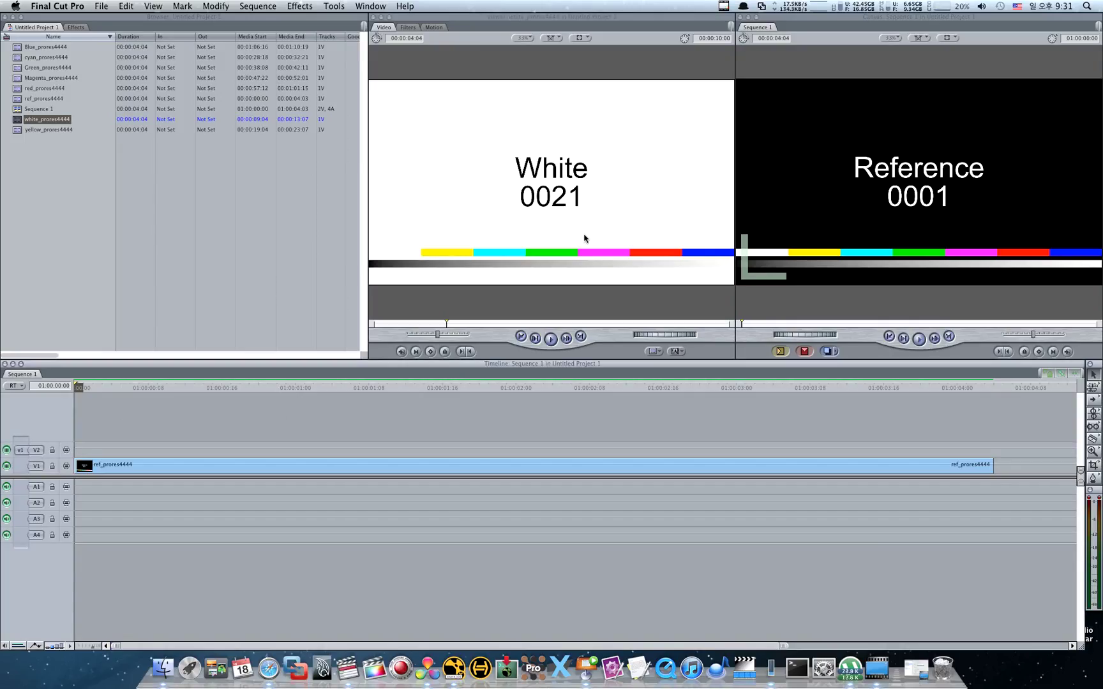
{"action": "mouse_move", "coordinate": [585, 237]}
{"action": "left_mouse_down"}
{"action": "mouse_move", "coordinate": [840, 240]}
{"action": "mouse_move", "coordinate": [80, 450]}
{"action": "left_mouse_up"}
{"action": "left_click_drag", "start_coordinate": [88, 388], "coordinate": [69, 387]}
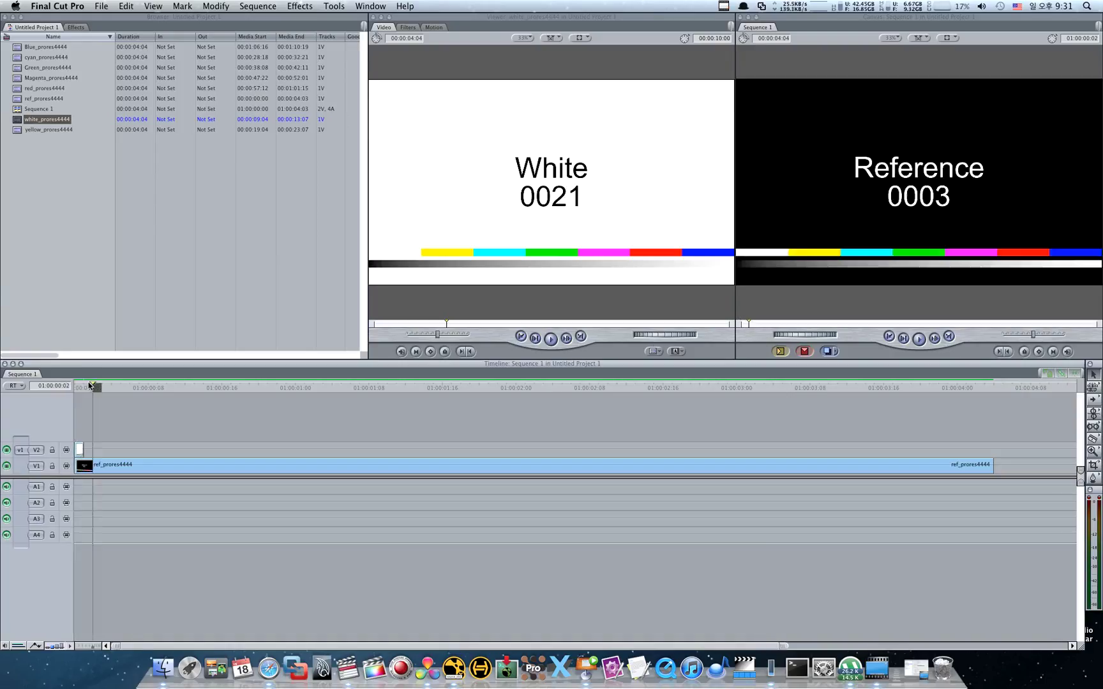
{"action": "left_click_drag", "start_coordinate": [69, 386], "coordinate": [69, 386]}
{"action": "key", "text": "alt+equal"}
{"action": "key", "text": "alt+equal"}
{"action": "key", "text": "alt+equal"}
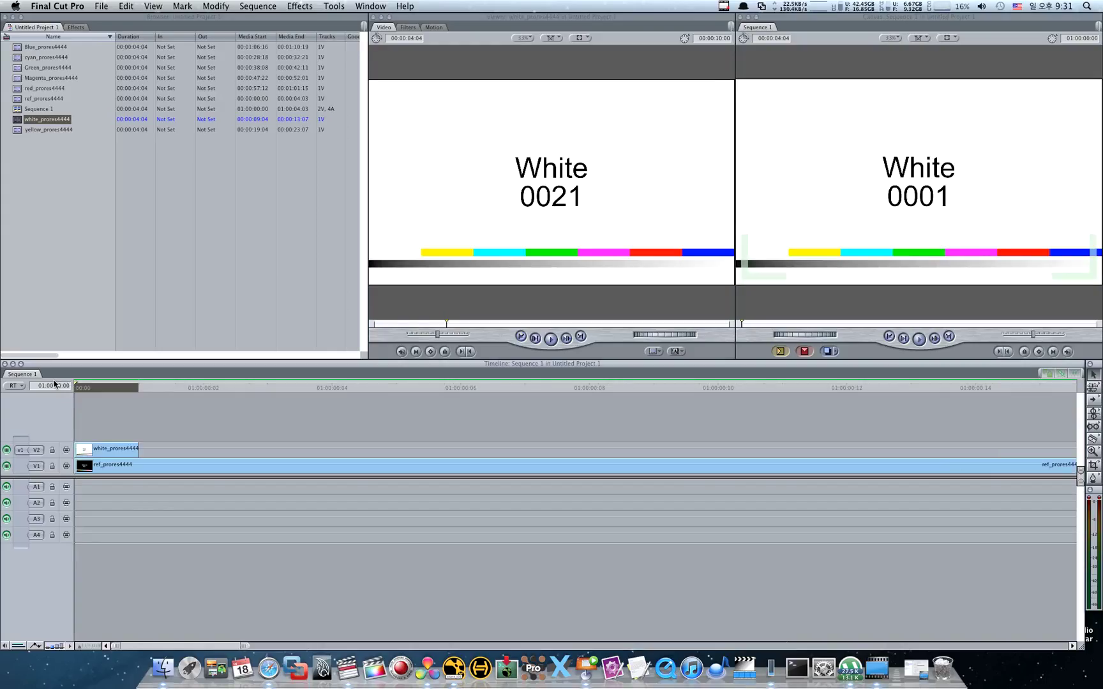
Extend the white clip on V2 to 01:00:00:20 and step through frames to check the edit
{"action": "left_click", "coordinate": [77, 386]}
{"action": "type", "text": "20"}
{"action": "key", "text": "Return"}
{"action": "key", "text": "shift+z"}
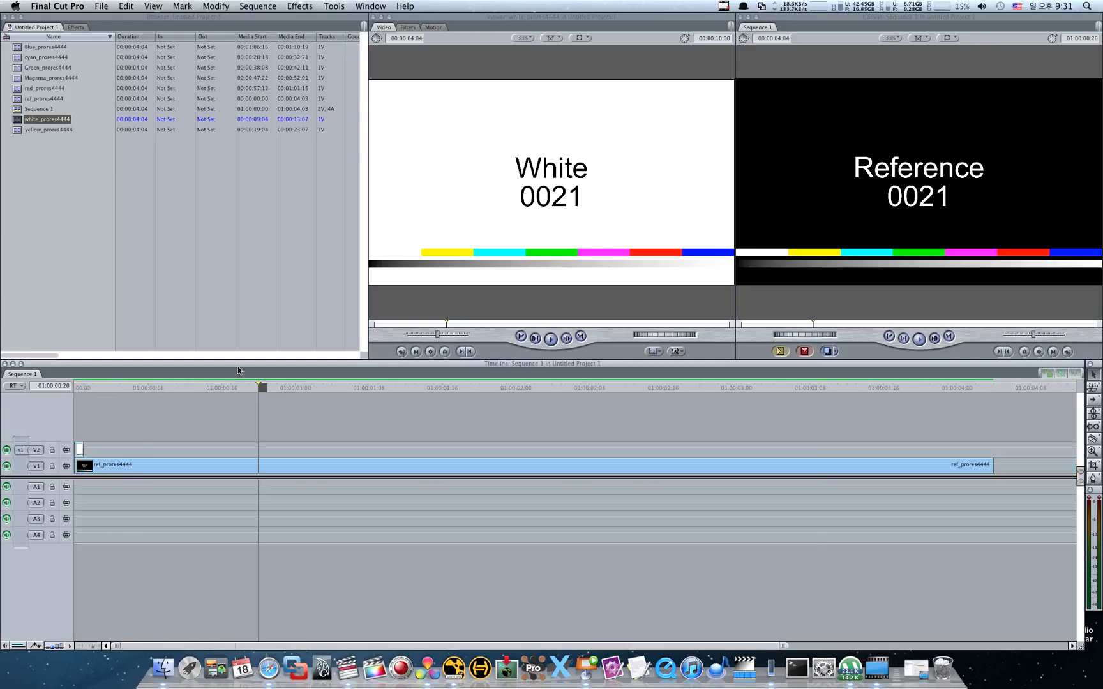
{"action": "left_click_drag", "start_coordinate": [83, 449], "coordinate": [83, 450]}
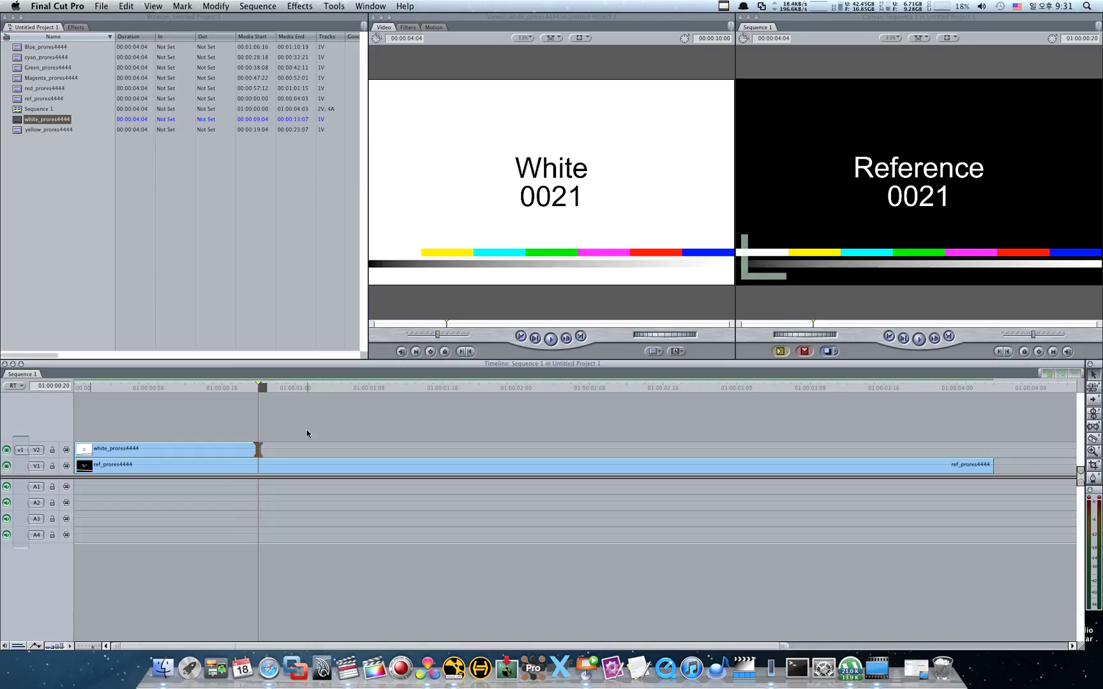
{"action": "left_click", "coordinate": [230, 385]}
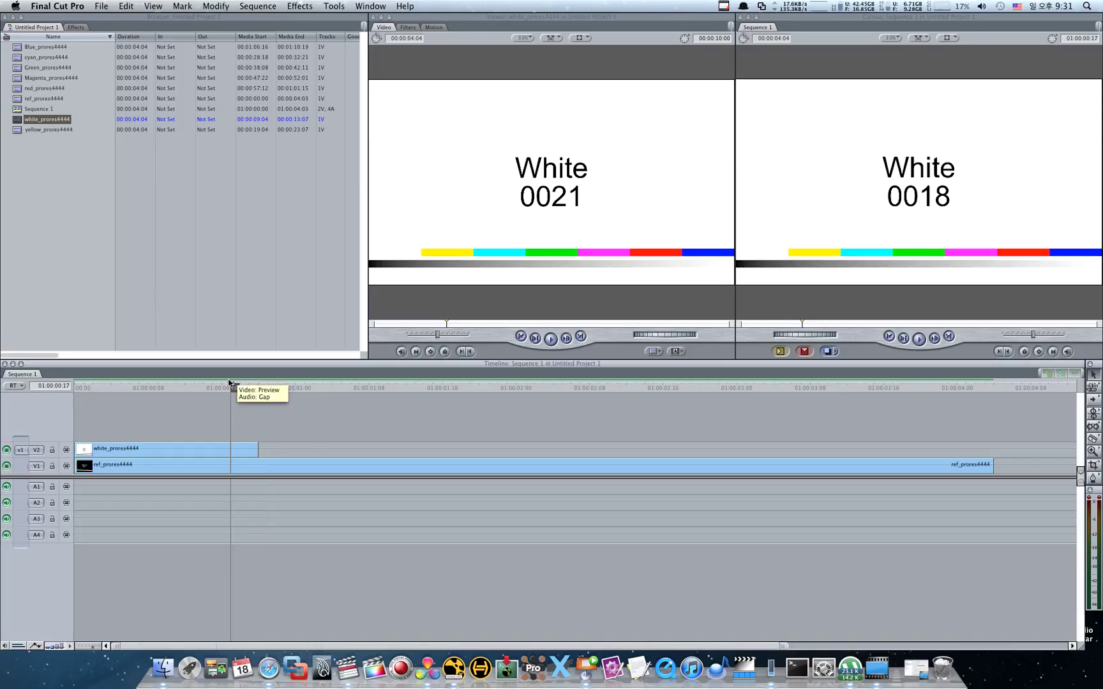
{"action": "key", "text": "Right"}
{"action": "key", "text": "Right"}
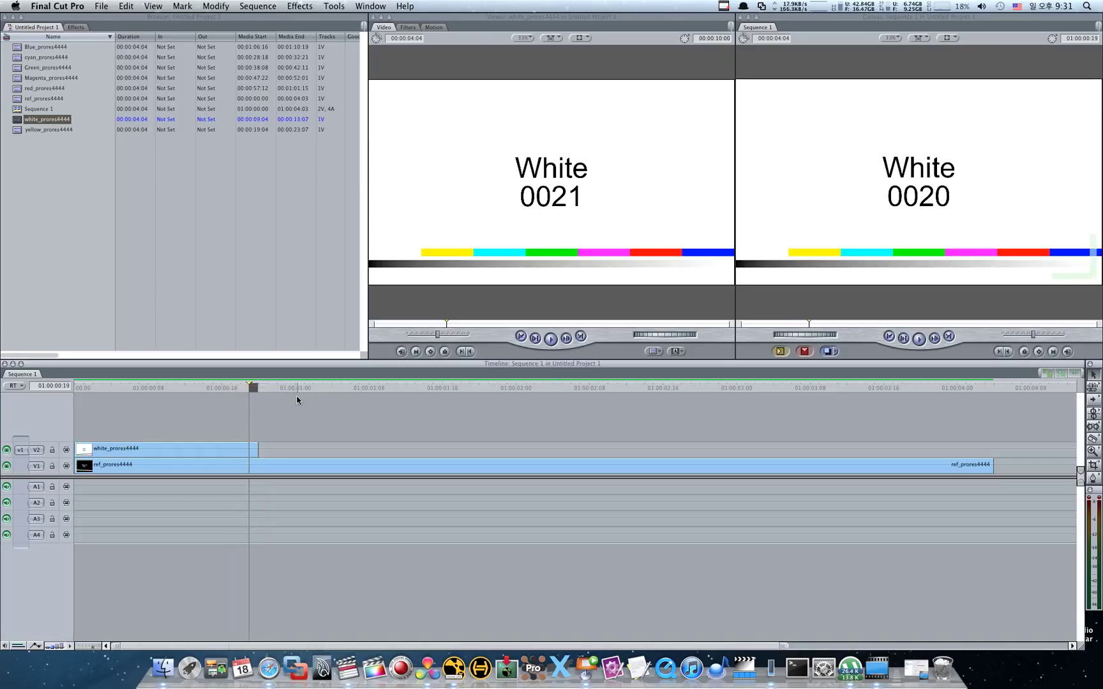
{"action": "key", "text": "Right"}
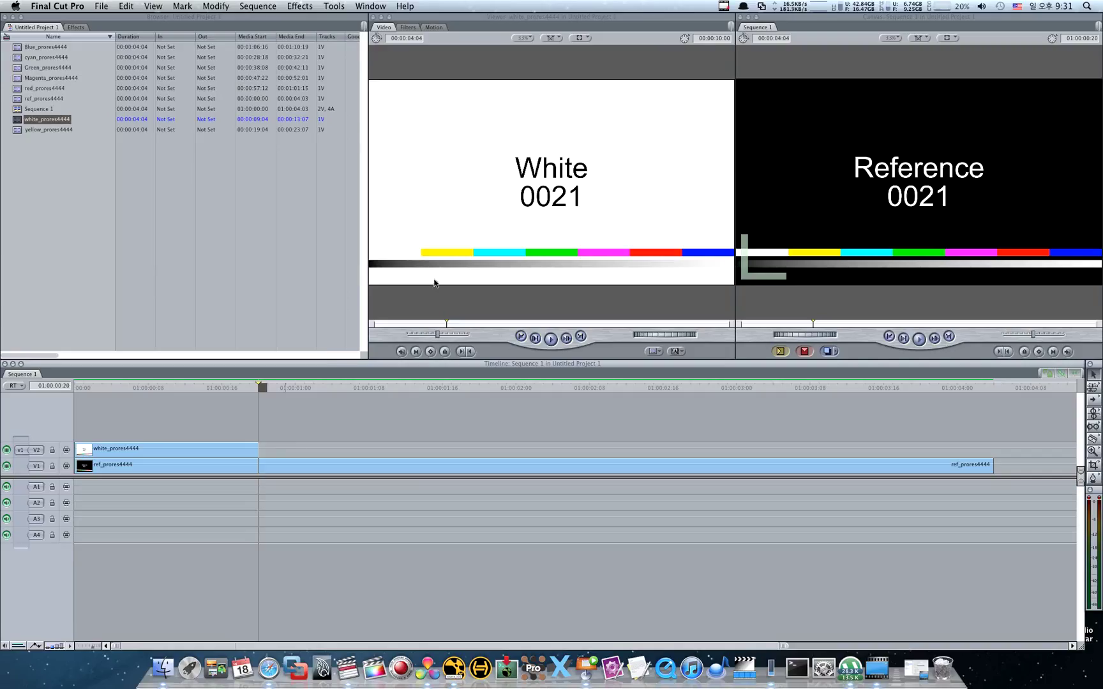
Superimpose yellow_prores4444 from its frame 21 onto V2 at 01:00:00:20
{"action": "double_click", "coordinate": [46, 130]}
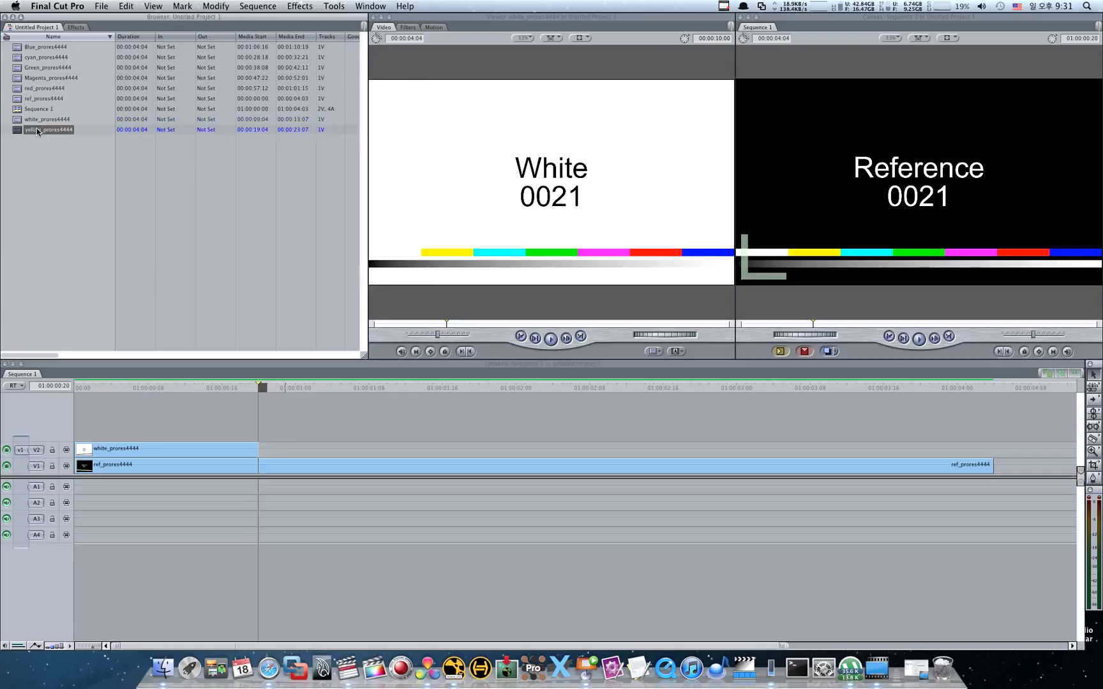
{"action": "left_click", "coordinate": [693, 38]}
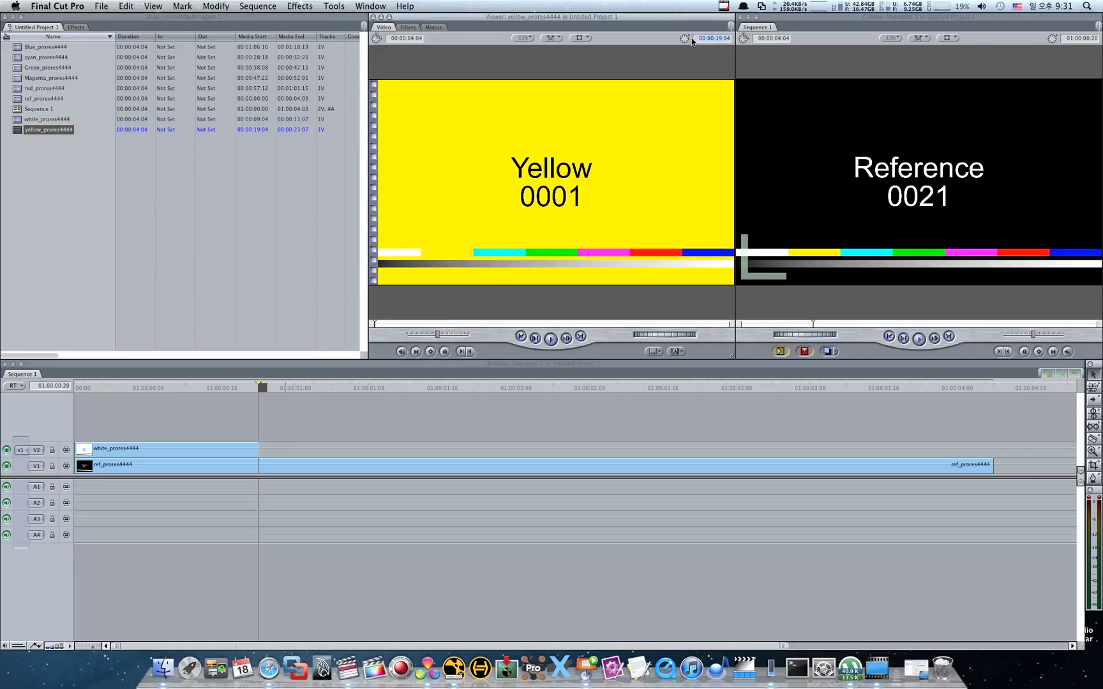
{"action": "type", "text": "+20"}
{"action": "key", "text": "Return"}
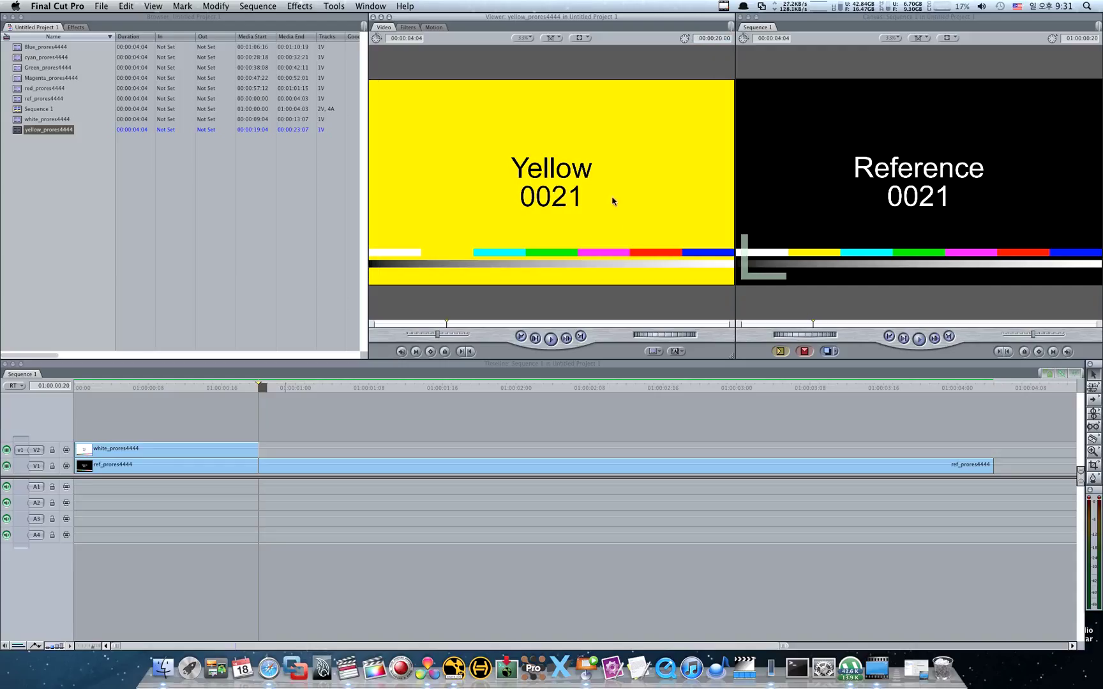
{"action": "key", "text": "i"}
{"action": "left_click_drag", "start_coordinate": [628, 197], "coordinate": [1029, 295]}
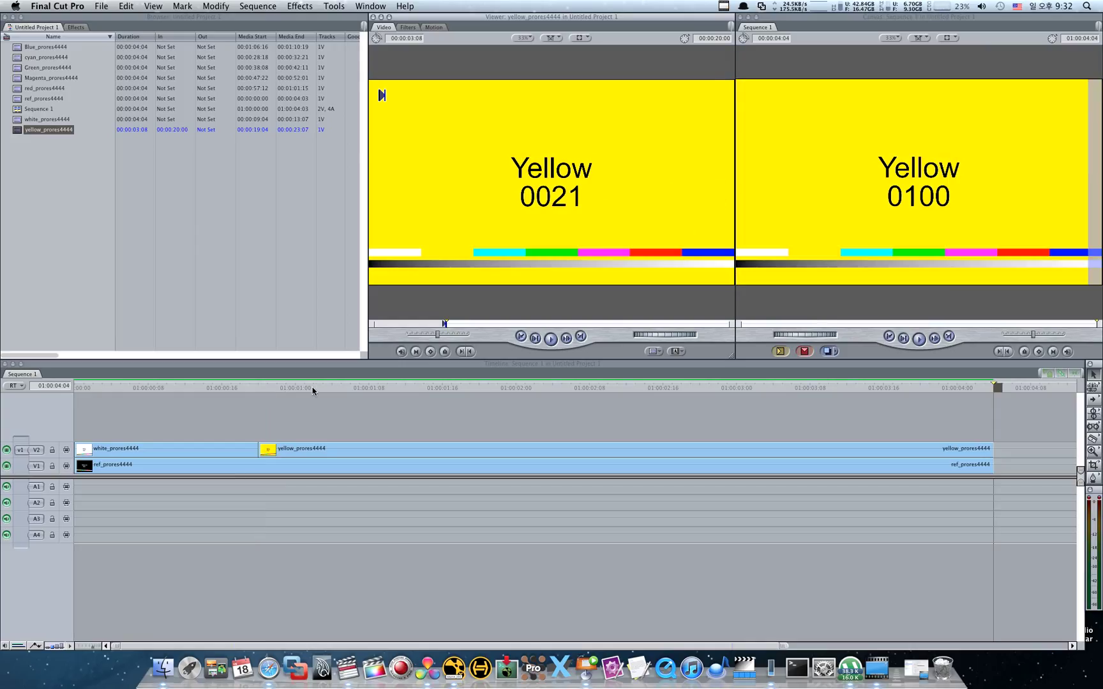
Check the white-to-yellow cut by jumping to it and advancing 10 frames
{"action": "key", "text": "Home"}
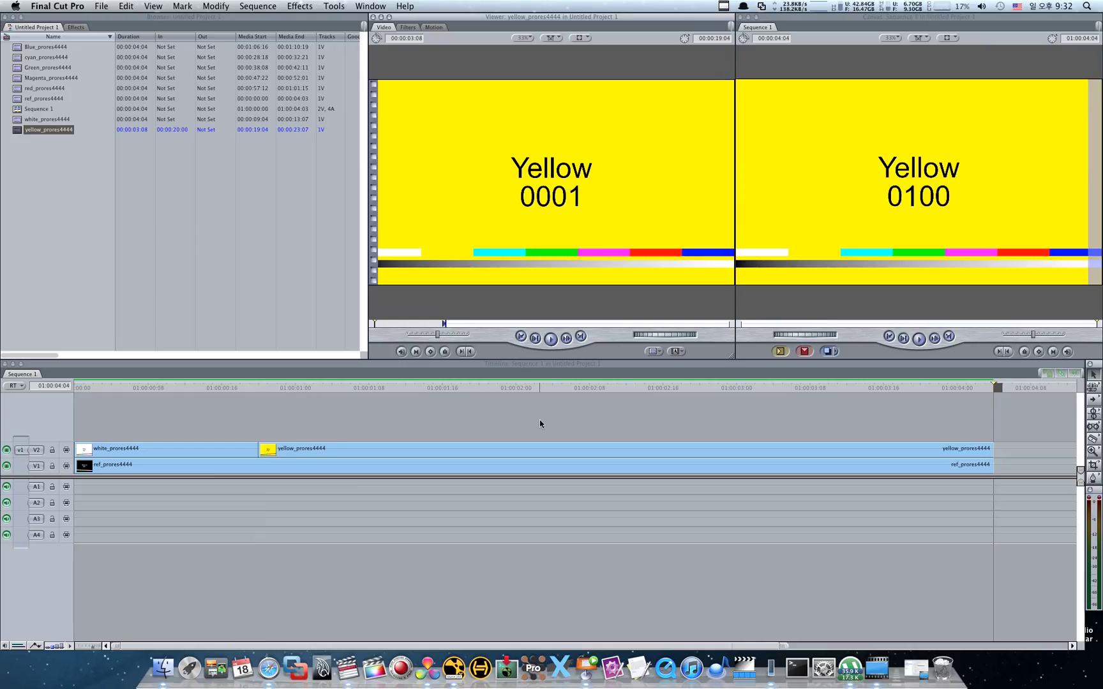
{"action": "left_click", "coordinate": [540, 424]}
{"action": "key", "text": "Up"}
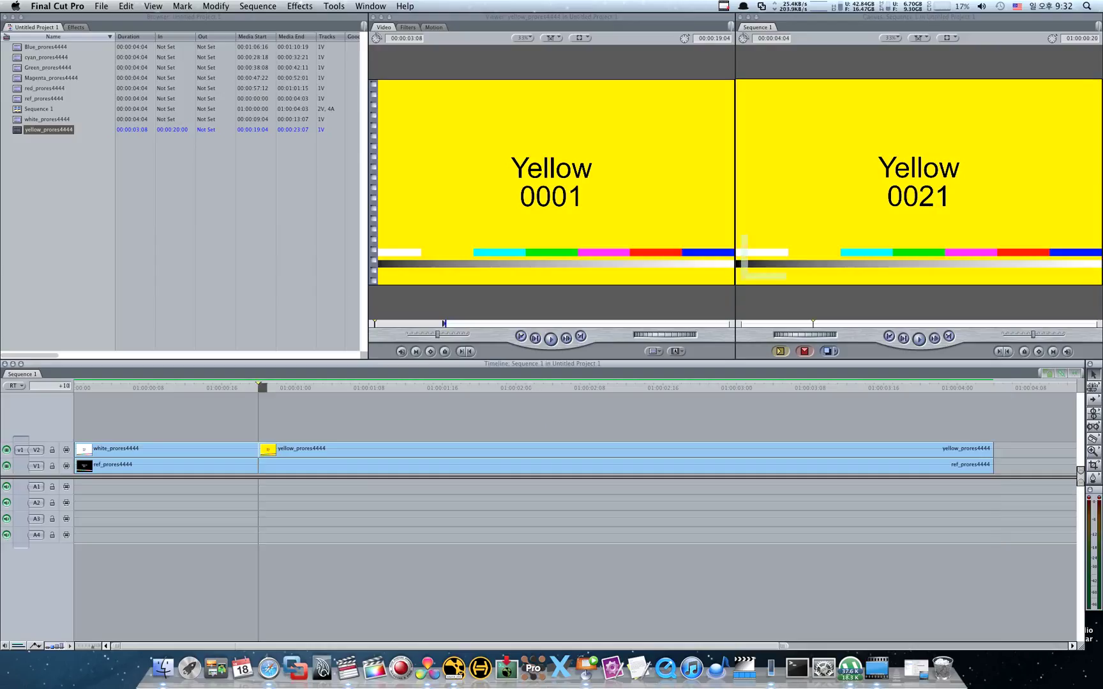
{"action": "key", "text": "Return"}
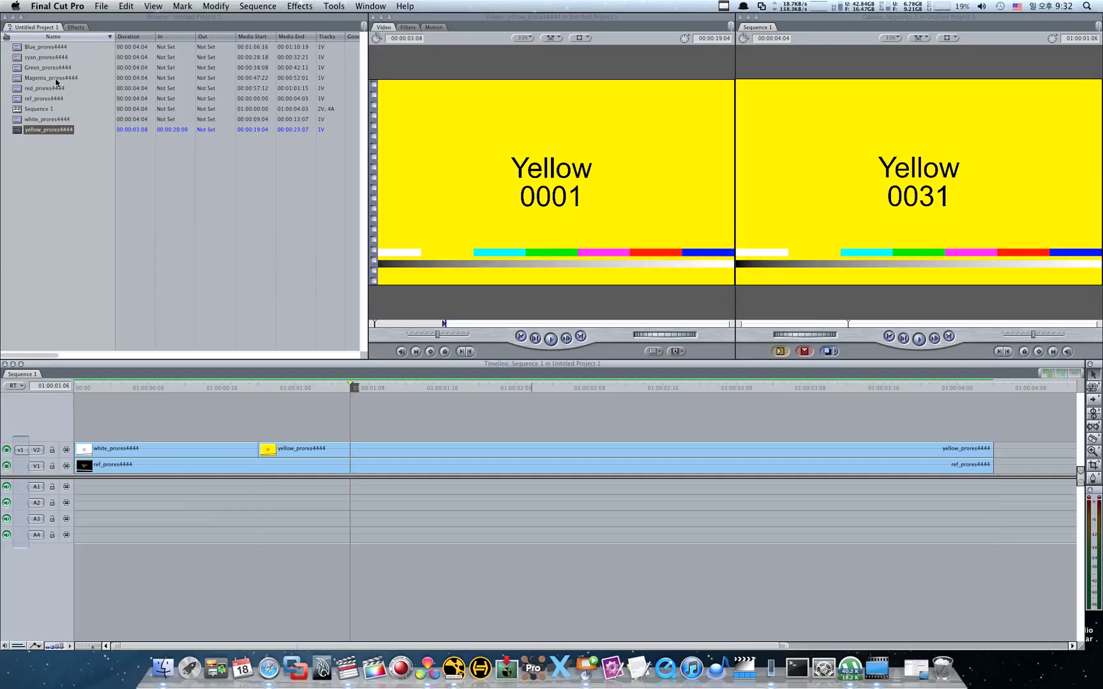
Overwrite cyan_prores4444, offset +30 frames, onto V2 right after the yellow clip
{"action": "double_click", "coordinate": [46, 58]}
{"action": "left_click", "coordinate": [683, 49]}
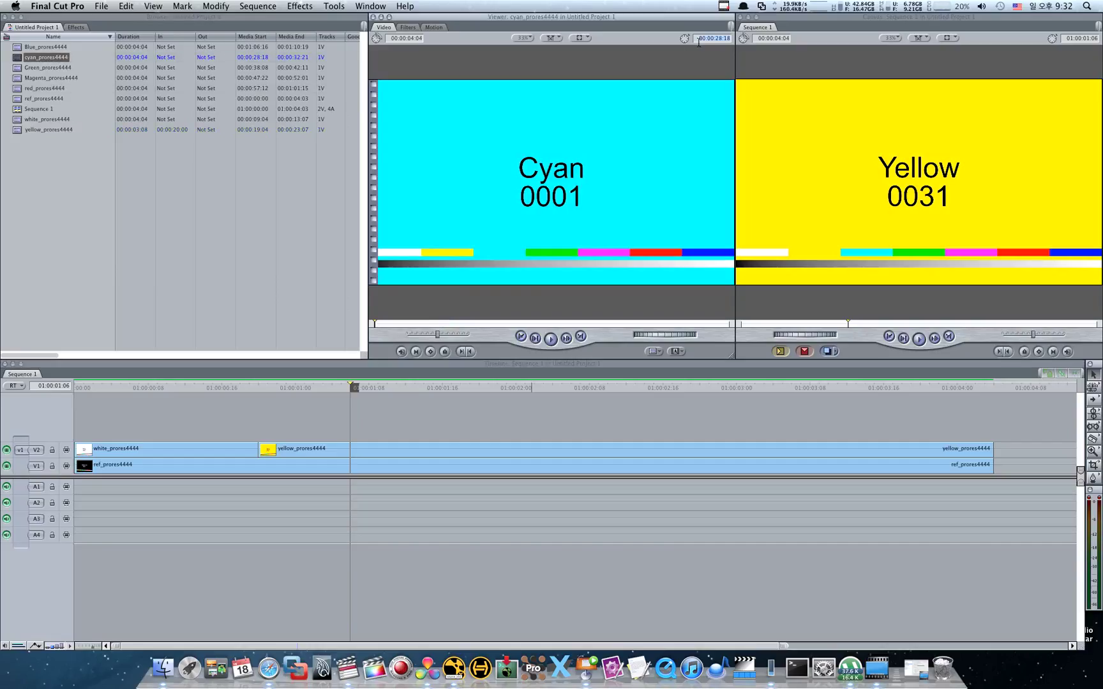
{"action": "type", "text": "+"}
{"action": "type", "text": "30"}
{"action": "key", "text": "Return"}
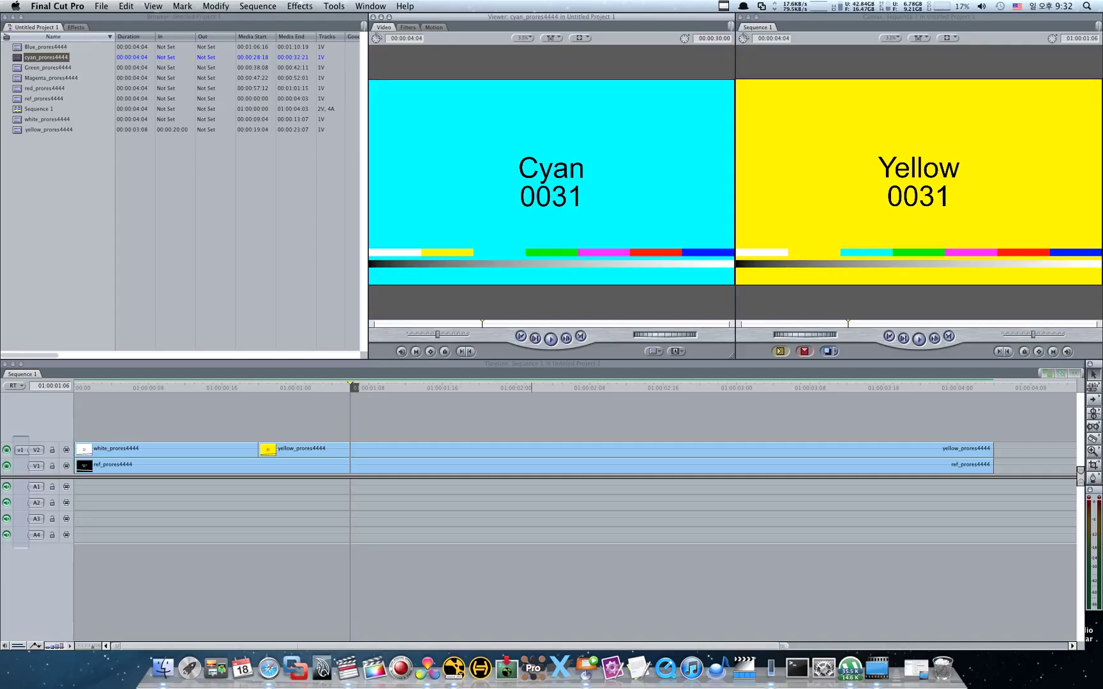
{"action": "key", "text": "o"}
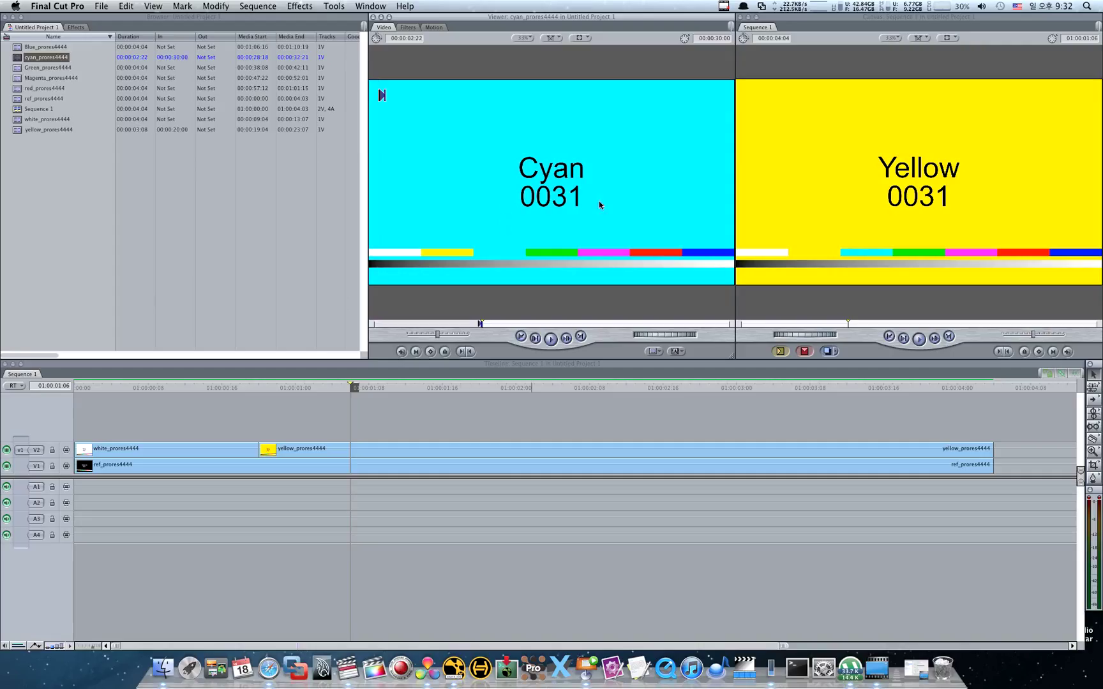
{"action": "left_click_drag", "start_coordinate": [598, 204], "coordinate": [852, 241]}
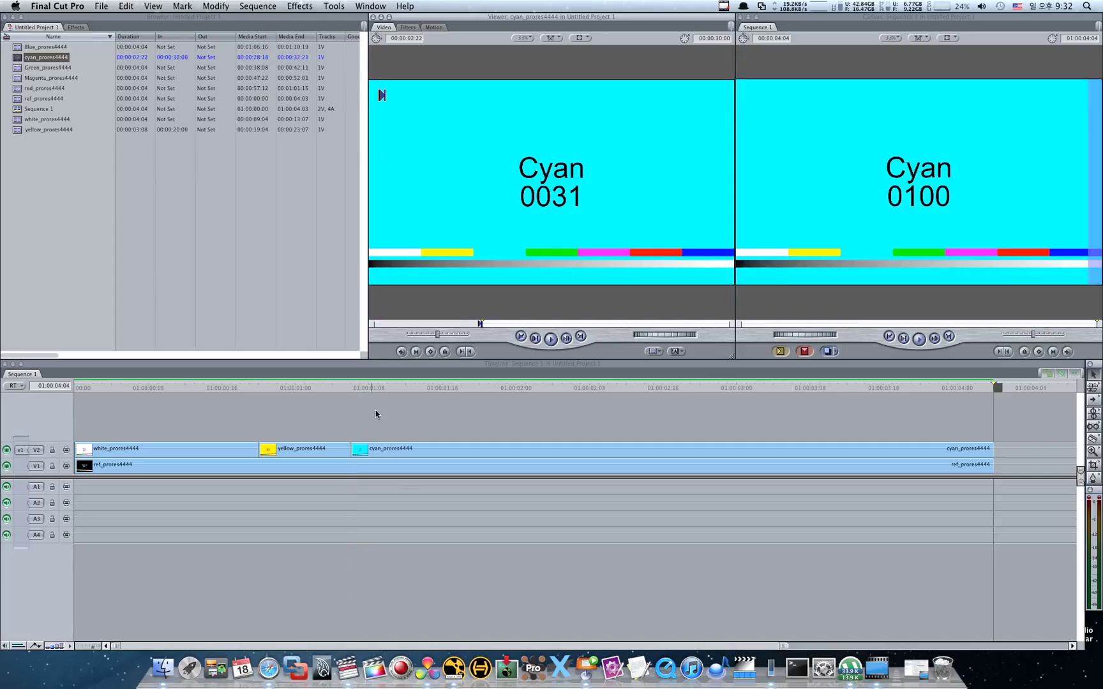
Jump to the cyan clip's start, then park the playhead at 01:00:01:16
{"action": "left_click", "coordinate": [400, 388]}
{"action": "key", "text": "Up"}
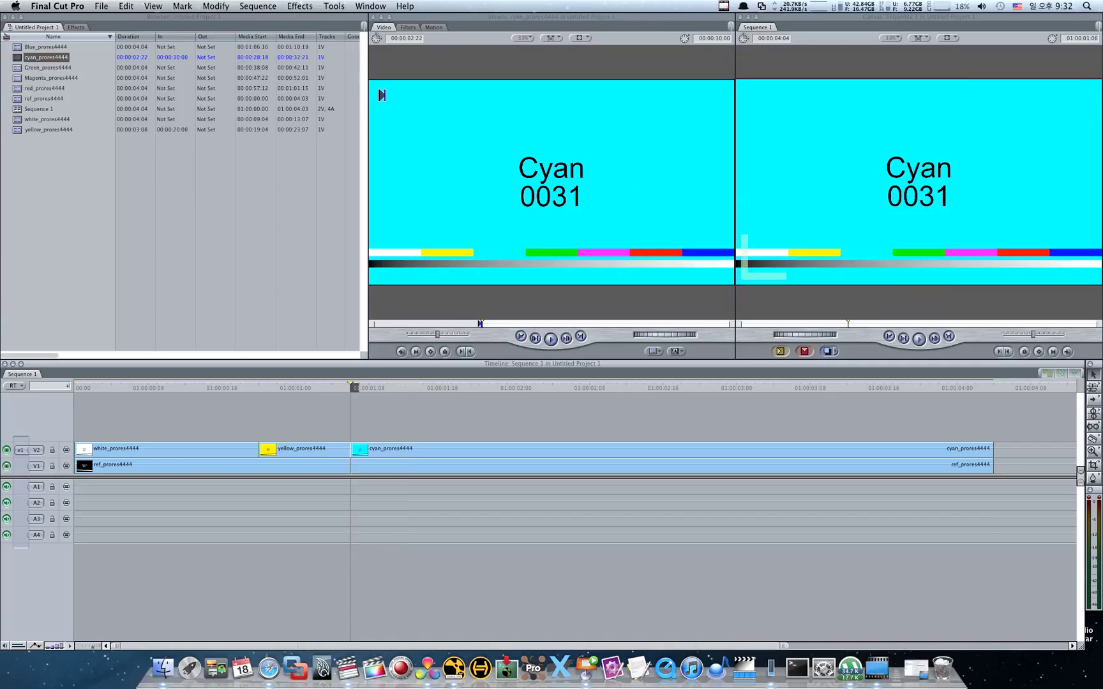
{"action": "left_click", "coordinate": [442, 387]}
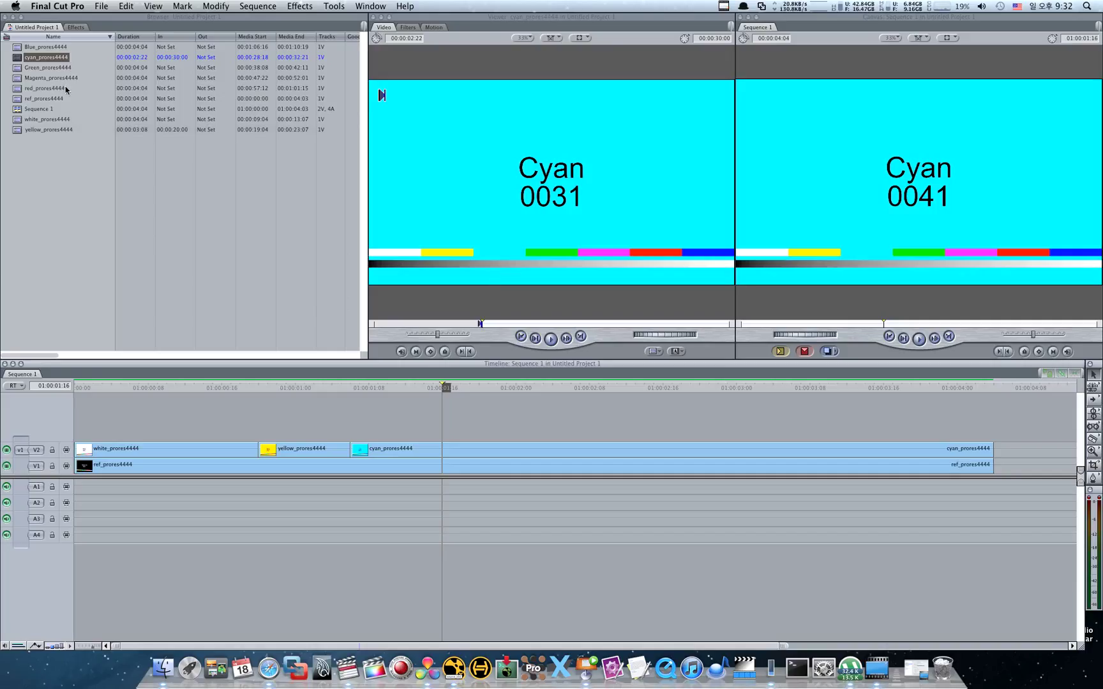
Overwrite Green_prores4444 from frame 0041 onto V2 at the playhead with F10
{"action": "double_click", "coordinate": [51, 67]}
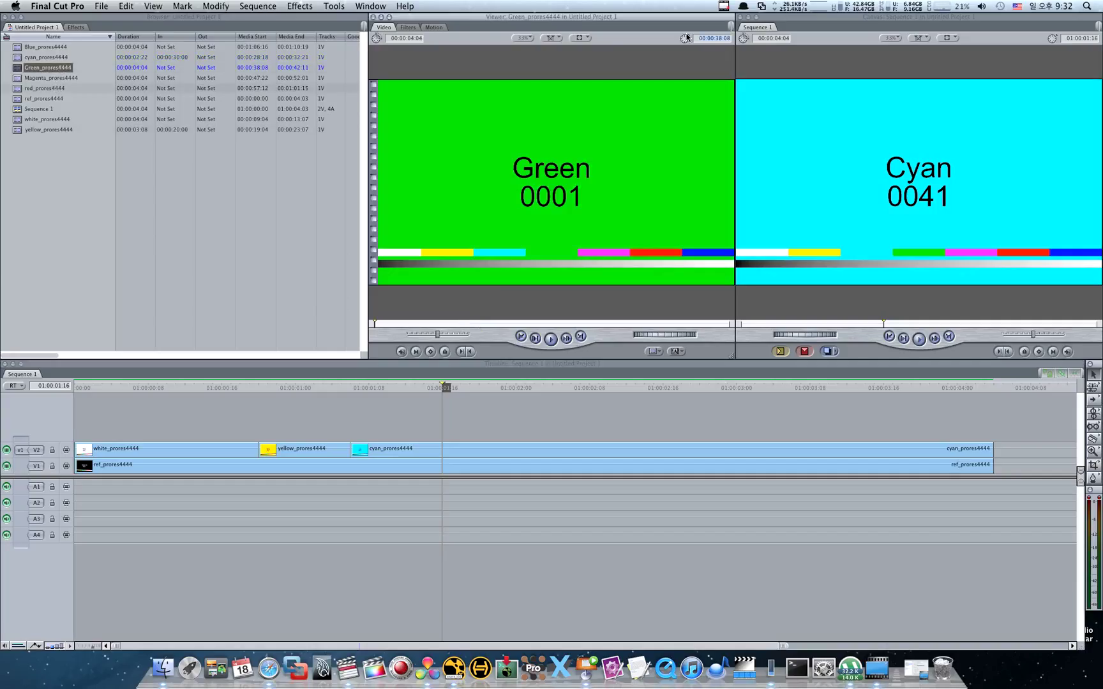
{"action": "type", "text": "+3"}
{"action": "key", "text": "Return"}
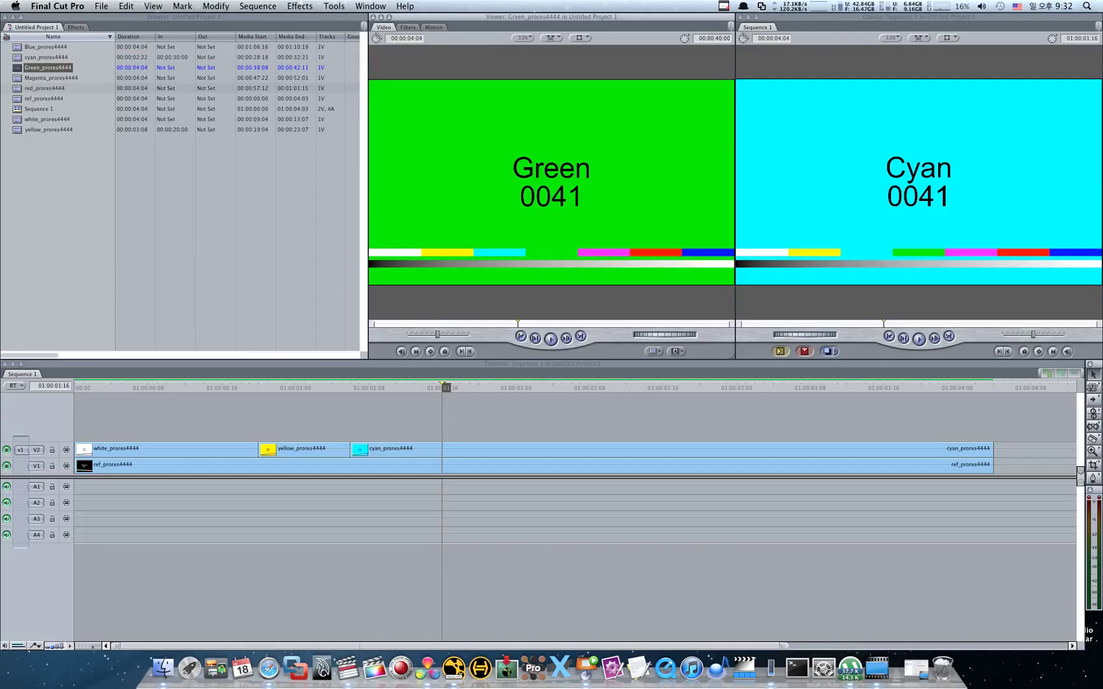
{"action": "key", "text": "i"}
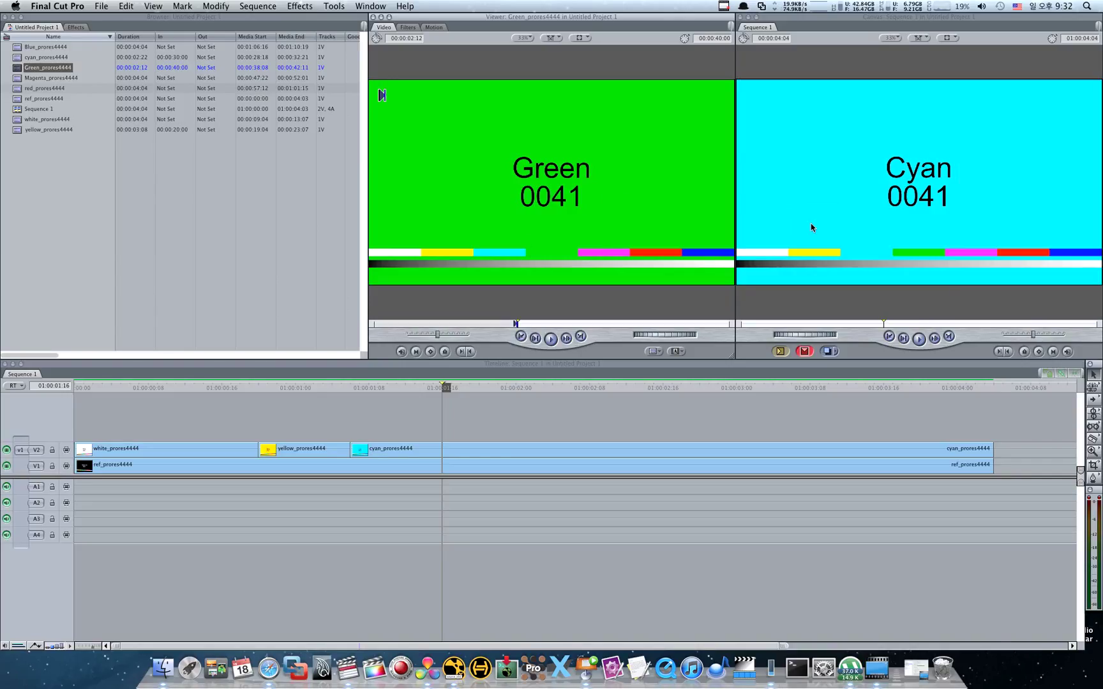
{"action": "key", "text": "F10"}
Play through the Green clip from its start up to 01:00:02:02
{"action": "left_click", "coordinate": [475, 387]}
{"action": "left_click_drag", "start_coordinate": [476, 387], "coordinate": [460, 392]}
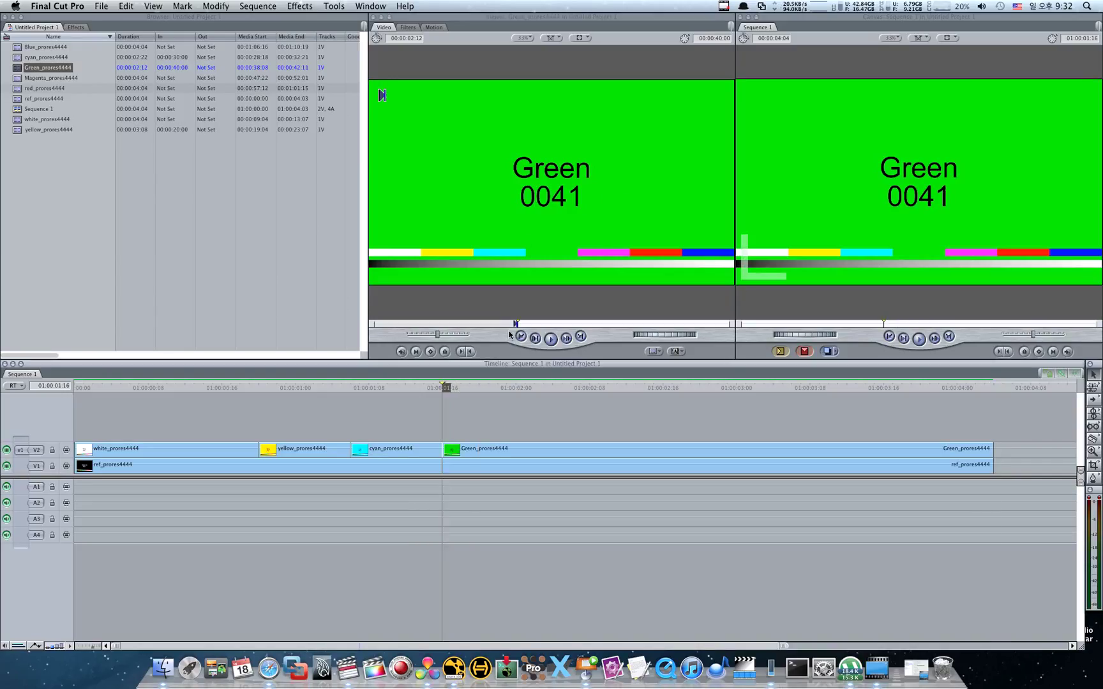
{"action": "key", "text": "space"}
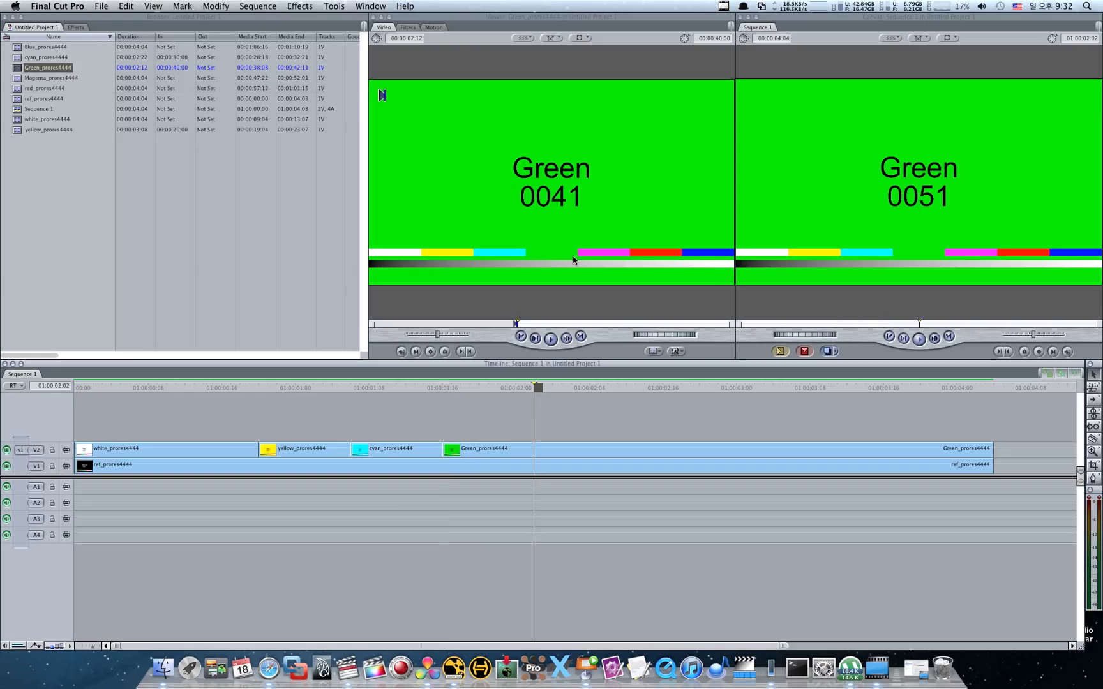
Overwrite Magenta_prores4444 from frame 0051 onto V2 after the Green clip
{"action": "double_click", "coordinate": [64, 78]}
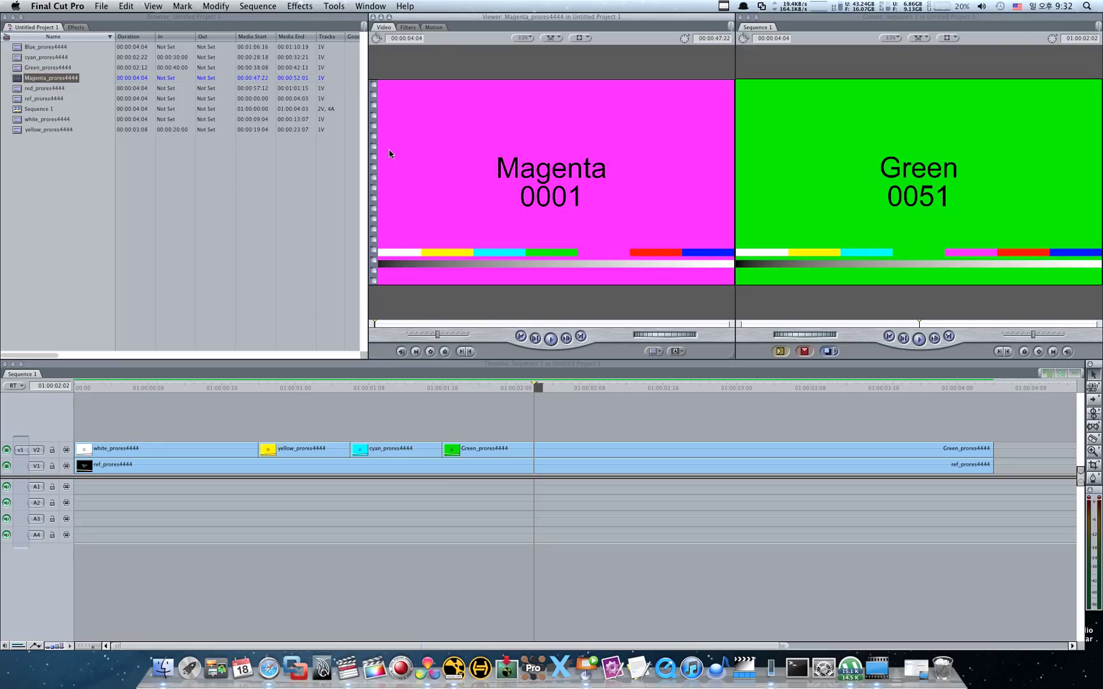
{"action": "left_click", "coordinate": [706, 39]}
{"action": "type", "text": "+50"}
{"action": "key", "text": "Return"}
{"action": "key", "text": "i"}
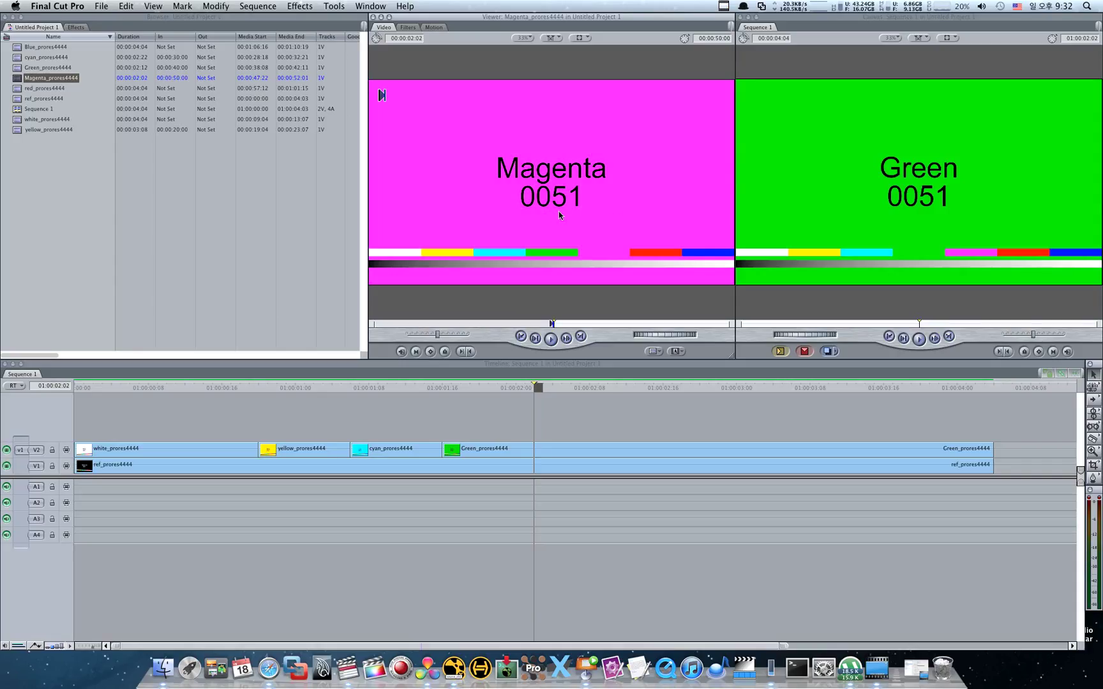
{"action": "left_click_drag", "start_coordinate": [554, 215], "coordinate": [766, 192]}
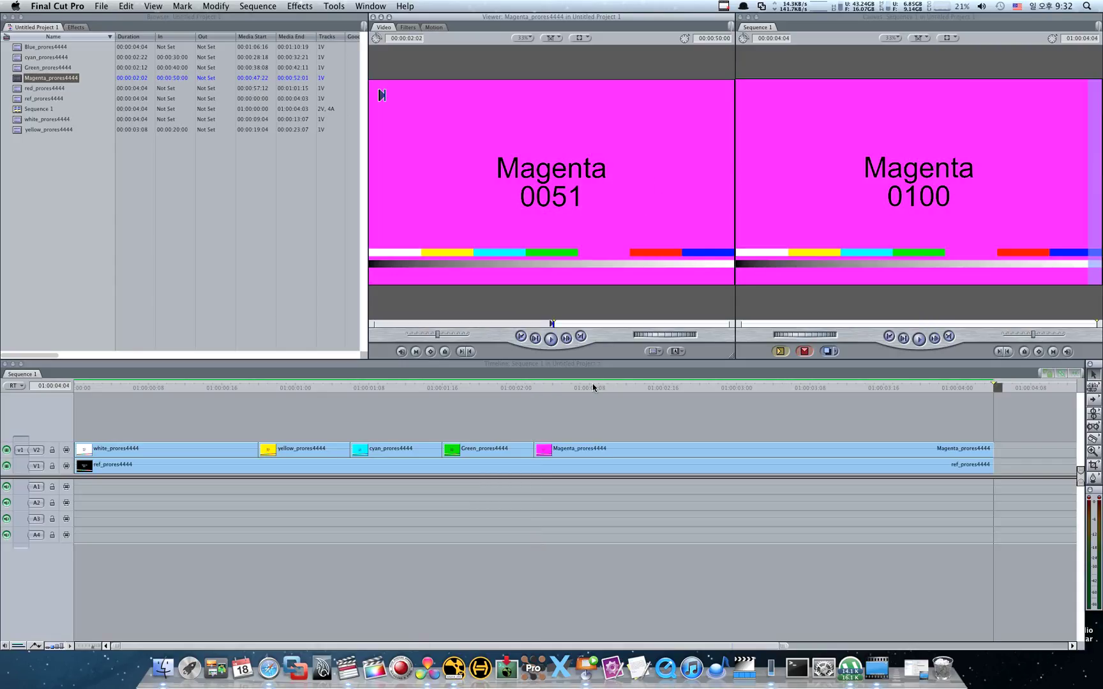
Play through the Magenta clip from its start to 01:00:02:12
{"action": "left_click", "coordinate": [643, 400]}
{"action": "key", "text": "Up"}
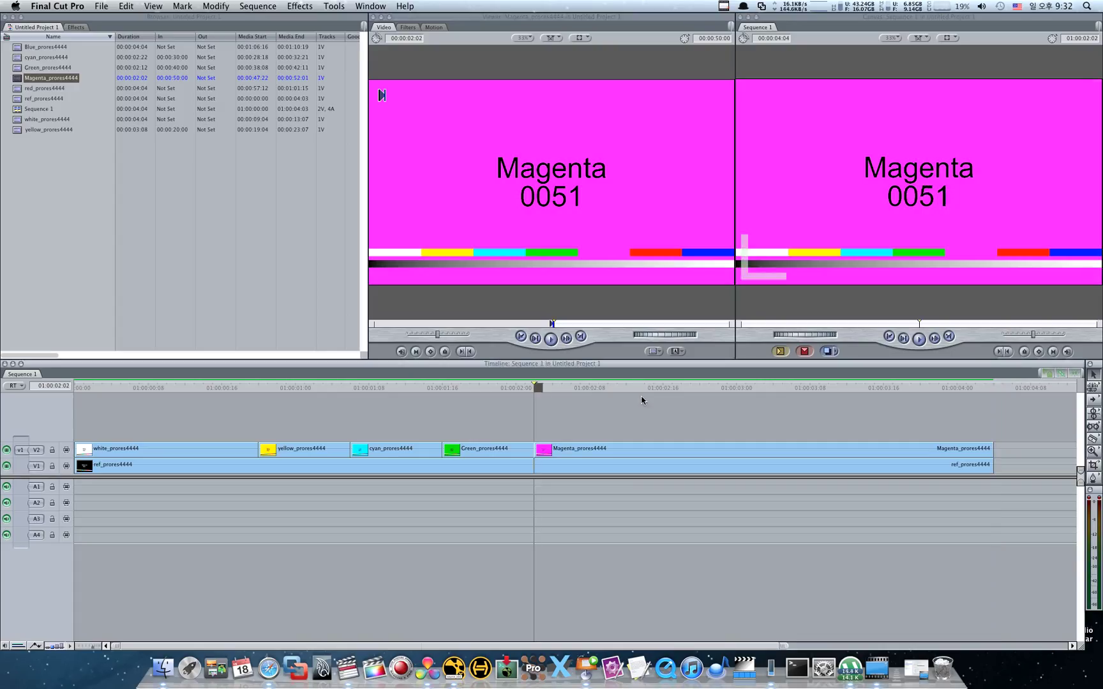
{"action": "key", "text": "space"}
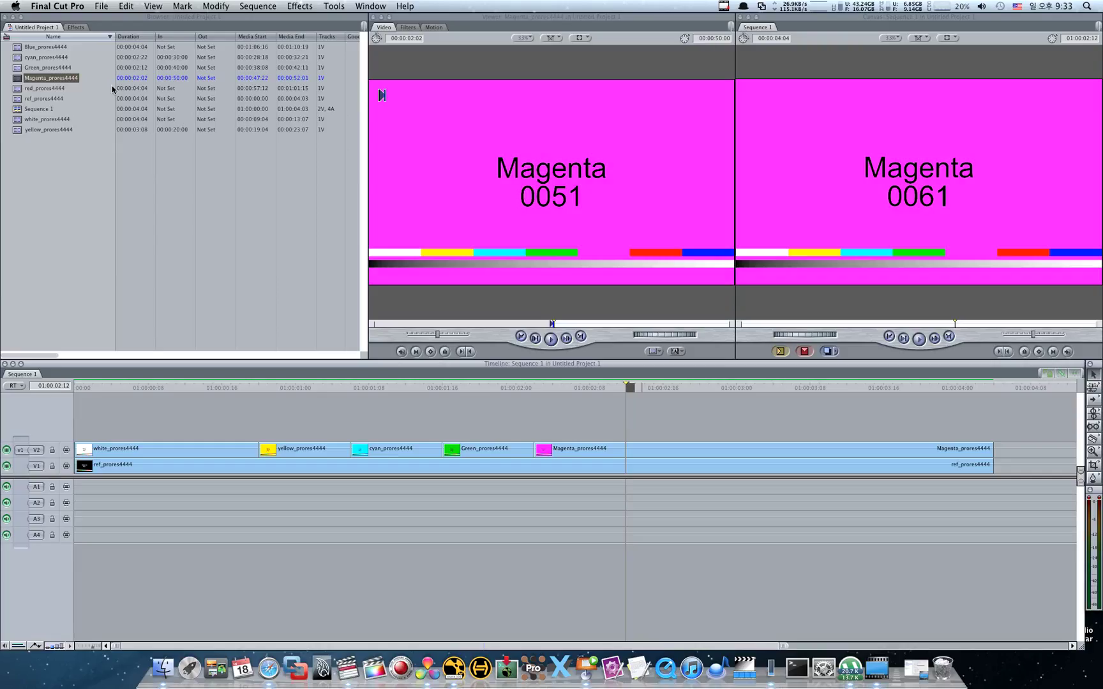
Overwrite red_prores4444 from frame 0061 onto V2 after the Magenta clip
{"action": "double_click", "coordinate": [43, 89]}
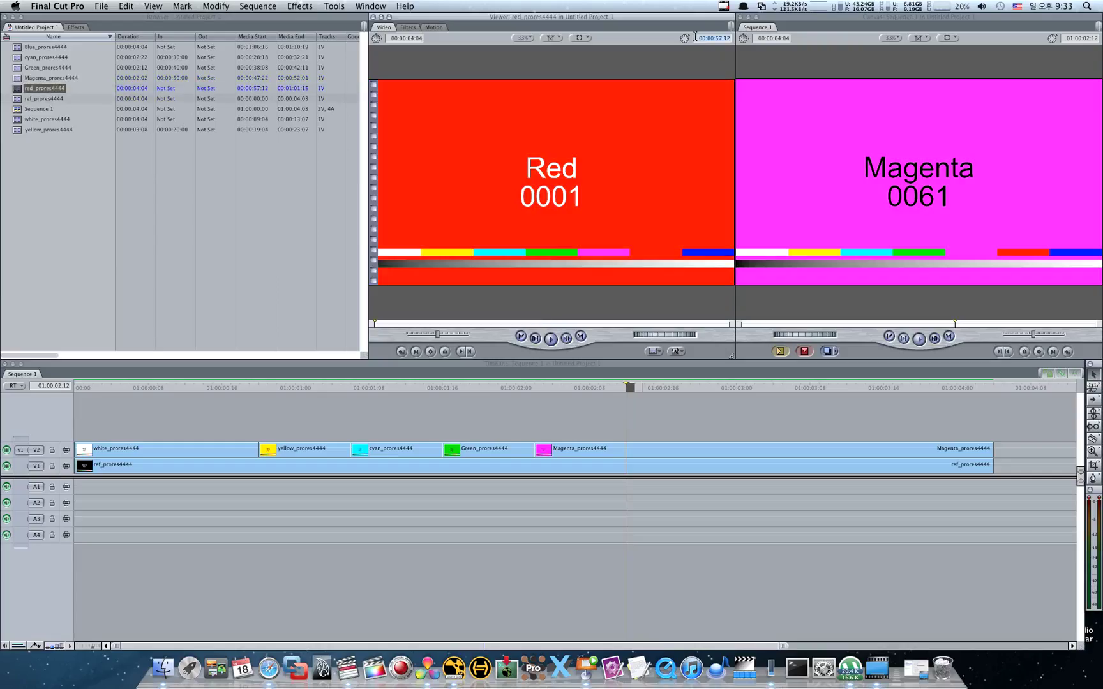
{"action": "type", "text": "+"}
{"action": "type", "text": "212"}
{"action": "key", "text": "Return"}
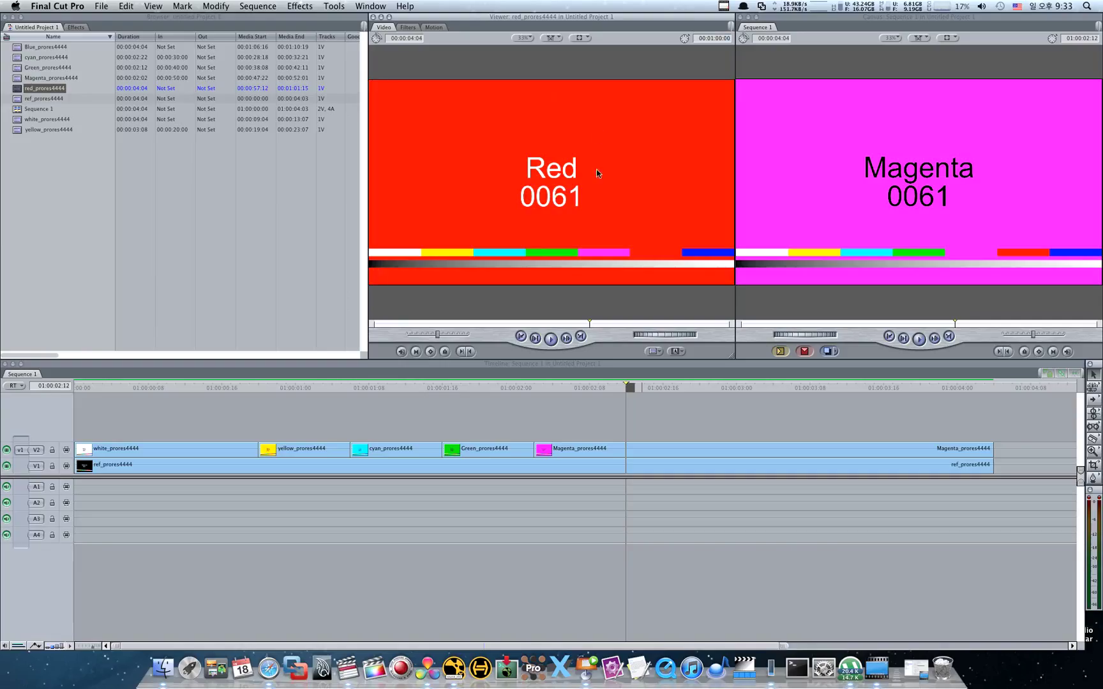
{"action": "key", "text": "i"}
{"action": "left_click_drag", "start_coordinate": [600, 180], "coordinate": [824, 201]}
{"action": "left_click_drag", "start_coordinate": [677, 387], "coordinate": [636, 403]}
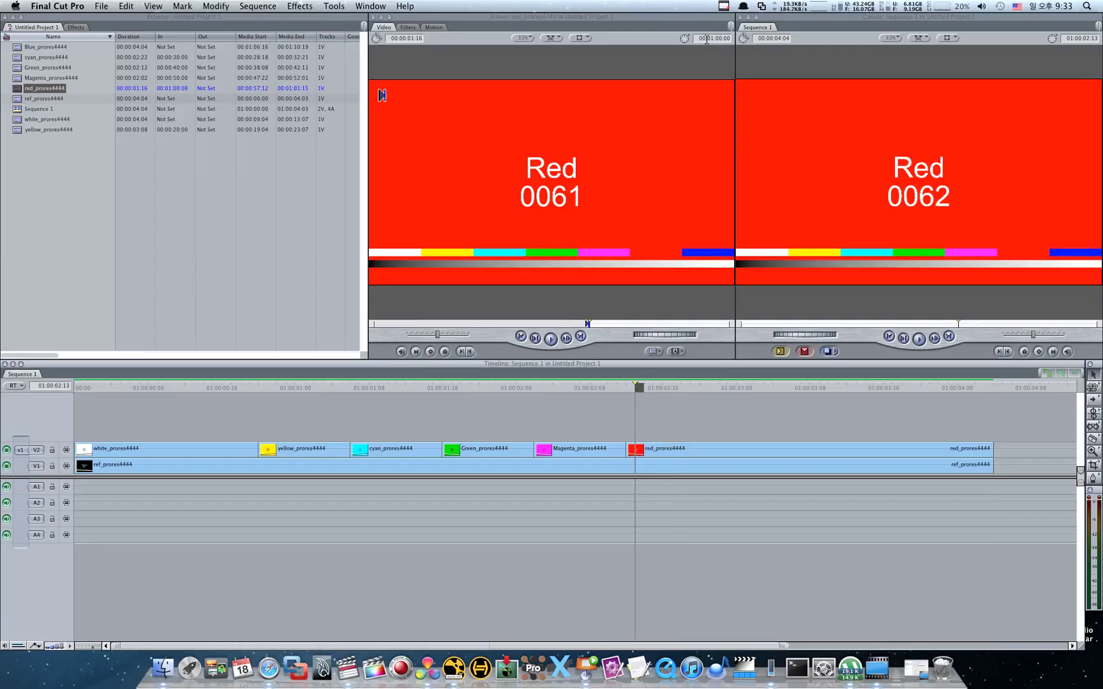
Move the playhead 20 frames past the Magenta/red cut to 01:00:03:08
{"action": "left_click", "coordinate": [697, 39]}
{"action": "left_click", "coordinate": [184, 202]}
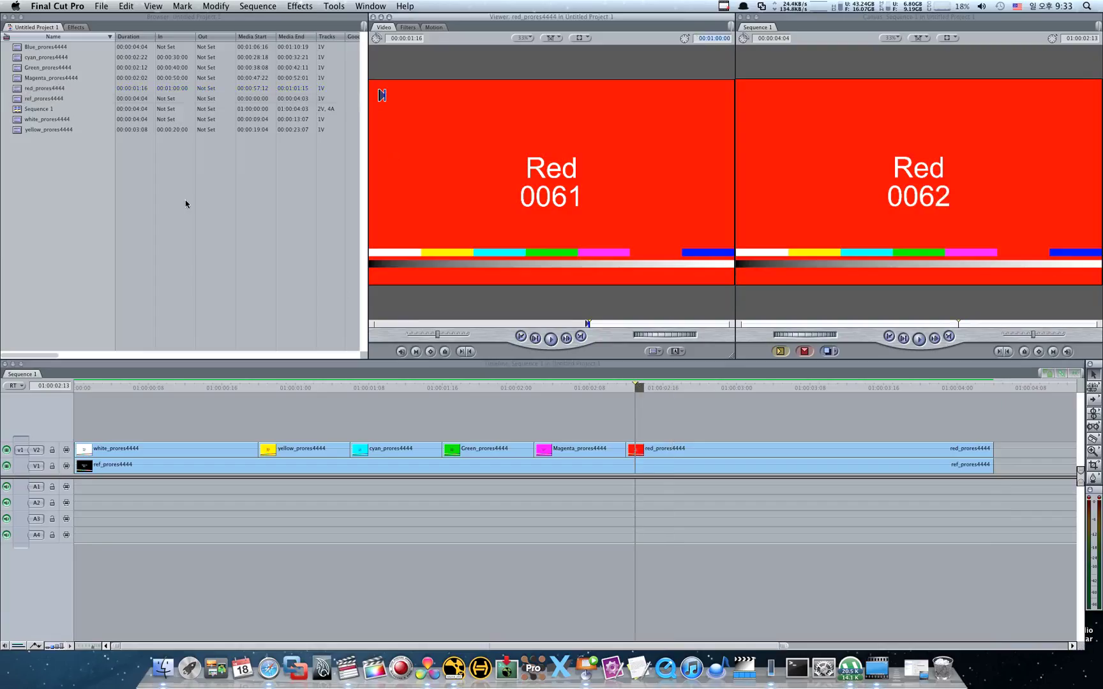
{"action": "left_click", "coordinate": [630, 392]}
{"action": "type", "text": "+20"}
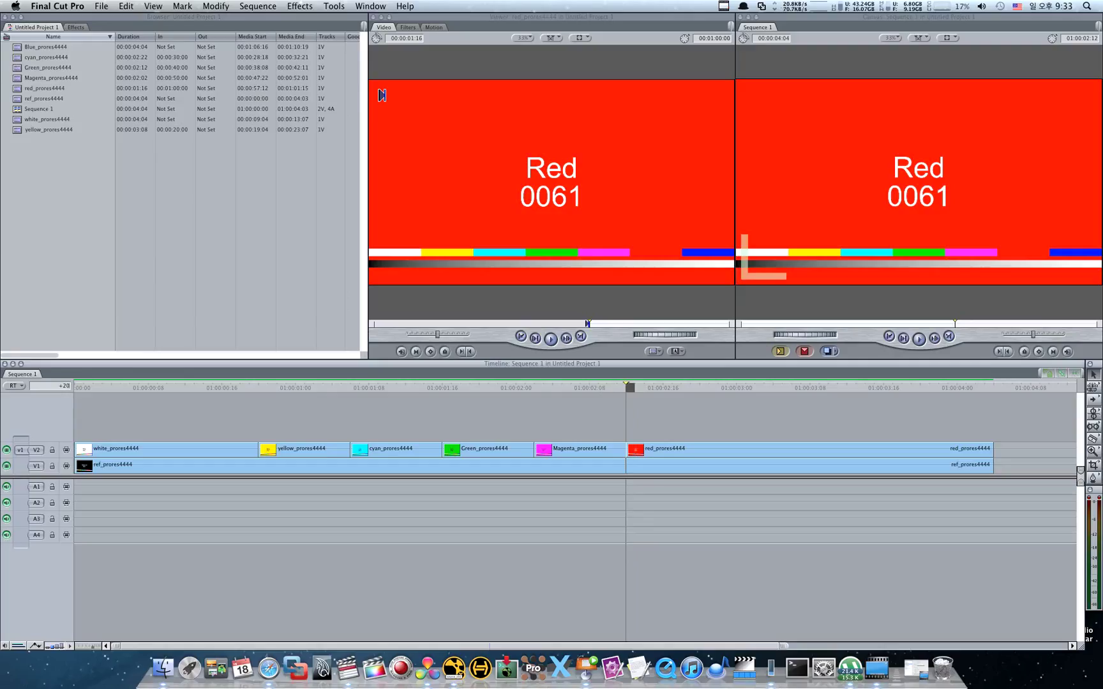
{"action": "key", "text": "Return"}
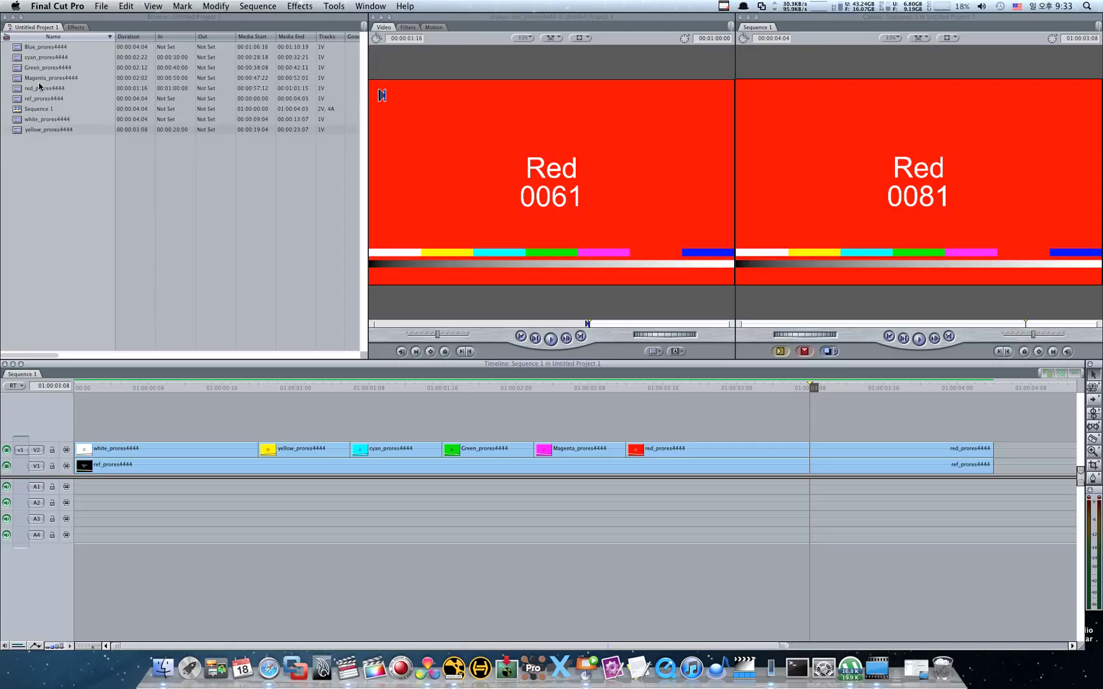
Overwrite Blue_prores4444 from frame 0081 onto V2 at 01:00:03:08, then scrub back to review
{"action": "left_click", "coordinate": [38, 48]}
{"action": "double_click", "coordinate": [82, 50]}
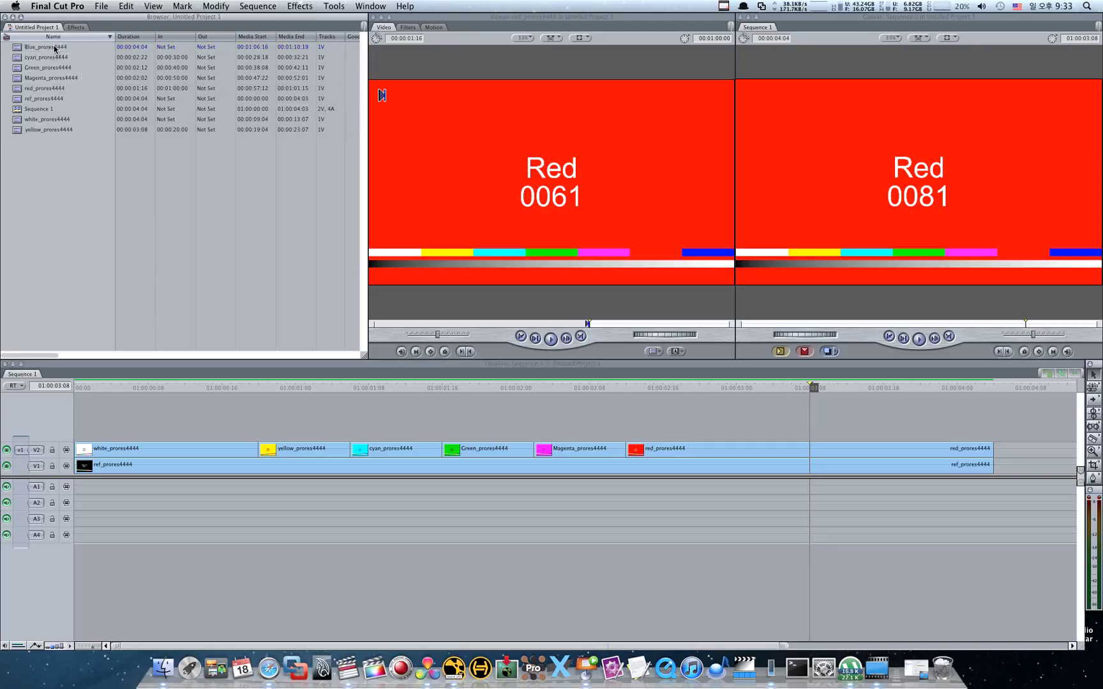
{"action": "left_click", "coordinate": [698, 39]}
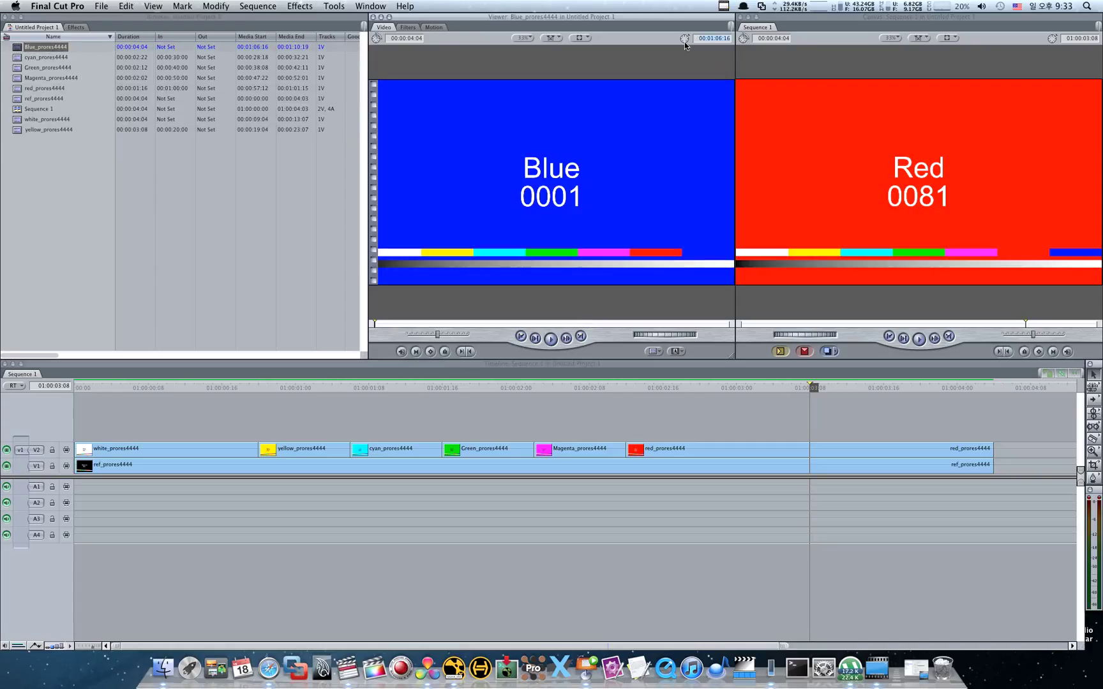
{"action": "key", "text": "Return"}
{"action": "type", "text": "+80"}
{"action": "key", "text": "Return"}
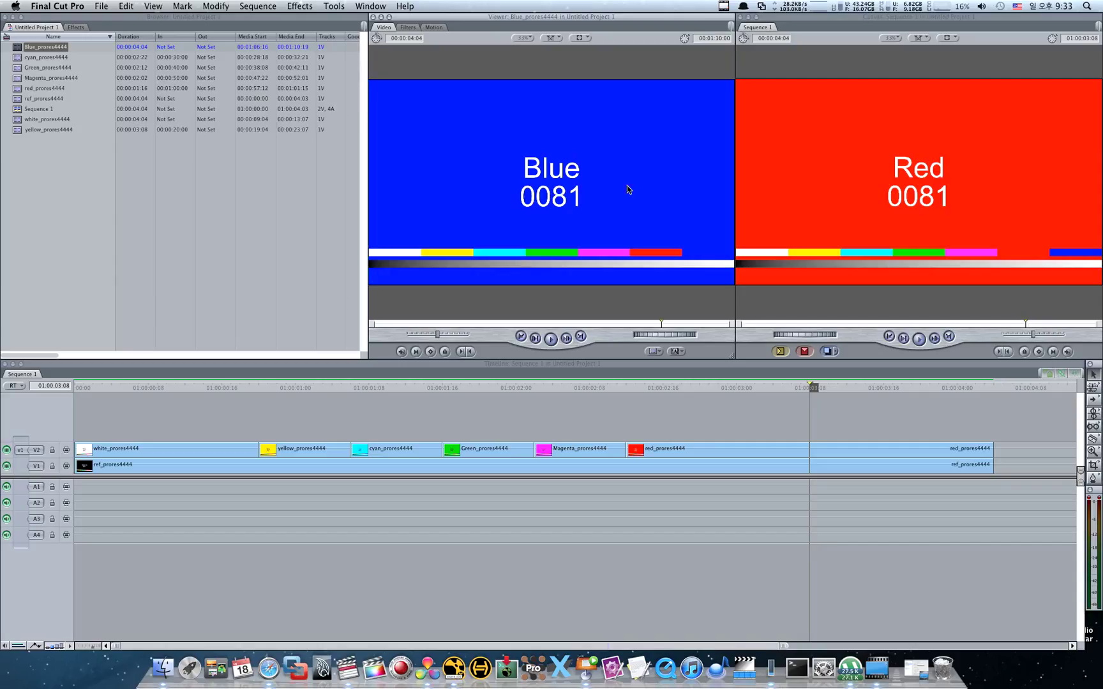
{"action": "key", "text": "i"}
{"action": "key", "text": "F10"}
{"action": "mouse_move", "coordinate": [844, 386]}
{"action": "left_mouse_down"}
{"action": "mouse_move", "coordinate": [417, 387]}
{"action": "mouse_move", "coordinate": [395, 399]}
{"action": "left_mouse_up"}
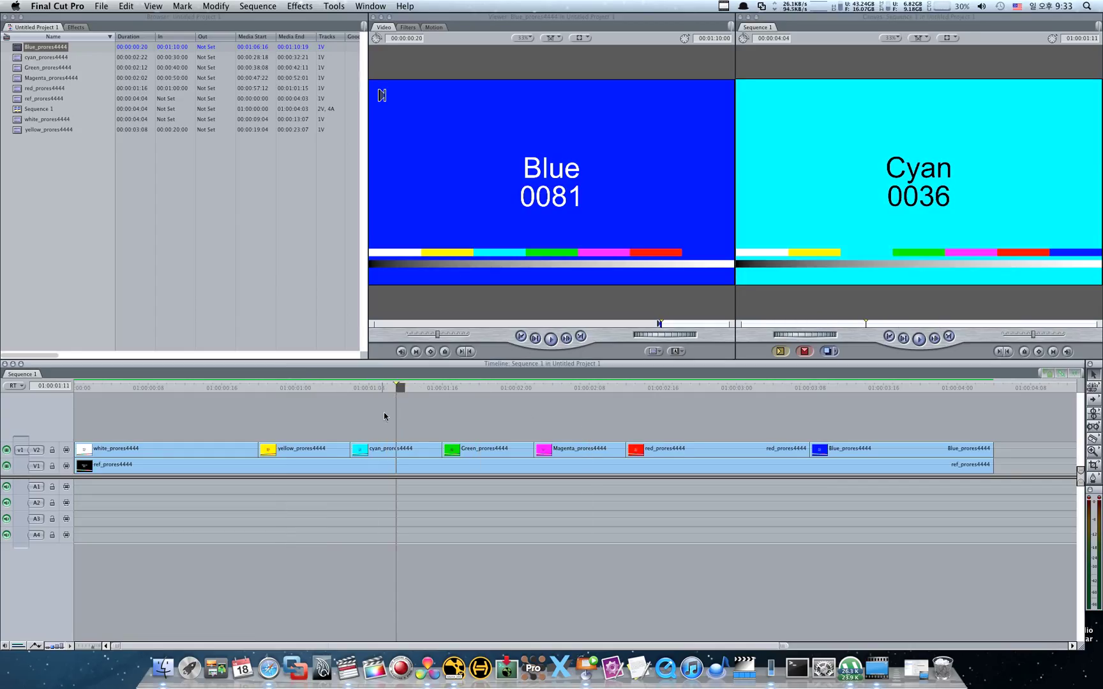
Lift the cyan clip onto a new V3 track and play from the cyan section
{"action": "left_click", "coordinate": [404, 451]}
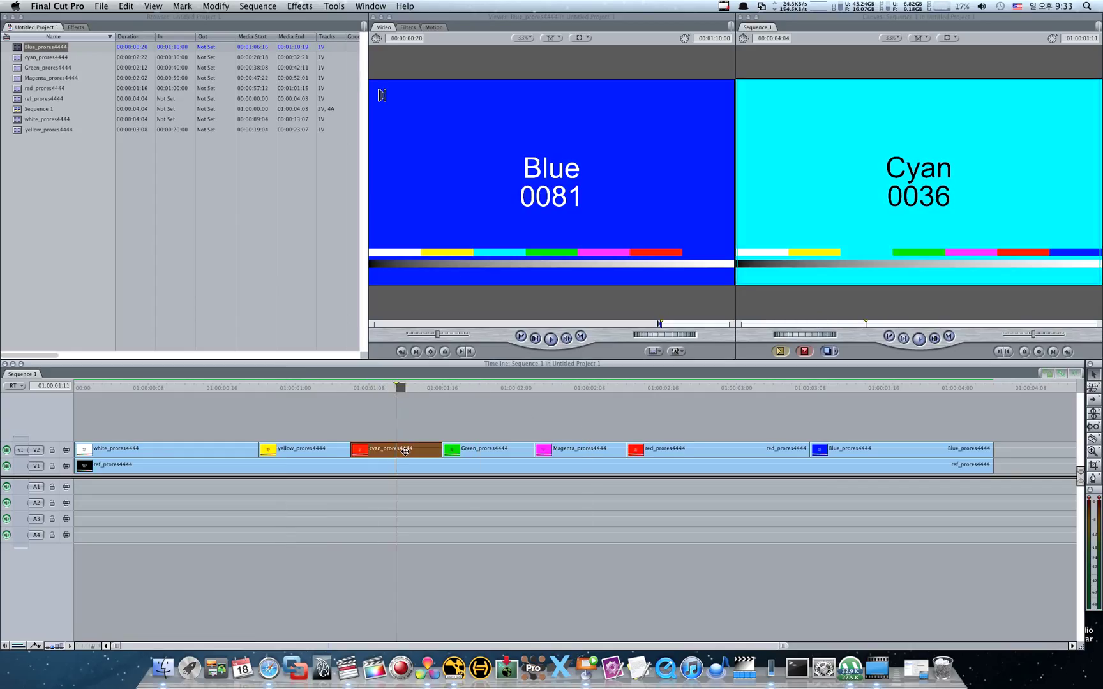
{"action": "left_click_drag", "start_coordinate": [405, 451], "coordinate": [405, 433]}
{"action": "left_click", "coordinate": [479, 409]}
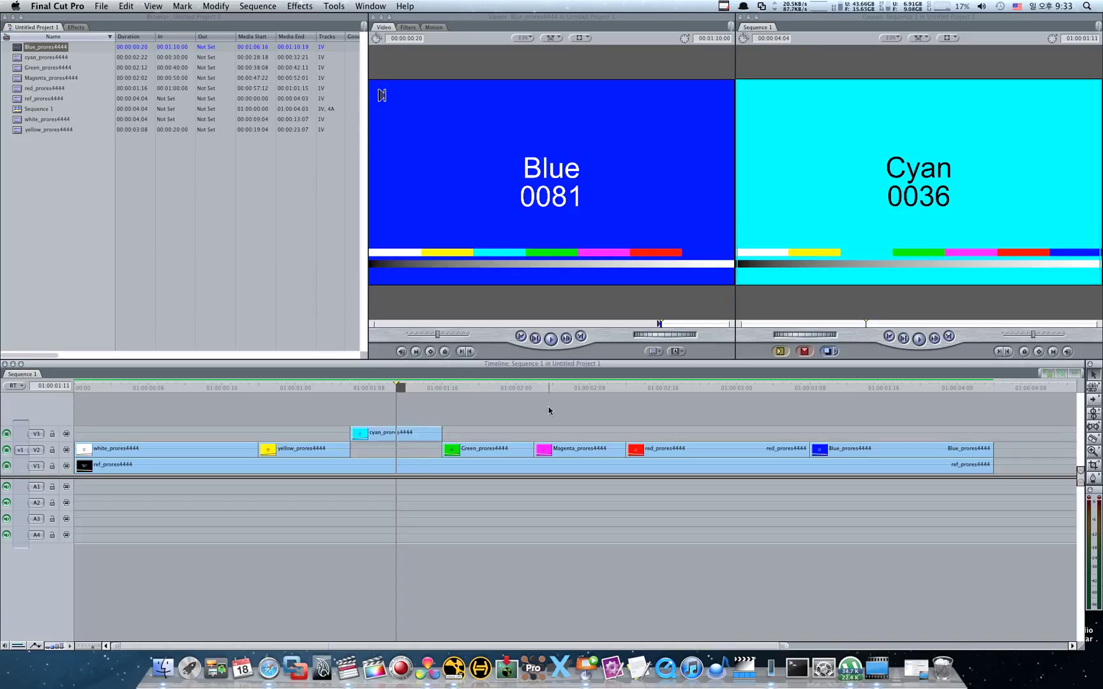
{"action": "key", "text": "space"}
{"action": "key", "text": "Down"}
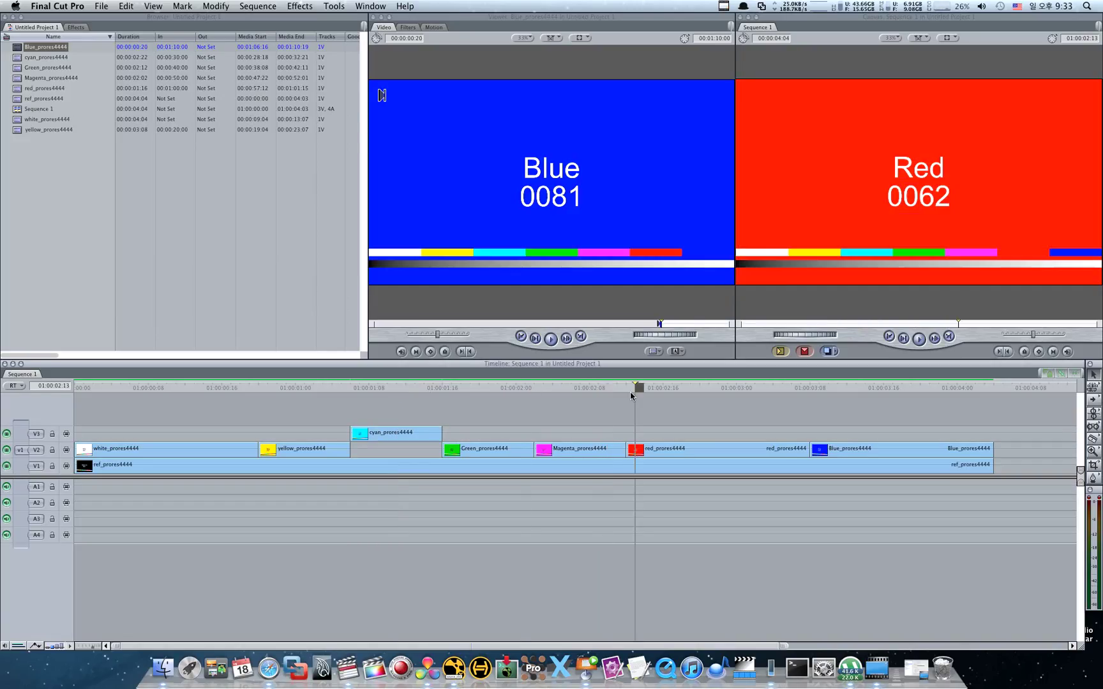
Select the Magenta and red clips and add cross dissolves to them
{"action": "left_click_drag", "start_coordinate": [612, 426], "coordinate": [630, 455]}
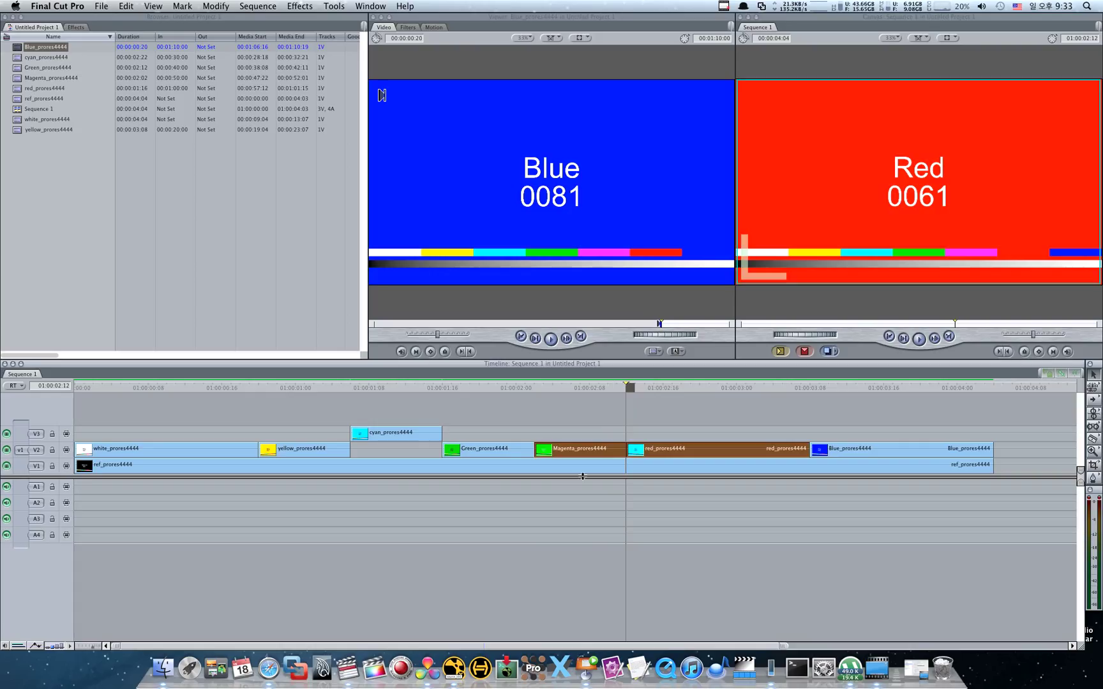
{"action": "key", "text": "super+t"}
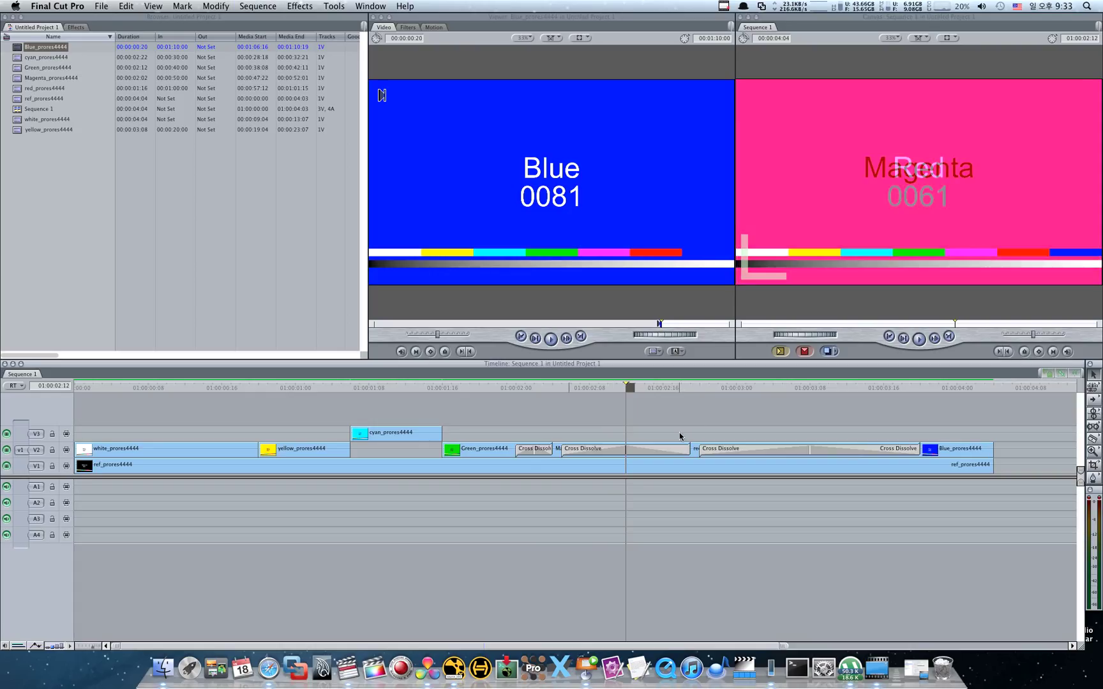
{"action": "key", "text": "super+z"}
{"action": "left_click", "coordinate": [626, 427]}
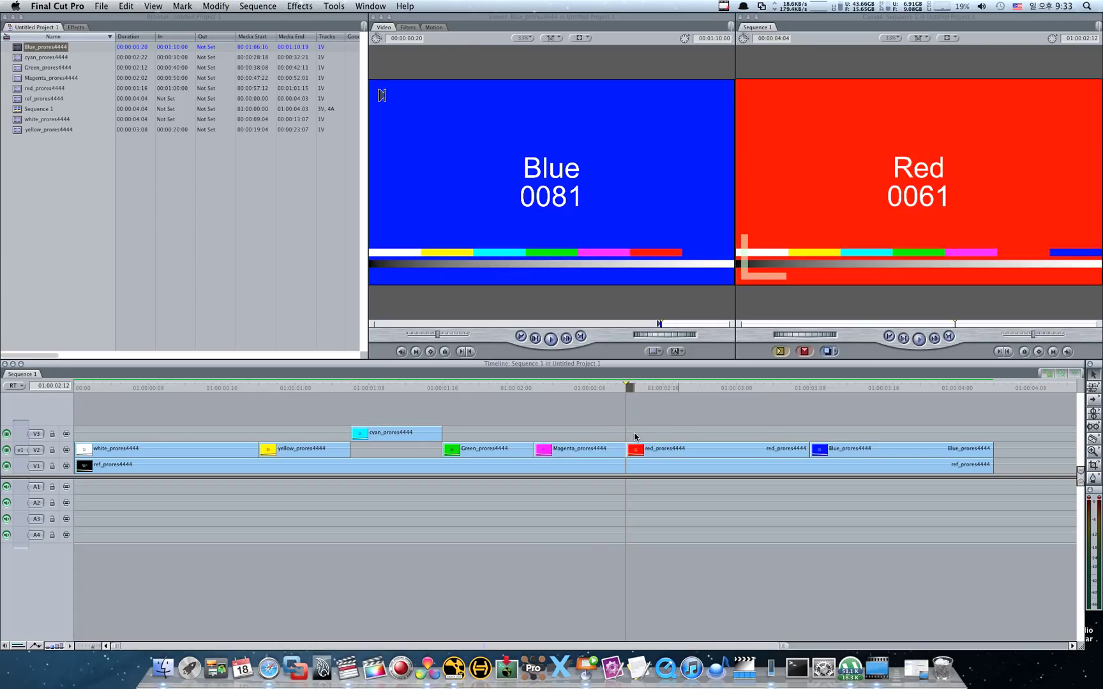
{"action": "left_click_drag", "start_coordinate": [635, 437], "coordinate": [623, 452]}
{"action": "key", "text": "super+t"}
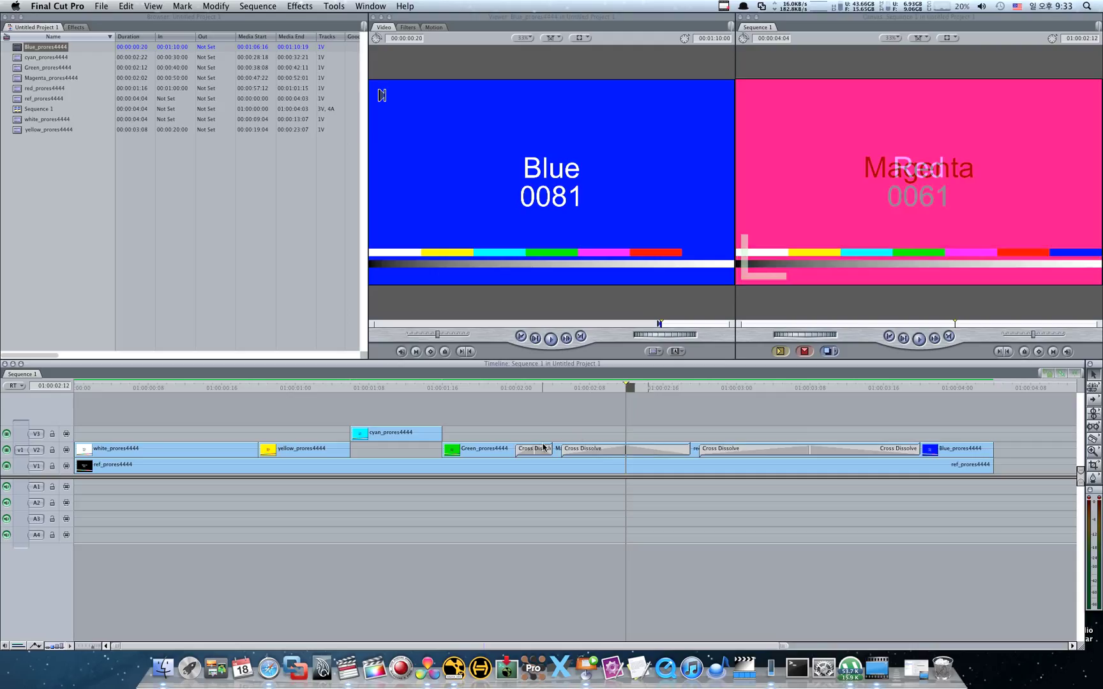
Delete the extra dissolves at Magenta's start and red-to-Blue, keeping only Magenta-to-red
{"action": "left_click", "coordinate": [543, 448]}
{"action": "key", "text": "Delete"}
{"action": "left_click", "coordinate": [751, 459]}
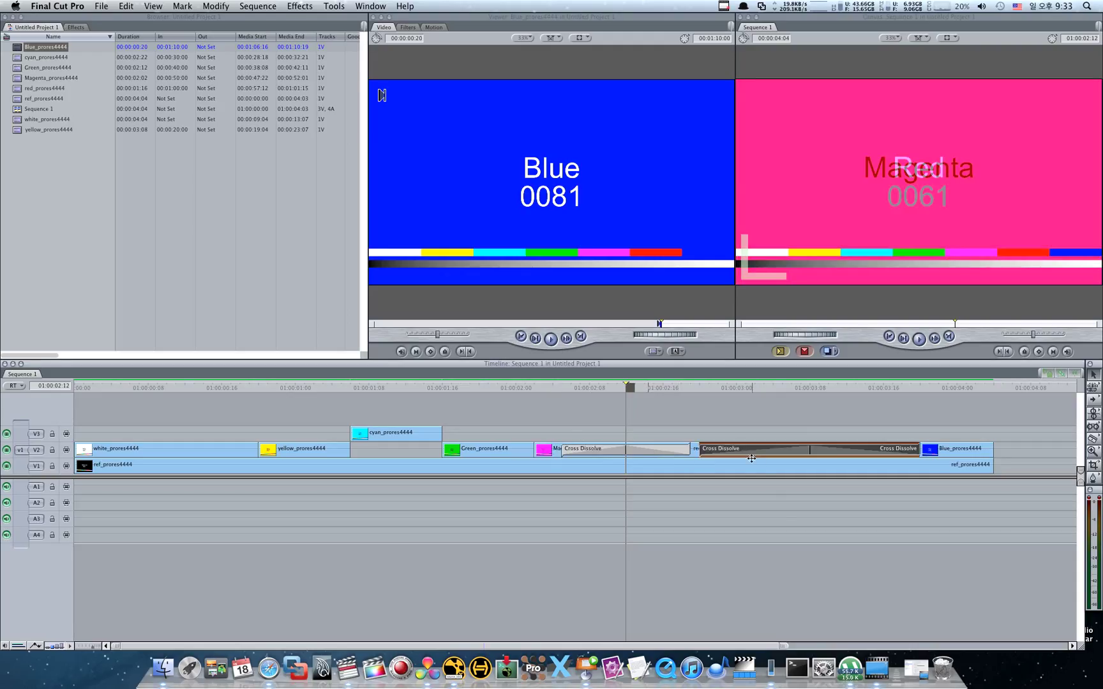
{"action": "key", "text": "Delete"}
{"action": "mouse_move", "coordinate": [611, 385]}
{"action": "left_mouse_down"}
{"action": "mouse_move", "coordinate": [556, 386]}
{"action": "mouse_move", "coordinate": [565, 387]}
{"action": "left_mouse_up"}
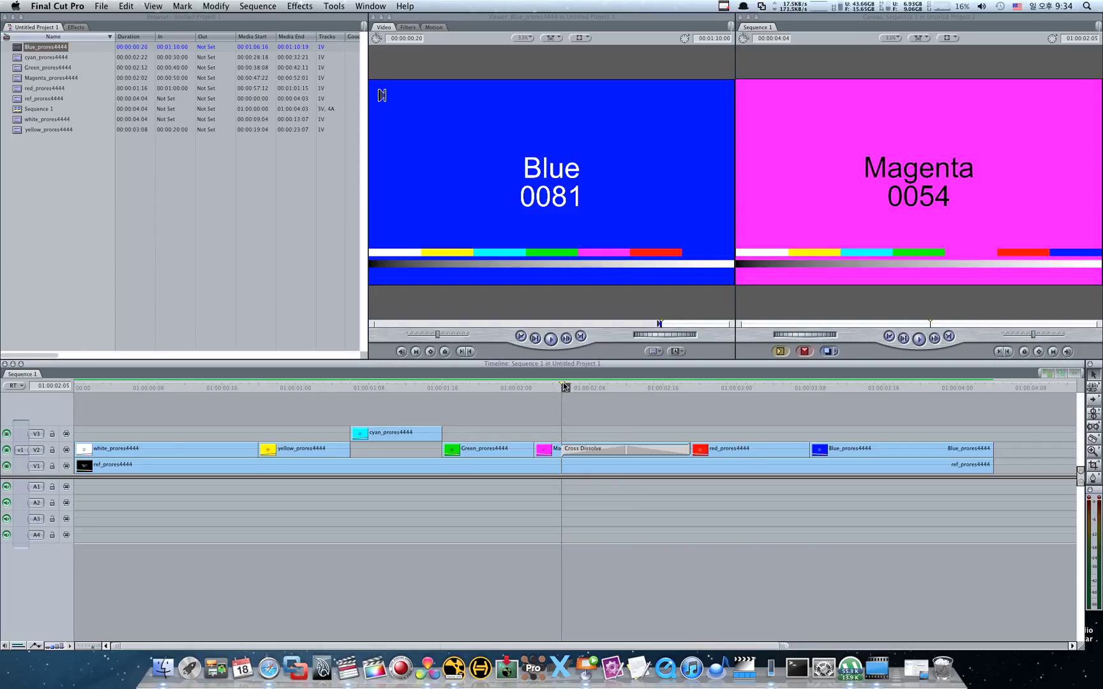
Set the Cross Dissolve duration to 00:00:00:10 and scrub across it to preview the change
{"action": "double_click", "coordinate": [610, 452]}
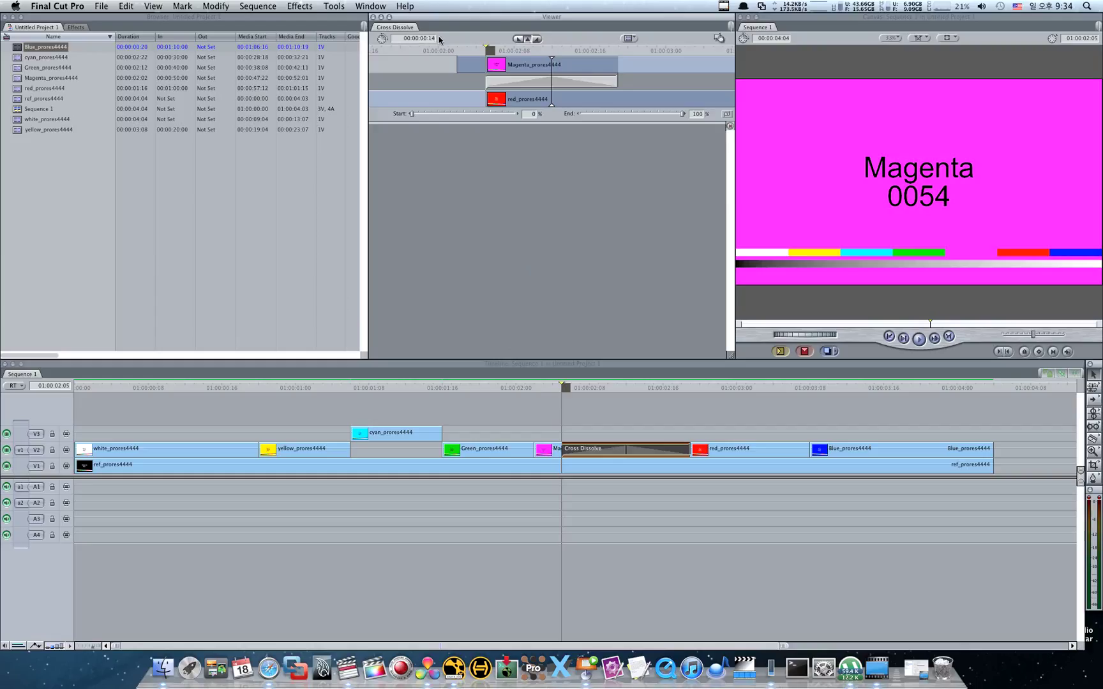
{"action": "left_click", "coordinate": [406, 39]}
{"action": "type", "text": "10"}
{"action": "key", "text": "Return"}
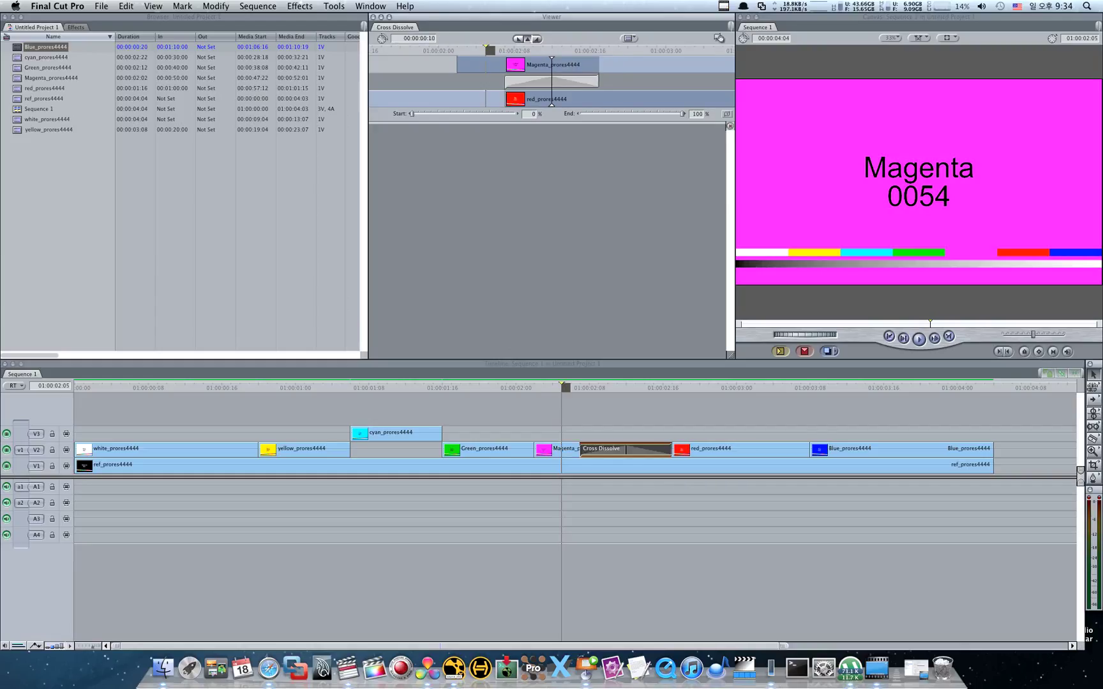
{"action": "mouse_move", "coordinate": [591, 386]}
{"action": "left_mouse_down"}
{"action": "mouse_move", "coordinate": [573, 388]}
{"action": "mouse_move", "coordinate": [836, 406]}
{"action": "mouse_move", "coordinate": [812, 406]}
{"action": "left_mouse_up"}
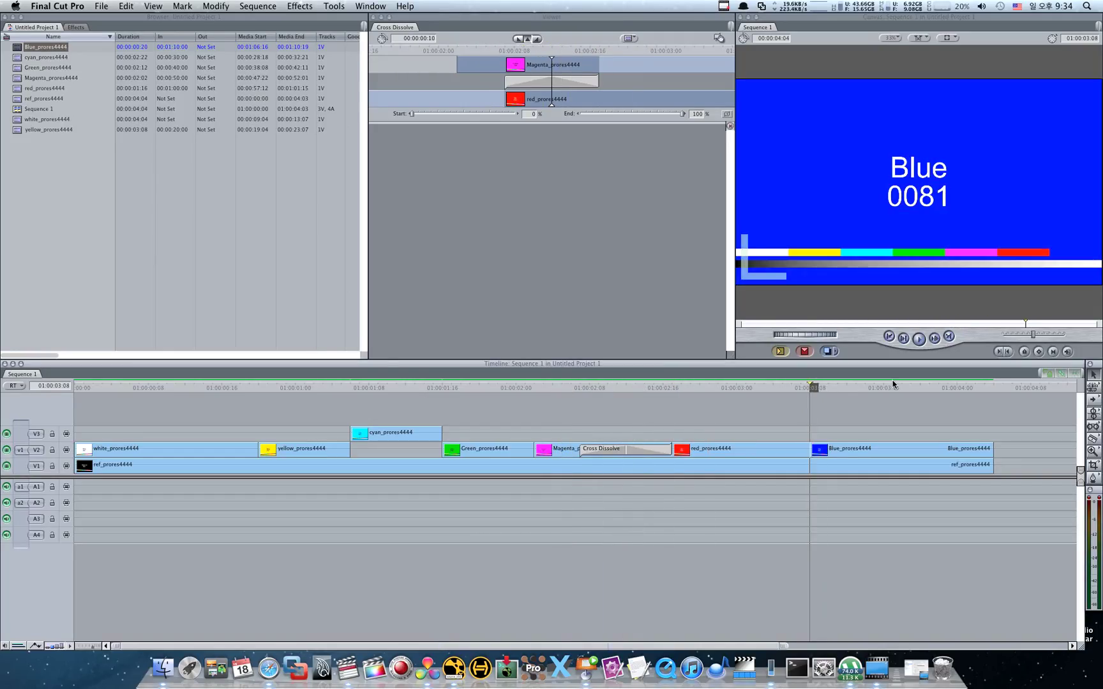
{"action": "mouse_move", "coordinate": [279, 387]}
{"action": "left_mouse_down"}
{"action": "mouse_move", "coordinate": [260, 387]}
{"action": "mouse_move", "coordinate": [451, 388]}
{"action": "left_mouse_up"}
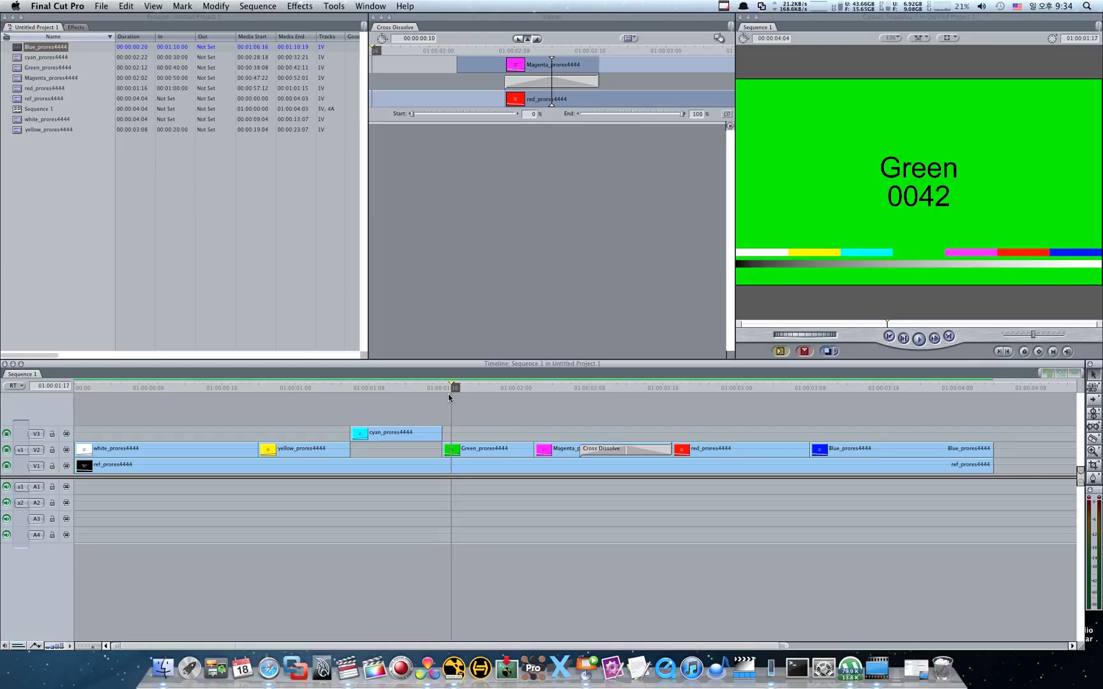
Set the Green clip to 50% speed with Ripple Sequence unchecked
{"action": "left_click", "coordinate": [481, 446]}
{"action": "key", "text": "super+j"}
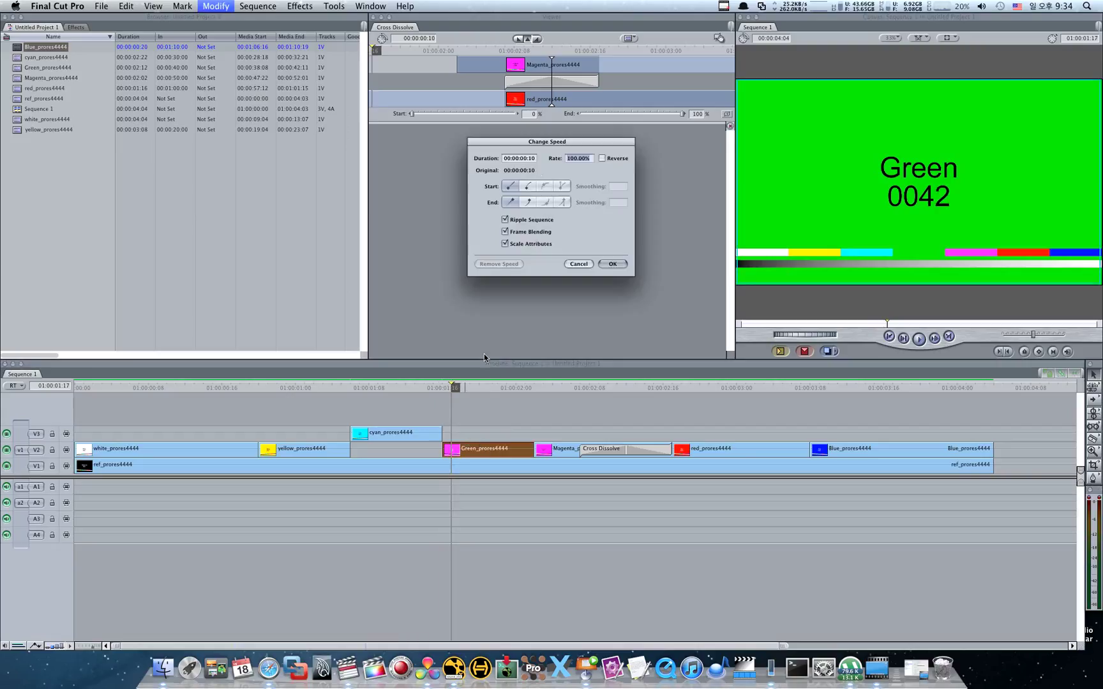
{"action": "type", "text": "50"}
{"action": "left_click", "coordinate": [540, 221]}
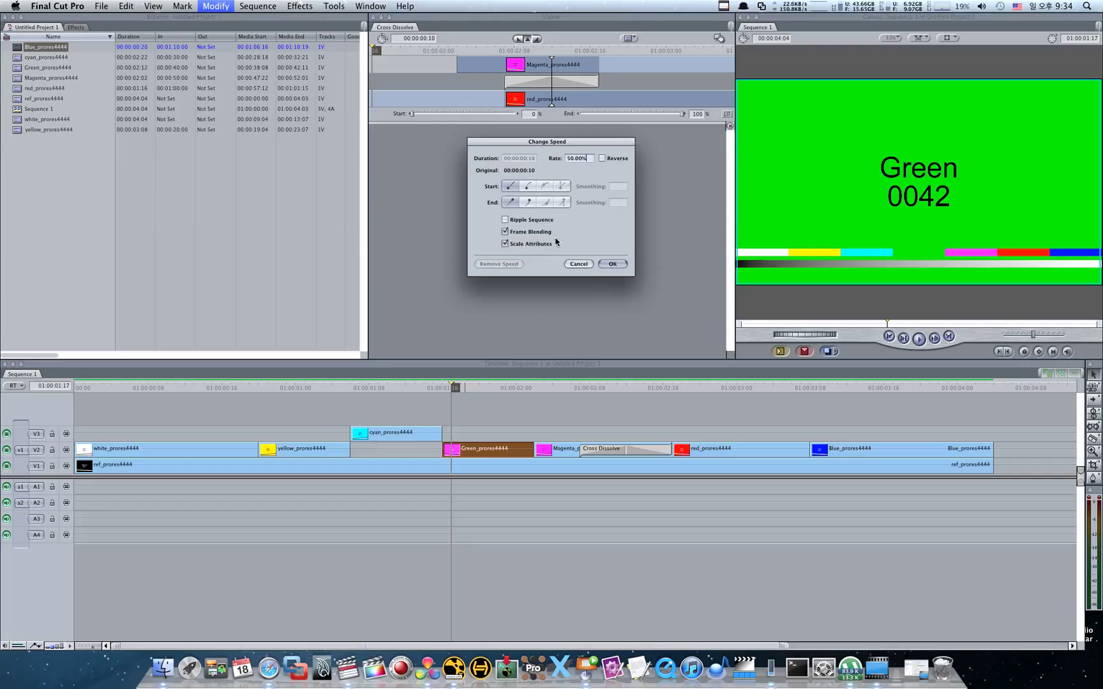
{"action": "left_click", "coordinate": [611, 265]}
Step frame by frame through the slowed Green clip and across the Green-to-Magenta cut
{"action": "key", "text": "Up"}
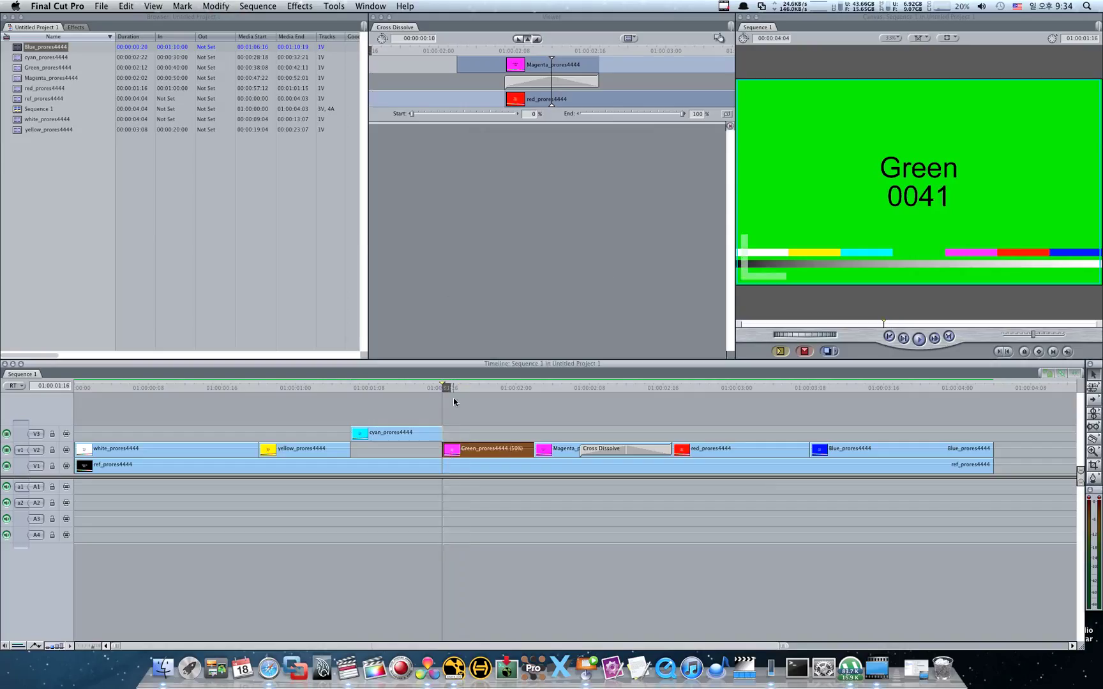
{"action": "left_click", "coordinate": [453, 401]}
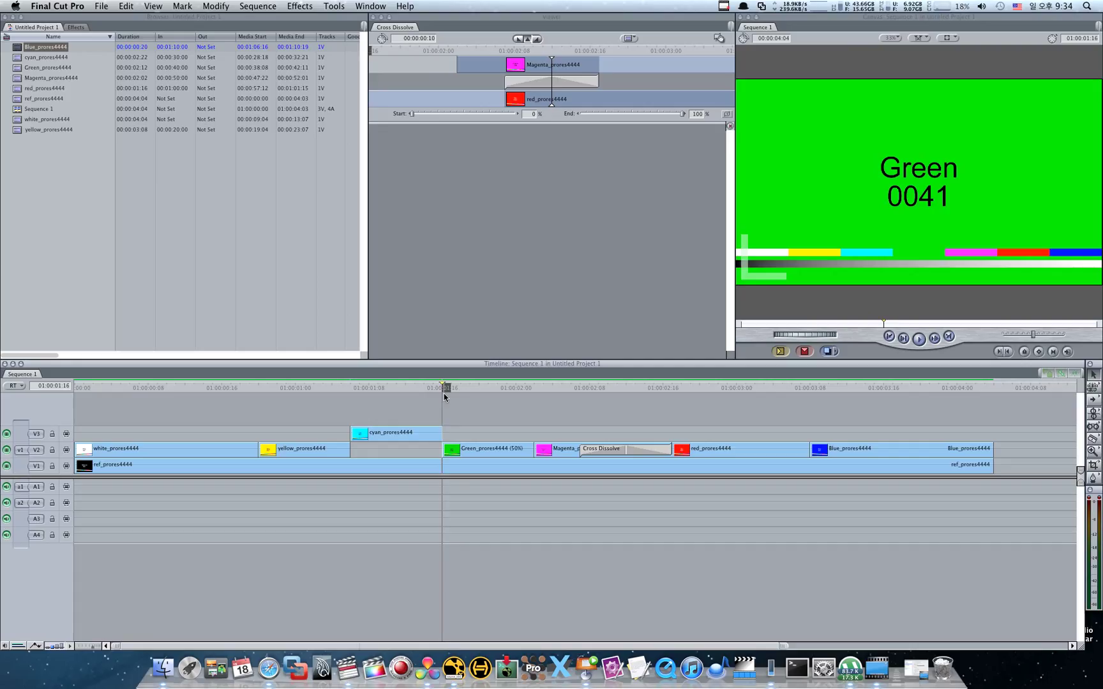
{"action": "key", "text": "Right"}
{"action": "key", "text": "Right"}
{"action": "key", "text": "Right"}
{"action": "key", "text": "Right"}
{"action": "key", "text": "Right"}
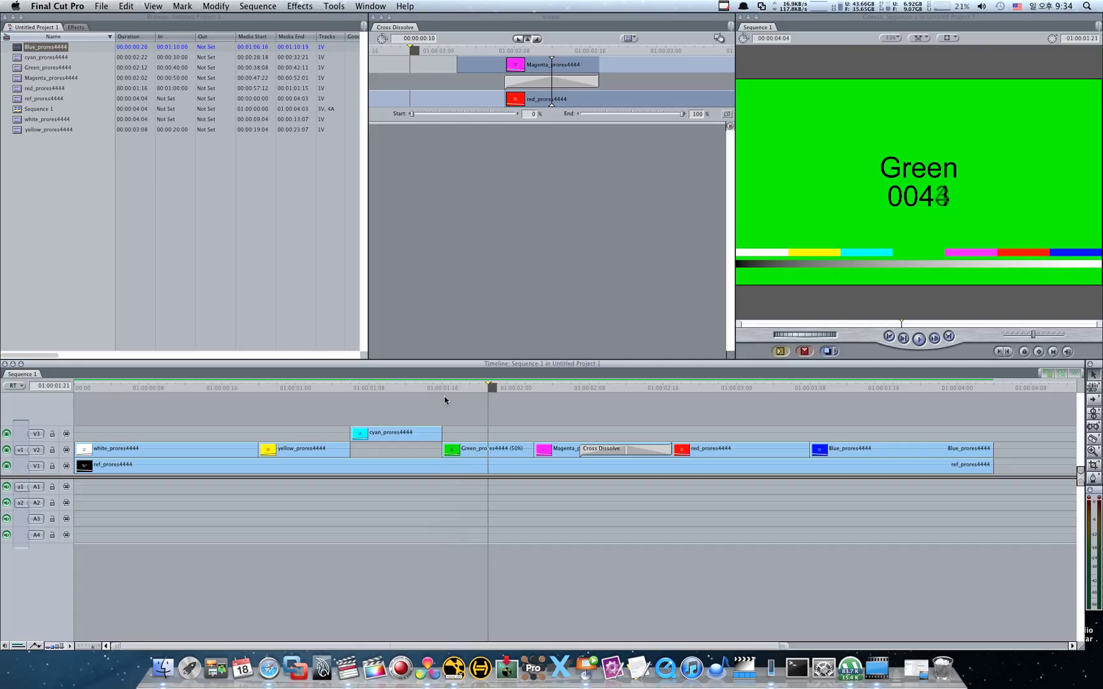
{"action": "key", "text": "Right"}
{"action": "key", "text": "Right"}
{"action": "key", "text": "Right"}
{"action": "key", "text": "Right"}
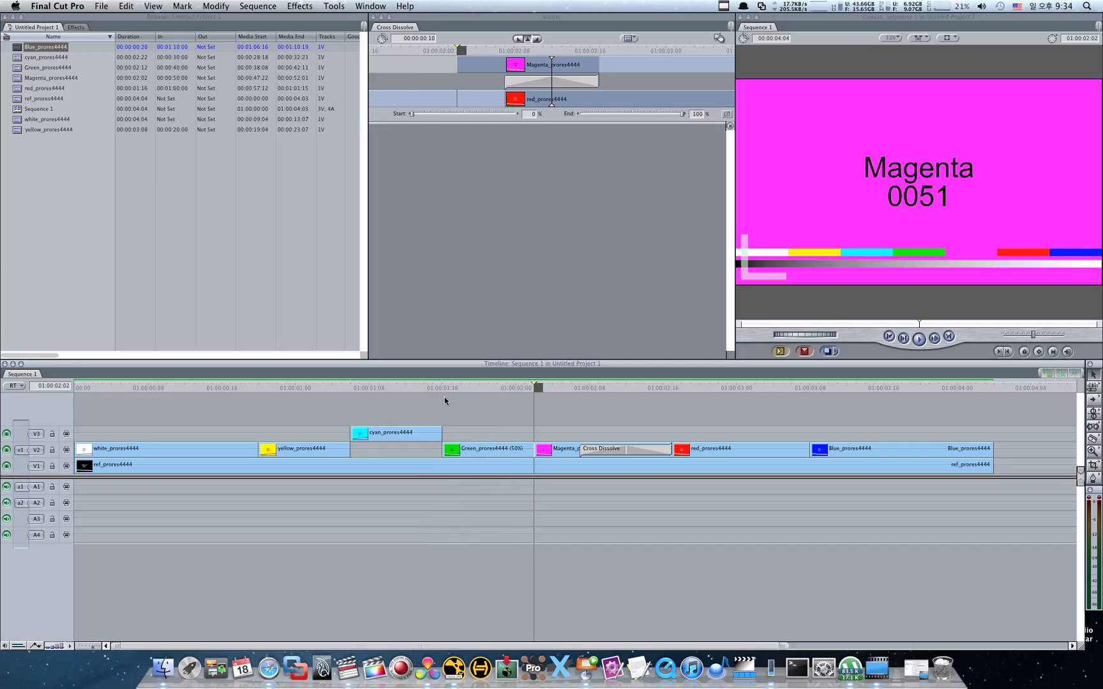
{"action": "key", "text": "Right"}
{"action": "key", "text": "Left"}
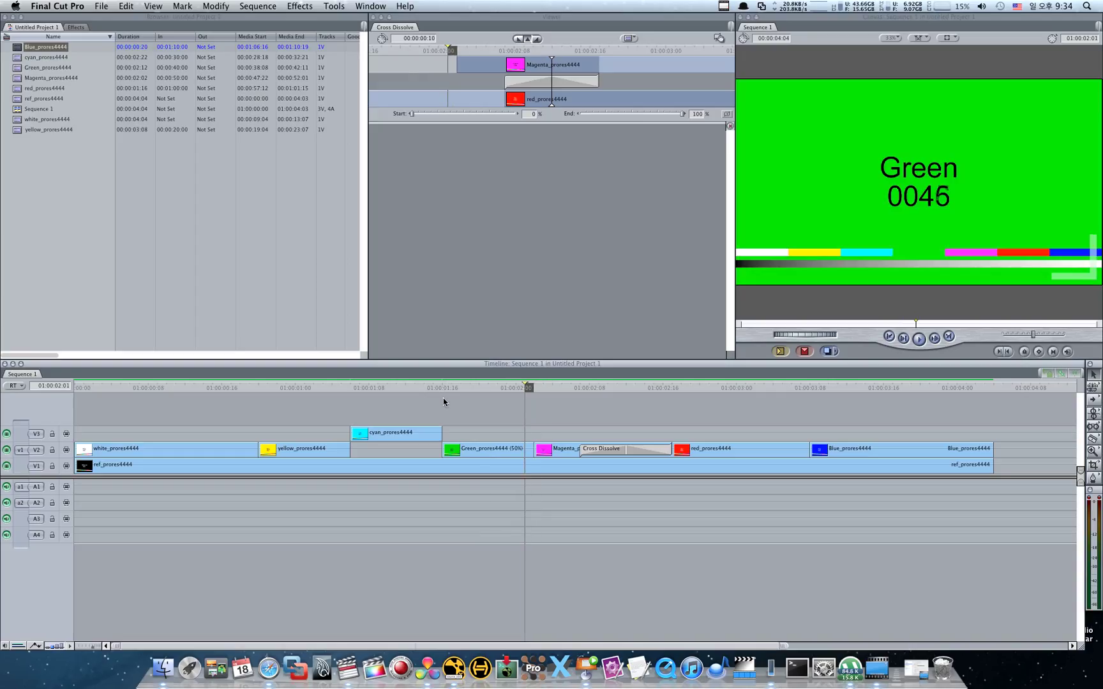
{"action": "key", "text": "Left"}
{"action": "key", "text": "Left"}
{"action": "key", "text": "Left"}
{"action": "key", "text": "Left"}
{"action": "key", "text": "Left"}
{"action": "key", "text": "Left"}
{"action": "key", "text": "Left"}
{"action": "key", "text": "Left"}
Turn off frame blending for the Green clip's speed change, then step and scrub to review
{"action": "left_click", "coordinate": [479, 449]}
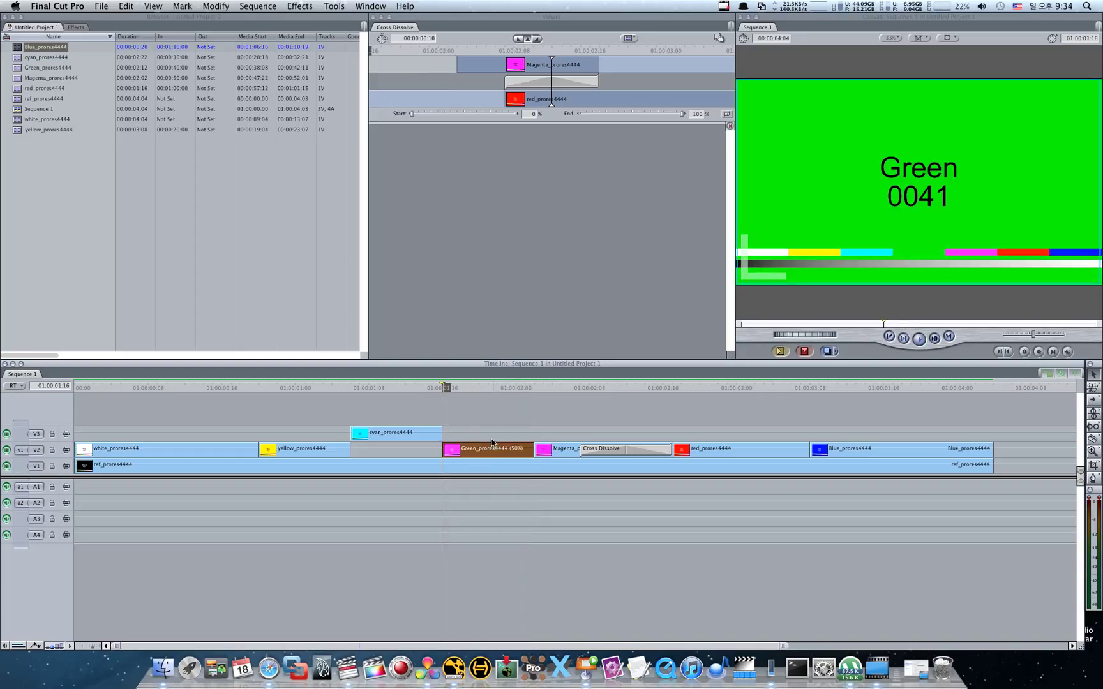
{"action": "key", "text": "super+j"}
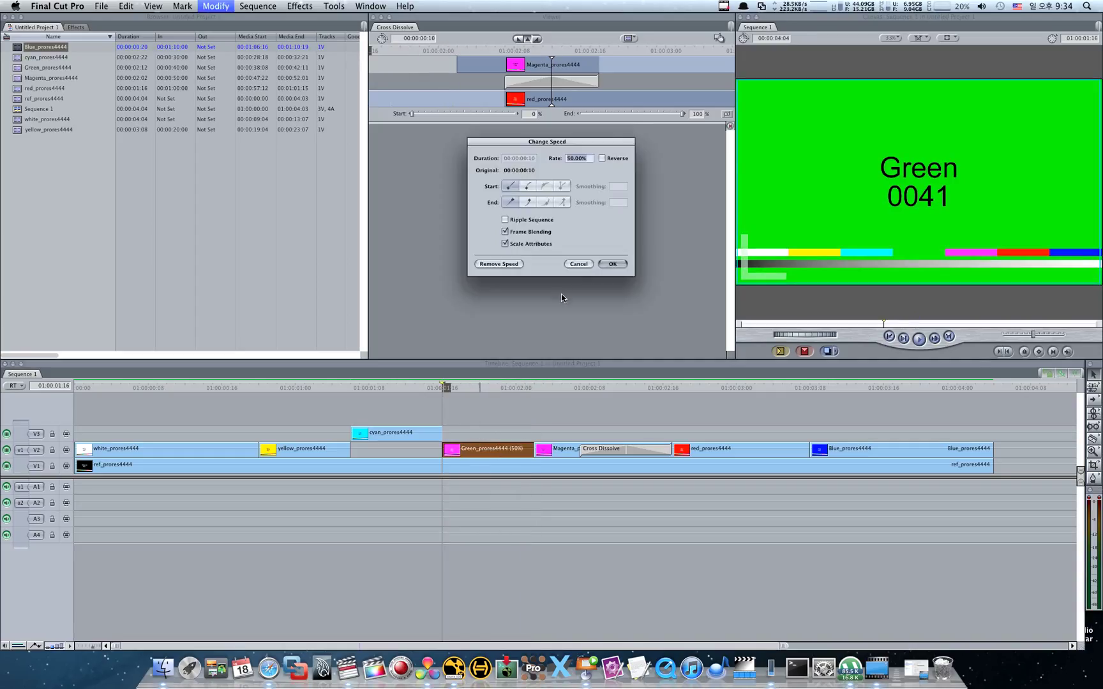
{"action": "left_click", "coordinate": [524, 232]}
{"action": "left_click", "coordinate": [614, 264]}
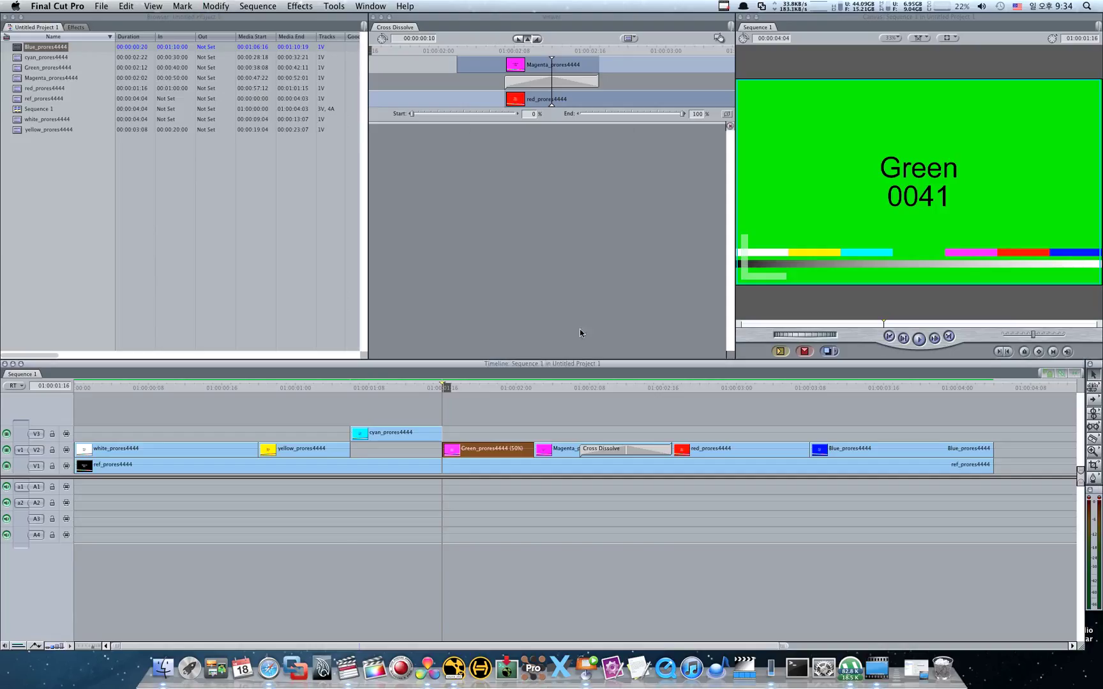
{"action": "left_click", "coordinate": [500, 409]}
{"action": "key", "text": "Right"}
{"action": "key", "text": "Right"}
{"action": "key", "text": "Right"}
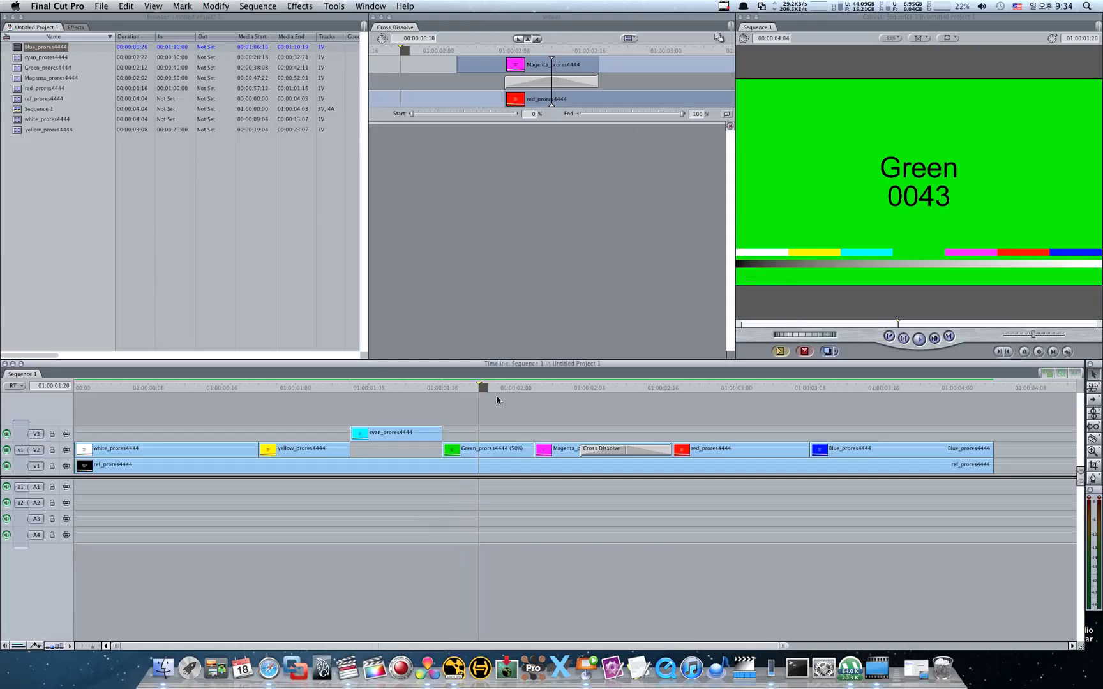
{"action": "key", "text": "Right"}
{"action": "key", "text": "Right"}
{"action": "key", "text": "Right"}
{"action": "key", "text": "Right"}
{"action": "key", "text": "Right"}
{"action": "key", "text": "Right"}
{"action": "key", "text": "Right"}
{"action": "key", "text": "Right"}
{"action": "key", "text": "Right"}
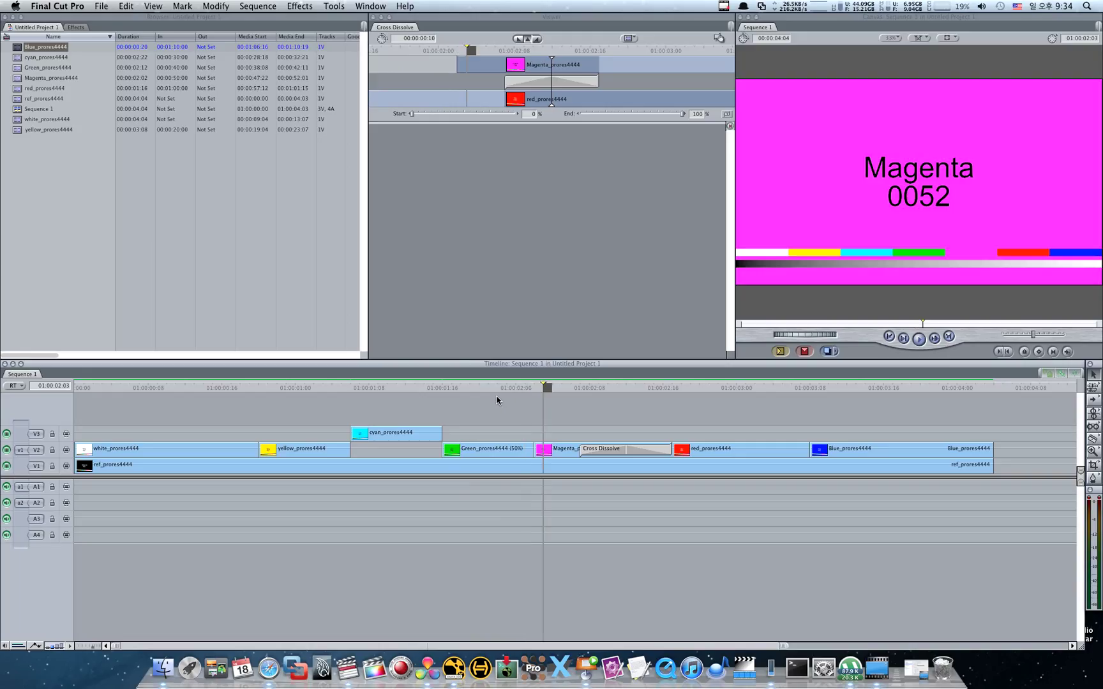
{"action": "key", "text": "Left"}
{"action": "key", "text": "Left"}
{"action": "key", "text": "Left"}
{"action": "key", "text": "Left"}
{"action": "key", "text": "Left"}
{"action": "key", "text": "Left"}
{"action": "key", "text": "Left"}
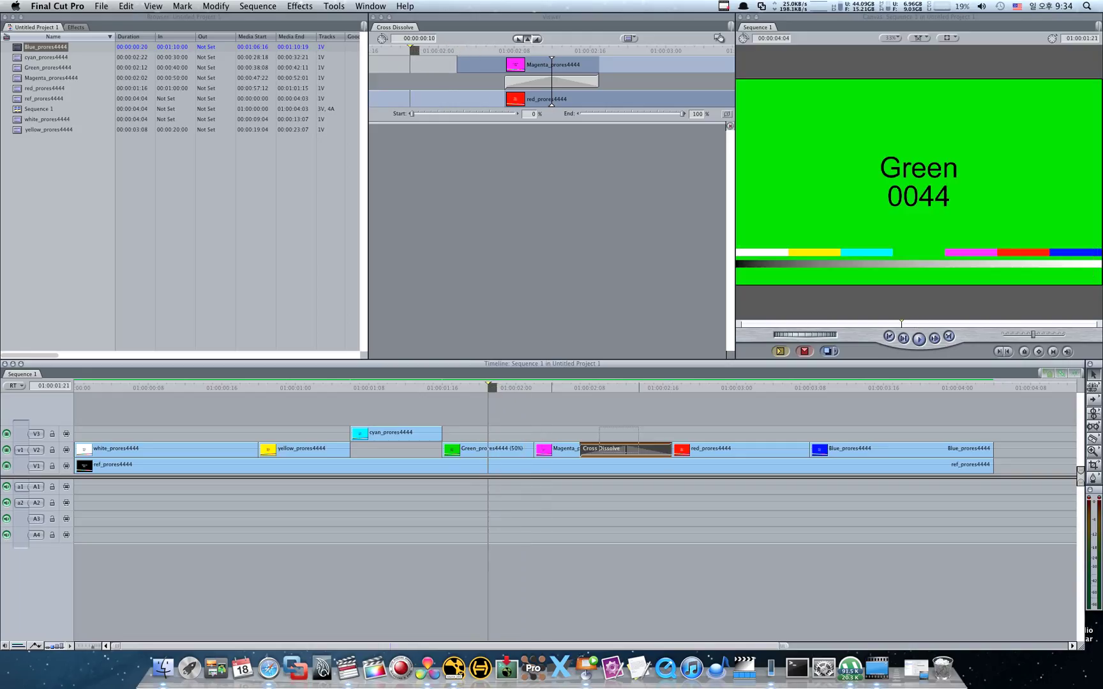
{"action": "mouse_move", "coordinate": [682, 381]}
{"action": "left_mouse_down"}
{"action": "mouse_move", "coordinate": [222, 383]}
{"action": "mouse_move", "coordinate": [442, 386]}
{"action": "left_mouse_up"}
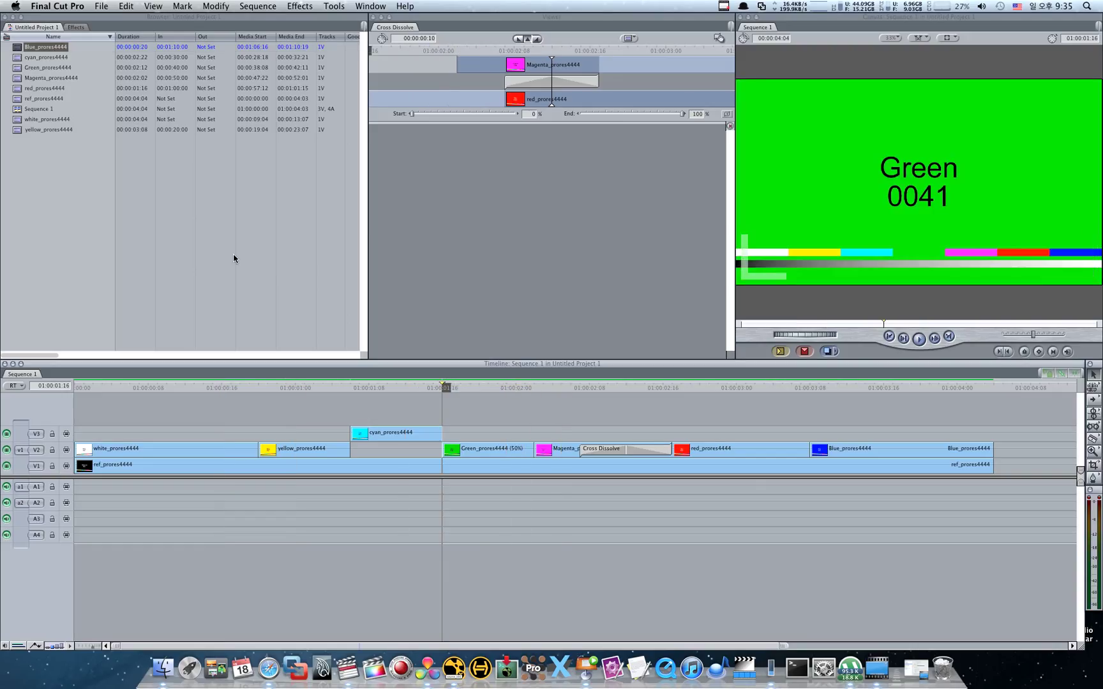
Create Bin 2 and move the source clips into it
{"action": "left_click", "coordinate": [80, 198]}
{"action": "key", "text": "super+b"}
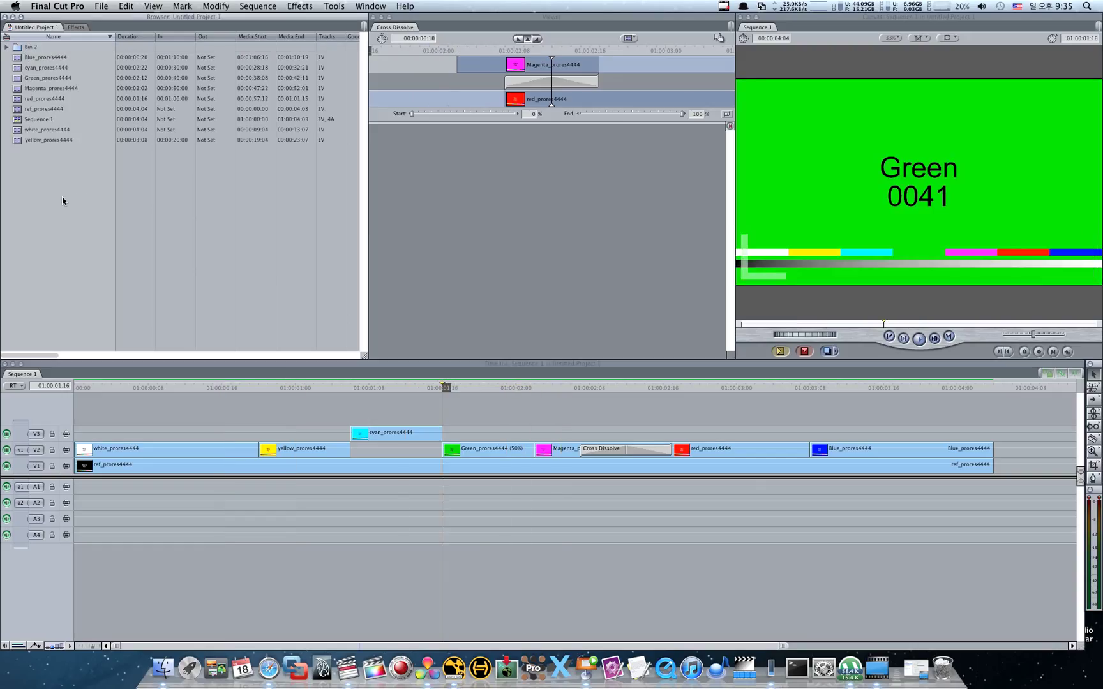
{"action": "mouse_move", "coordinate": [62, 201]}
{"action": "left_mouse_down"}
{"action": "mouse_move", "coordinate": [19, 54]}
{"action": "mouse_move", "coordinate": [28, 50]}
{"action": "left_mouse_up"}
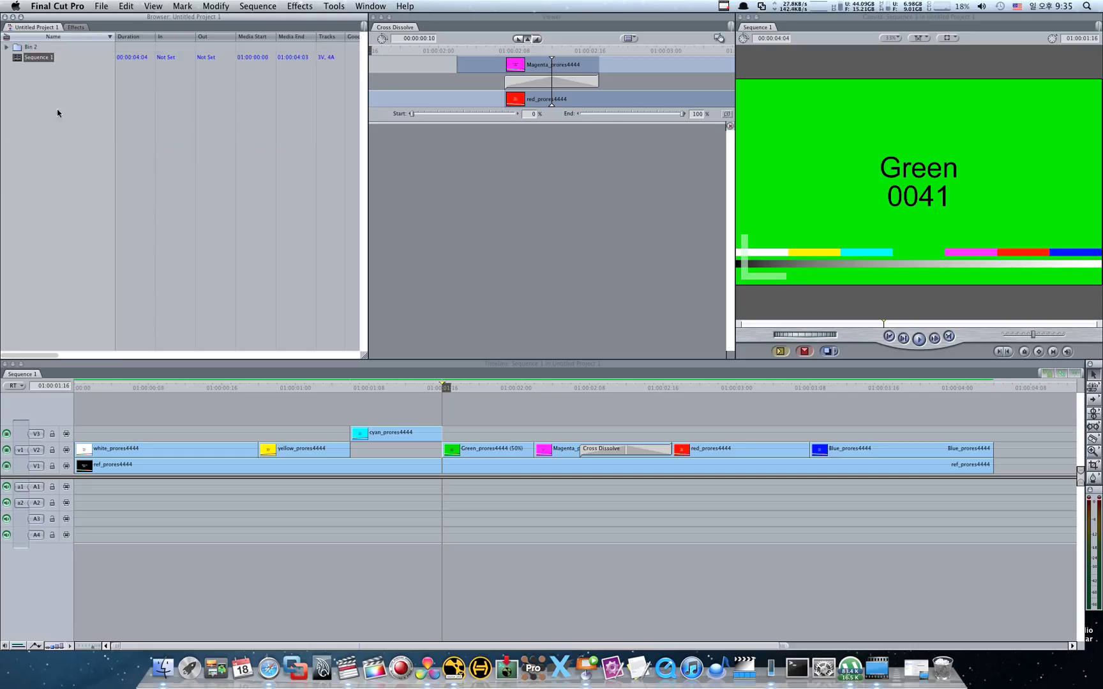
Start an XML export of Sequence 1 without saving the project's latest clip metadata
{"action": "left_click", "coordinate": [102, 6]}
{"action": "mouse_move", "coordinate": [196, 197]}
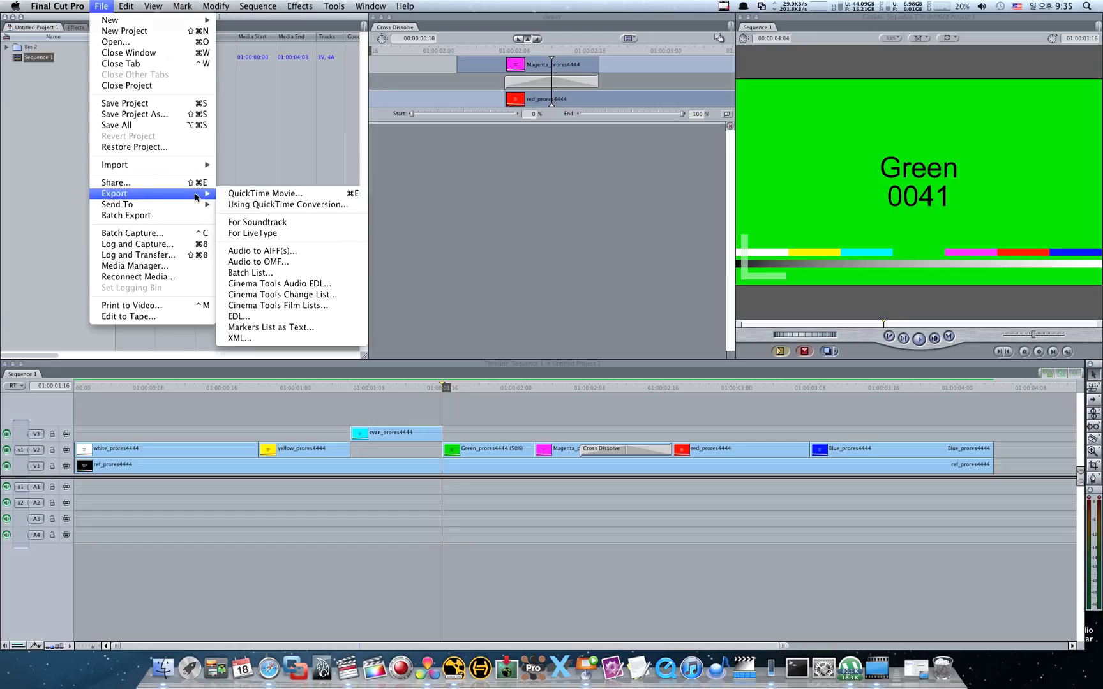
{"action": "left_click", "coordinate": [298, 339]}
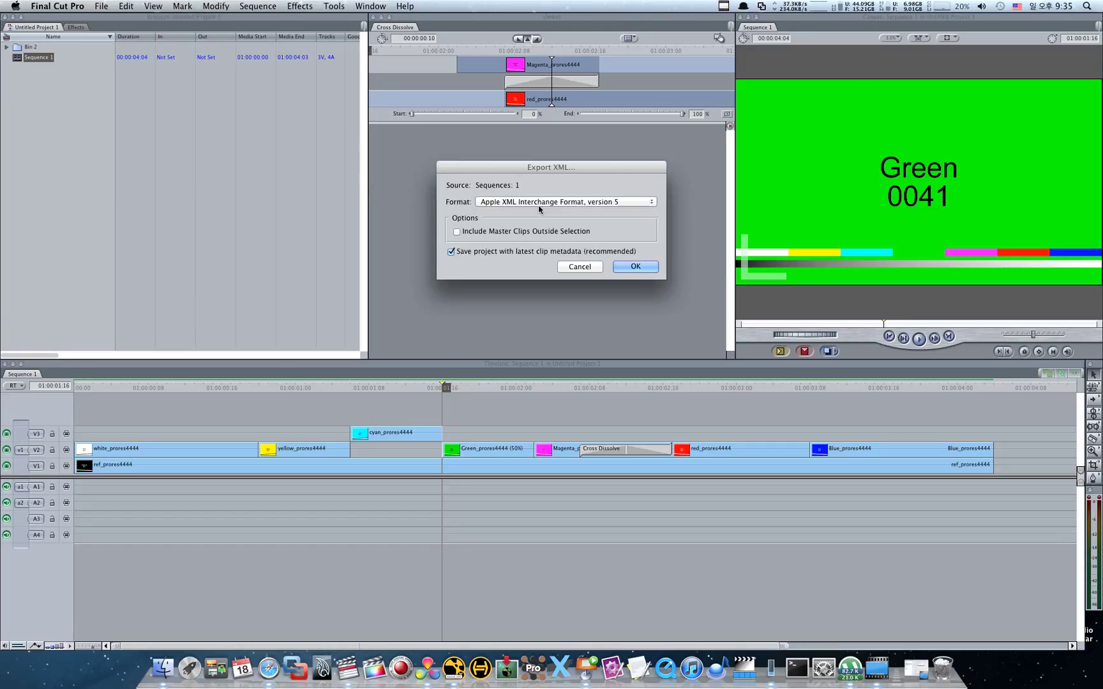
{"action": "left_click", "coordinate": [506, 248]}
{"action": "left_click", "coordinate": [636, 265]}
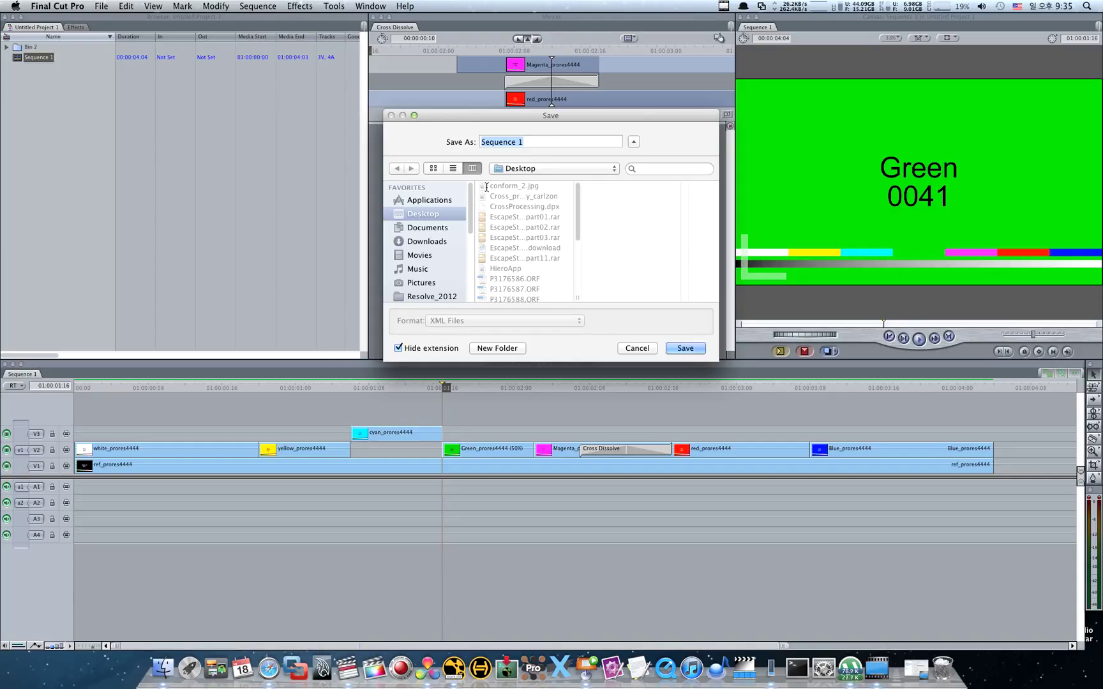
Create the xml_test folder and save the export there as xml_test_fcp7_v01.xml, keeping the extension
{"action": "left_click", "coordinate": [485, 347]}
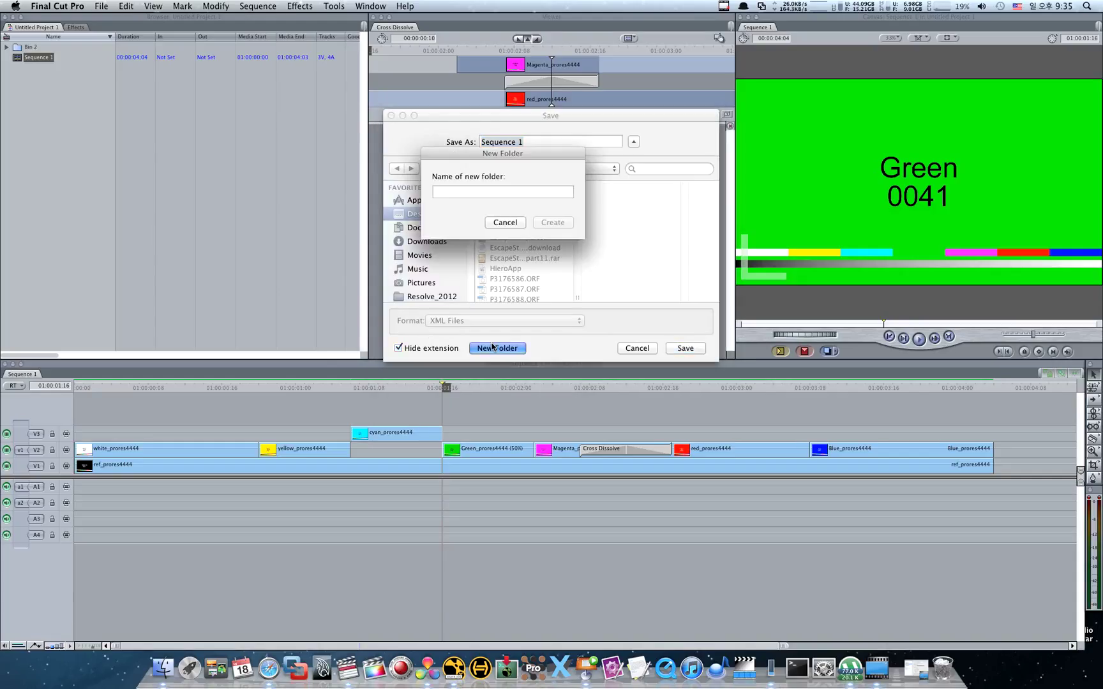
{"action": "type", "text": "xml_"}
{"action": "type", "text": "test"}
{"action": "key", "text": "Return"}
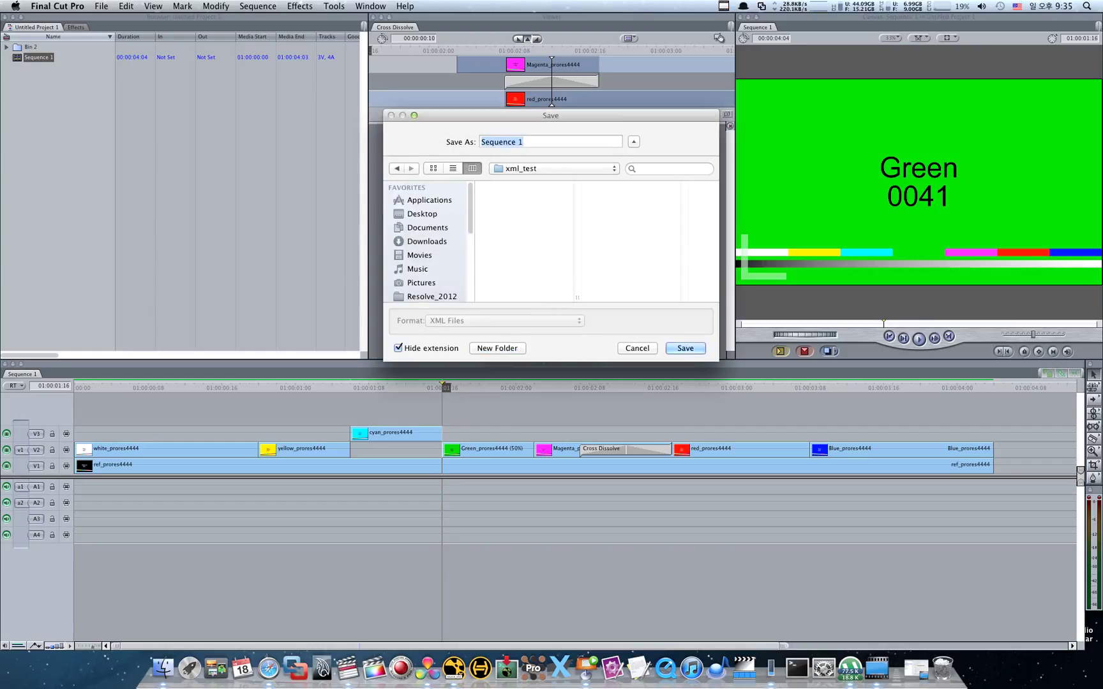
{"action": "type", "text": "xm"}
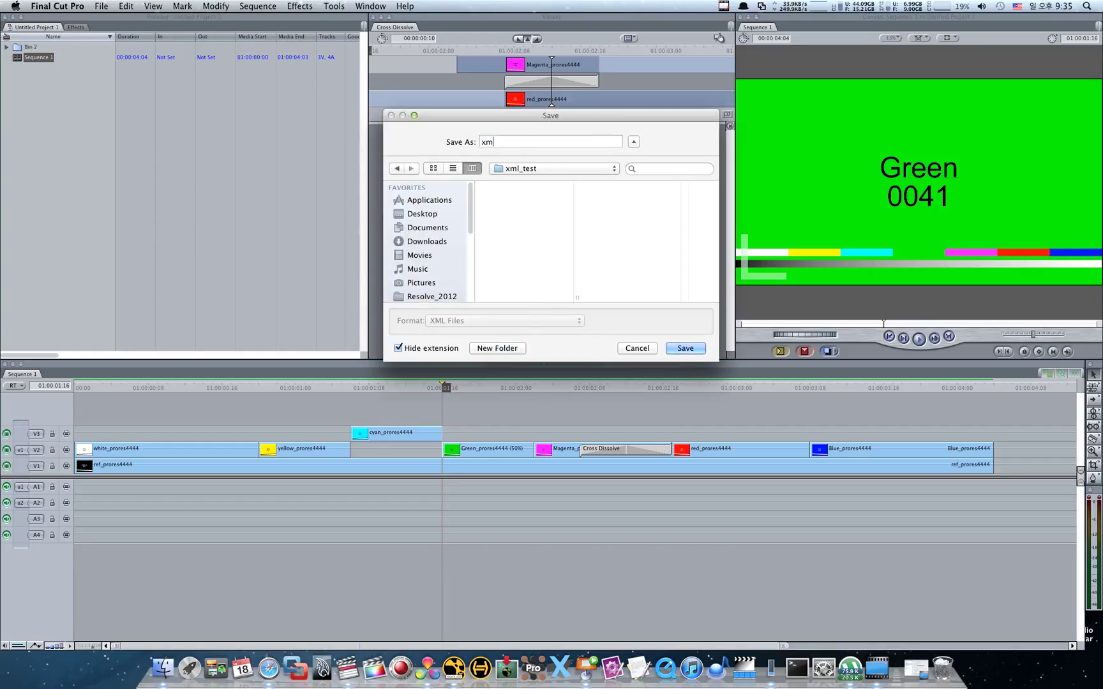
{"action": "type", "text": "l_test_"}
{"action": "type", "text": "fc"}
{"action": "type", "text": "p7_v0"}
{"action": "type", "text": "1"}
{"action": "left_click", "coordinate": [425, 350]}
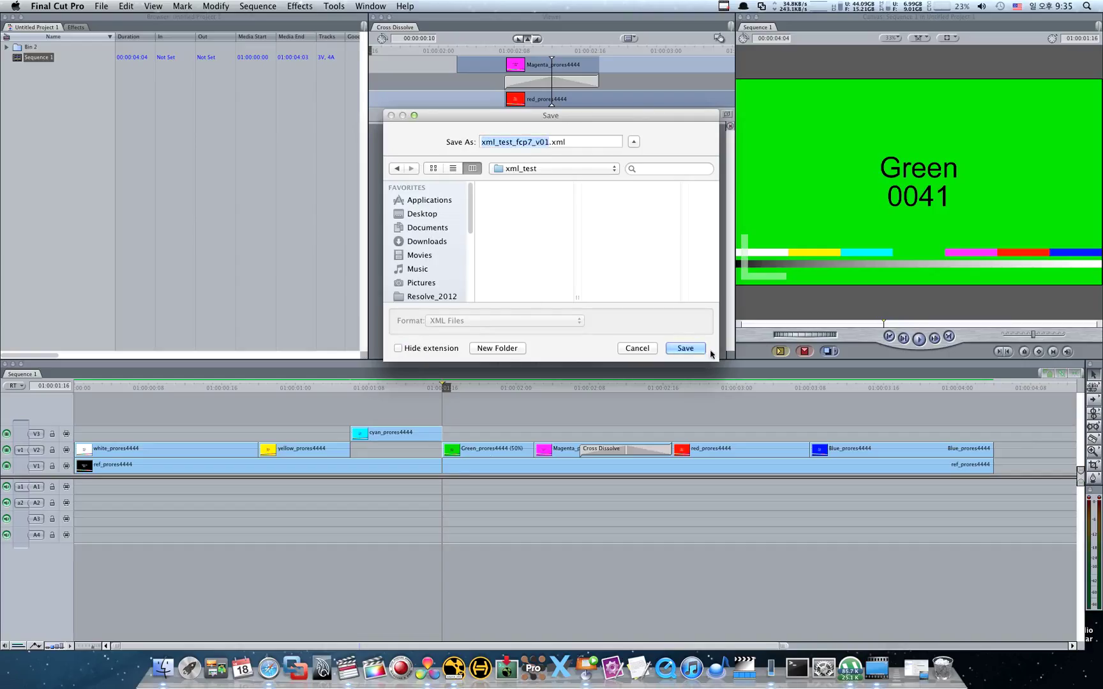
{"action": "left_click", "coordinate": [686, 348]}
{"action": "left_click", "coordinate": [507, 388]}
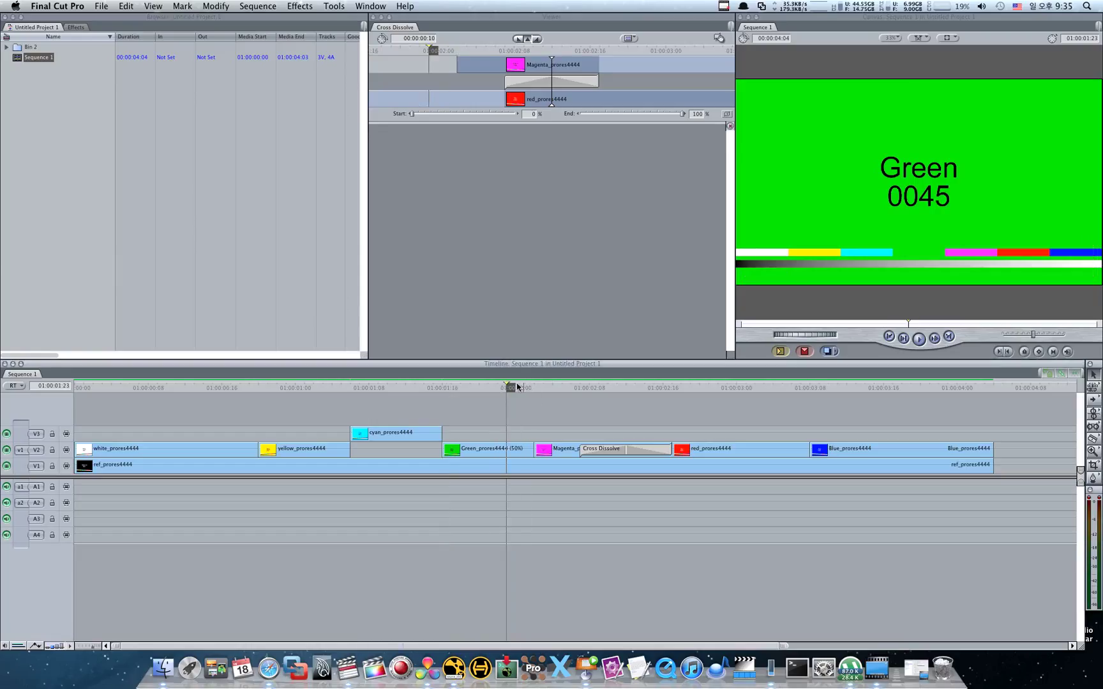
Save Untitled Project 1 into the xml_test folder, then scrub the Green clip to frame 0045
{"action": "left_click", "coordinate": [102, 6]}
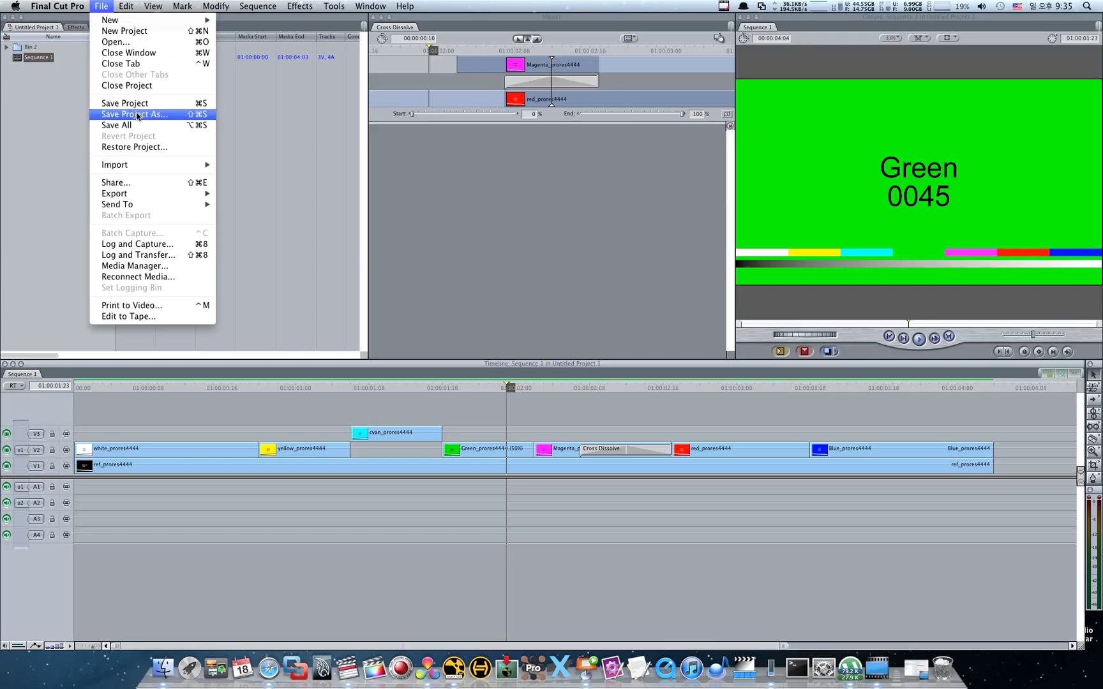
{"action": "left_click", "coordinate": [143, 115]}
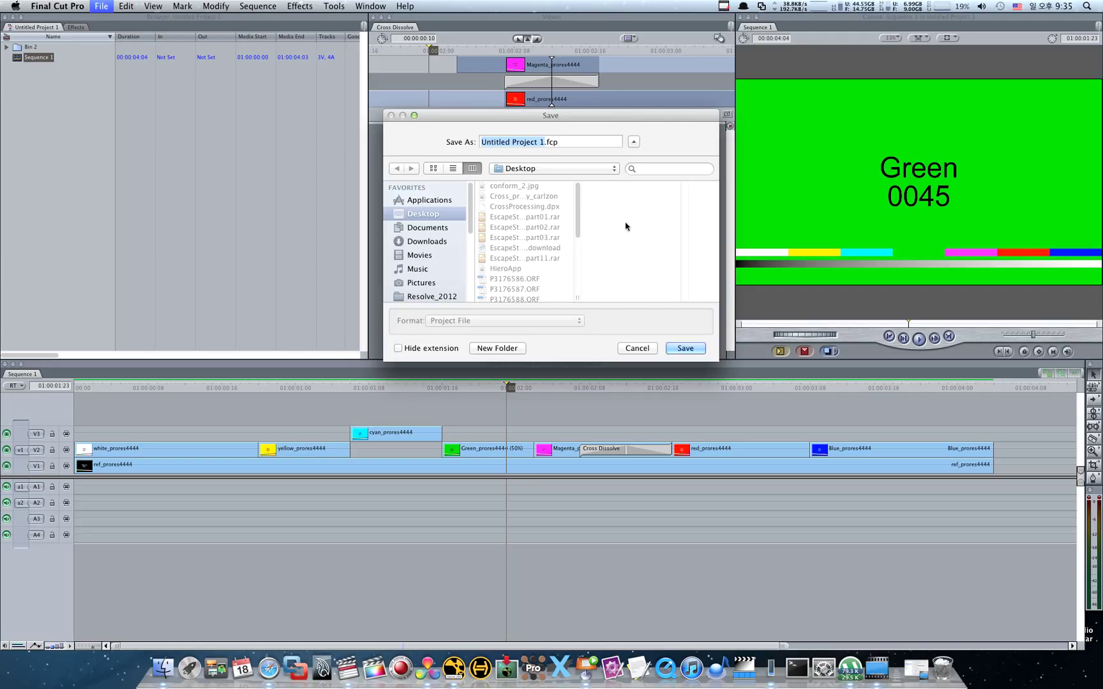
{"action": "left_click", "coordinate": [549, 297]}
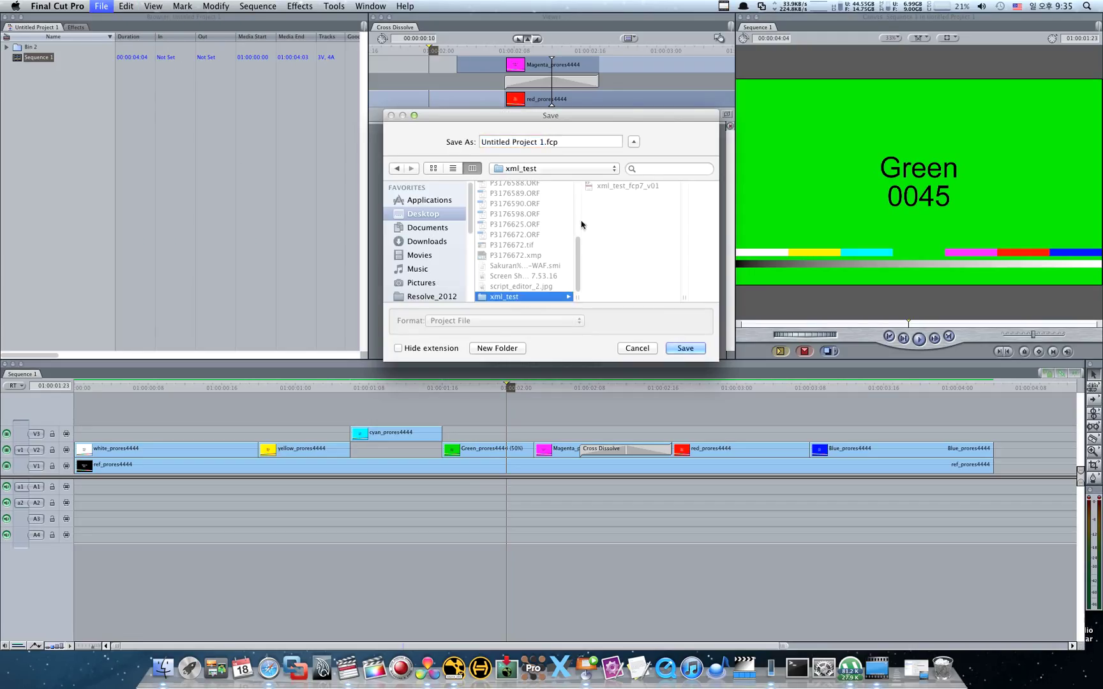
{"action": "left_click", "coordinate": [687, 348]}
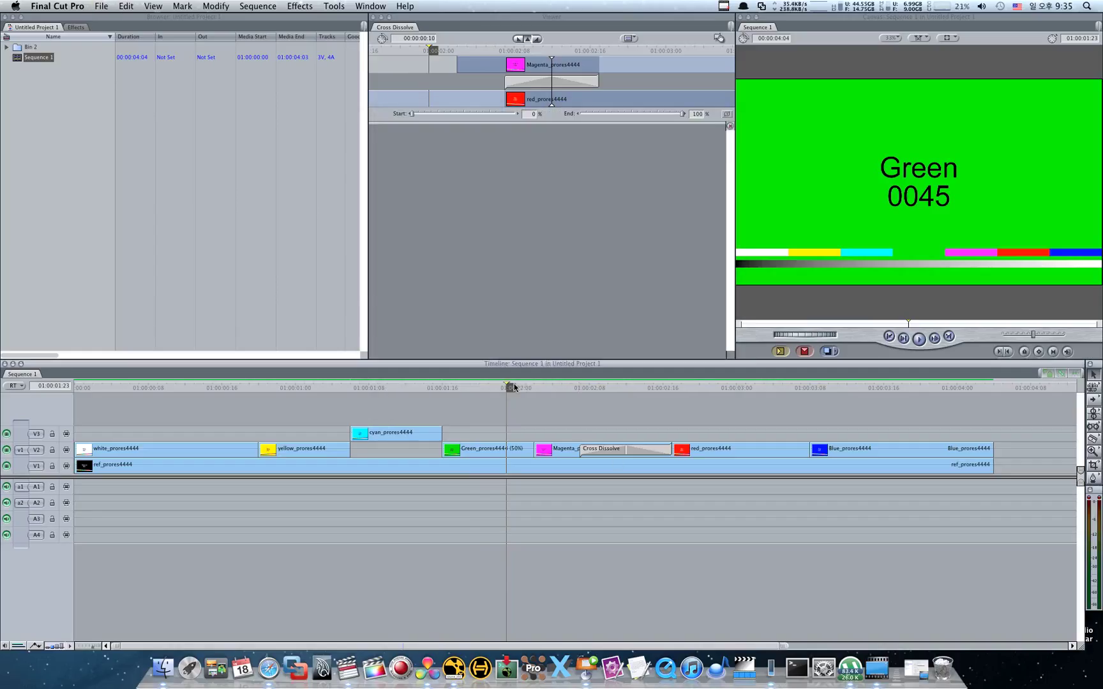
{"action": "left_click", "coordinate": [459, 387]}
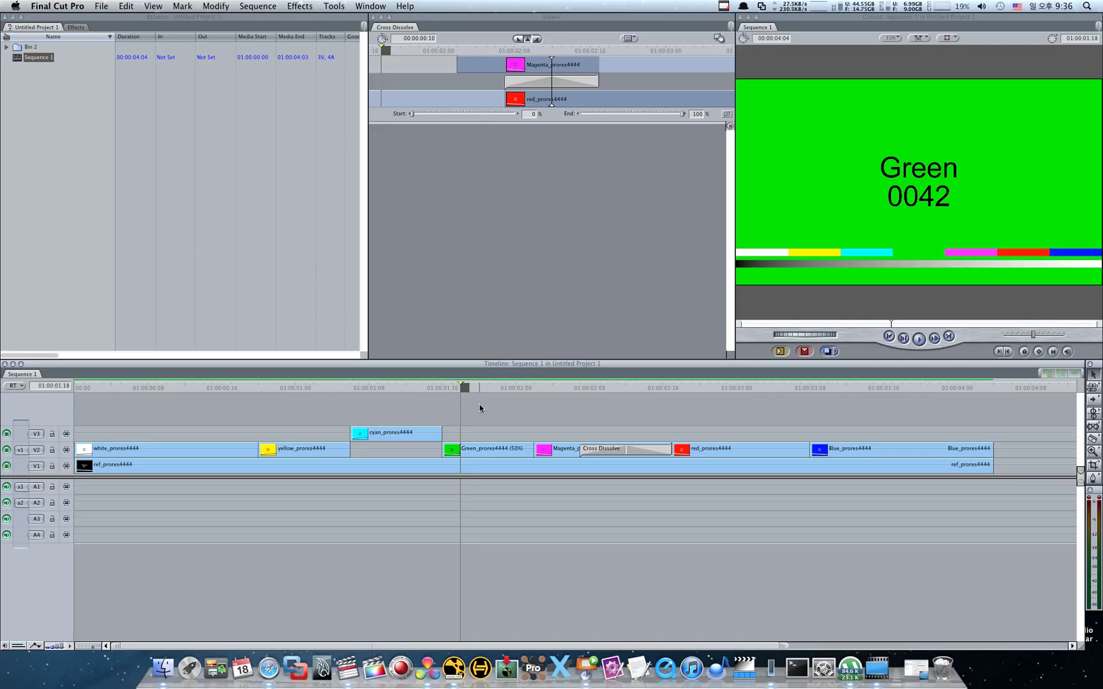
{"action": "mouse_move", "coordinate": [472, 387]}
{"action": "left_mouse_down"}
{"action": "mouse_move", "coordinate": [507, 388]}
{"action": "mouse_move", "coordinate": [359, 386]}
{"action": "left_mouse_up"}
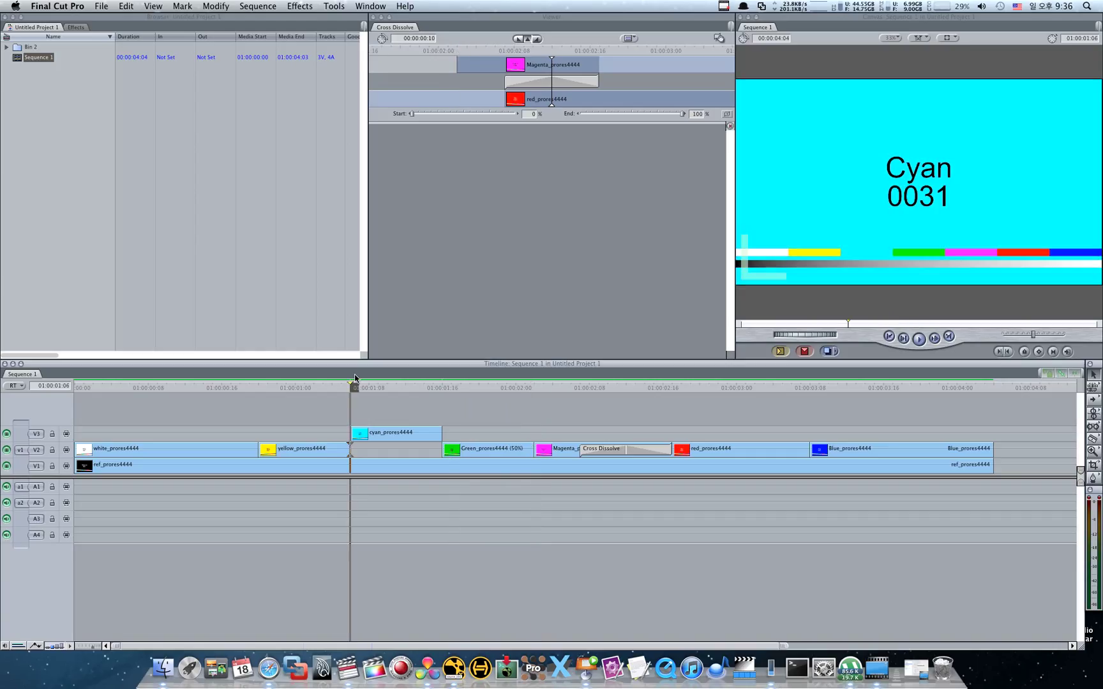
{"action": "left_click", "coordinate": [72, 8]}
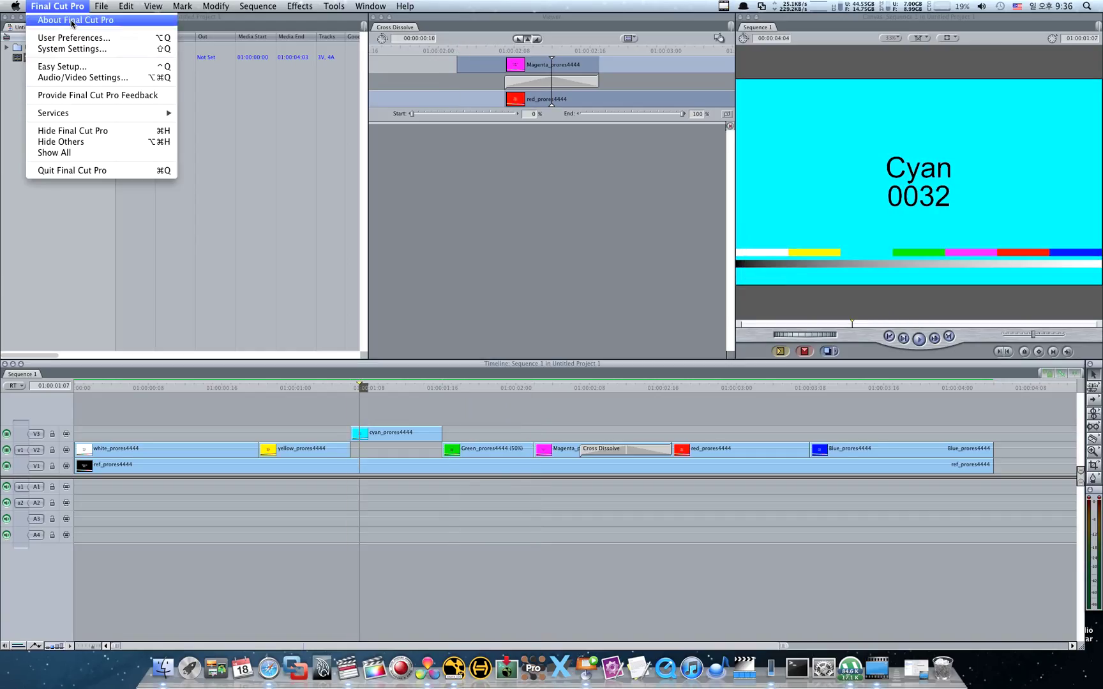
Quit Final Cut Pro, answering No to discard the unsaved changes
{"action": "left_click", "coordinate": [84, 171]}
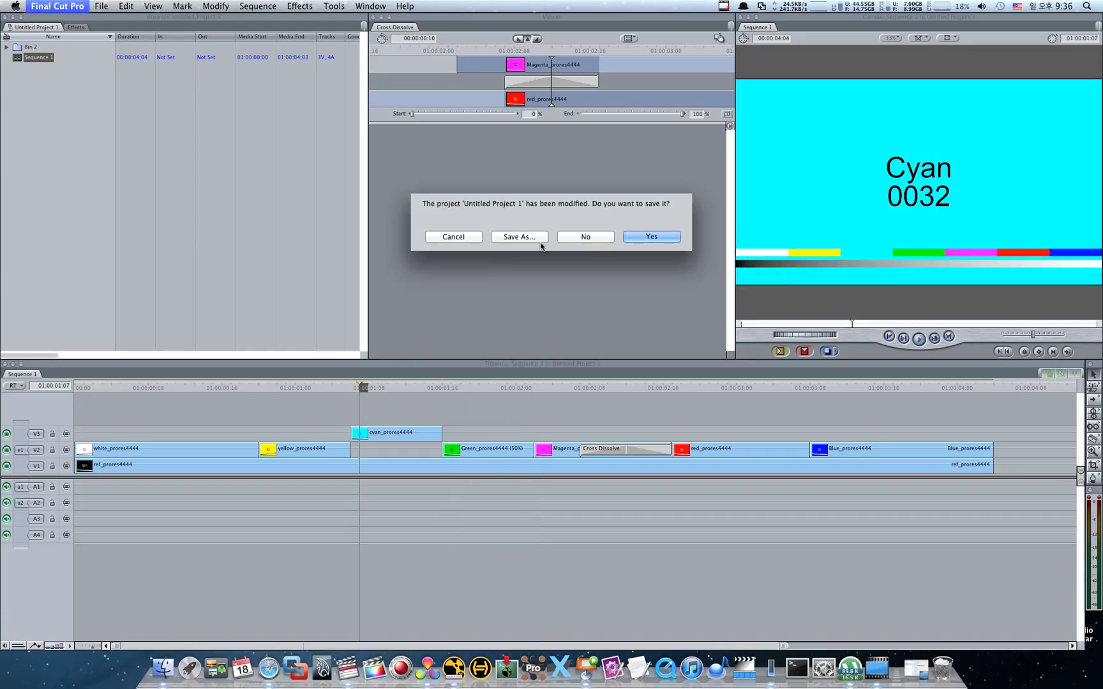
{"action": "left_click", "coordinate": [574, 242]}
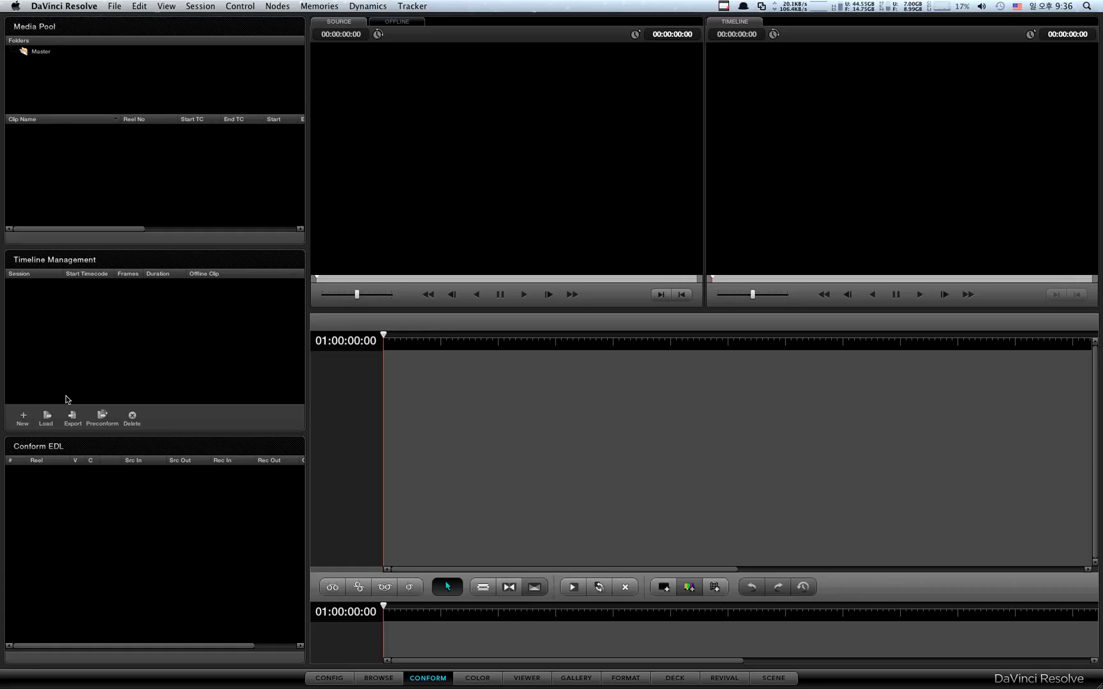
Load Desktop/xml_test/xml_test_fcp7_v01.xml via Load XML and accept the load settings
{"action": "left_click", "coordinate": [115, 6]}
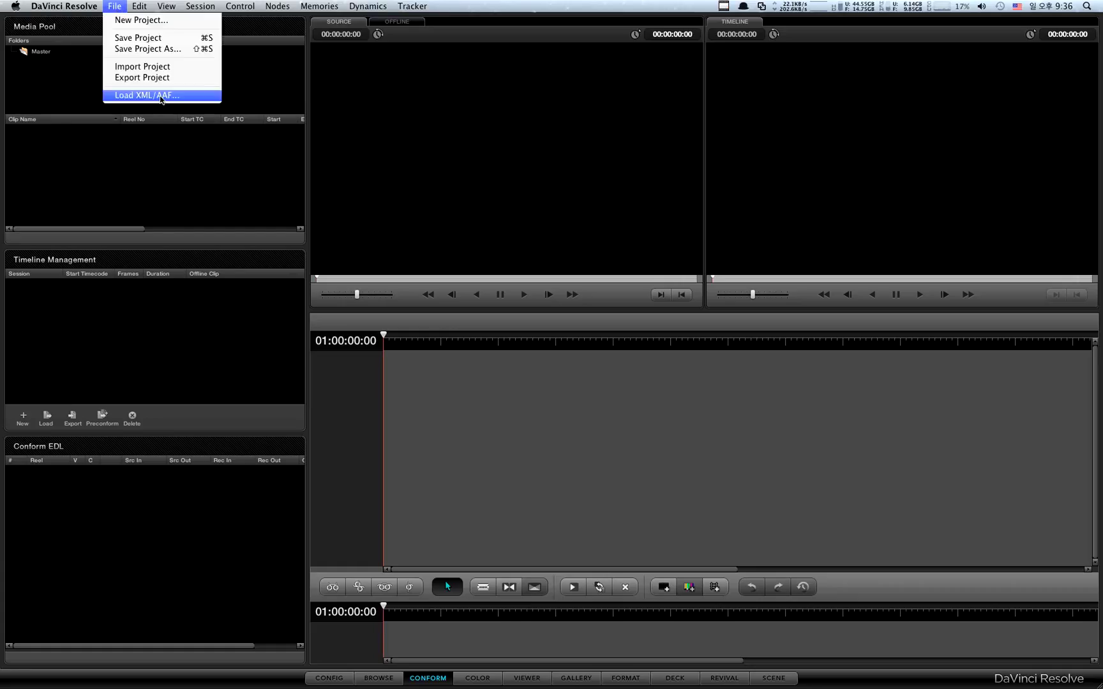
{"action": "left_click", "coordinate": [160, 96]}
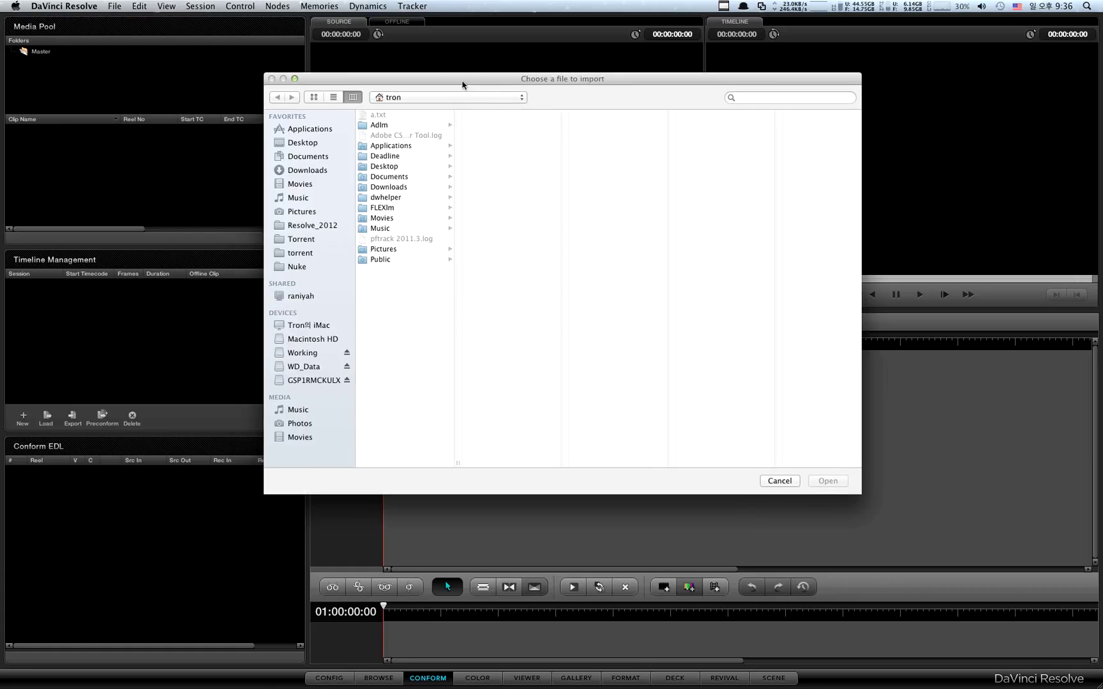
{"action": "left_click_drag", "start_coordinate": [463, 85], "coordinate": [455, 88]}
{"action": "left_click", "coordinate": [325, 148]}
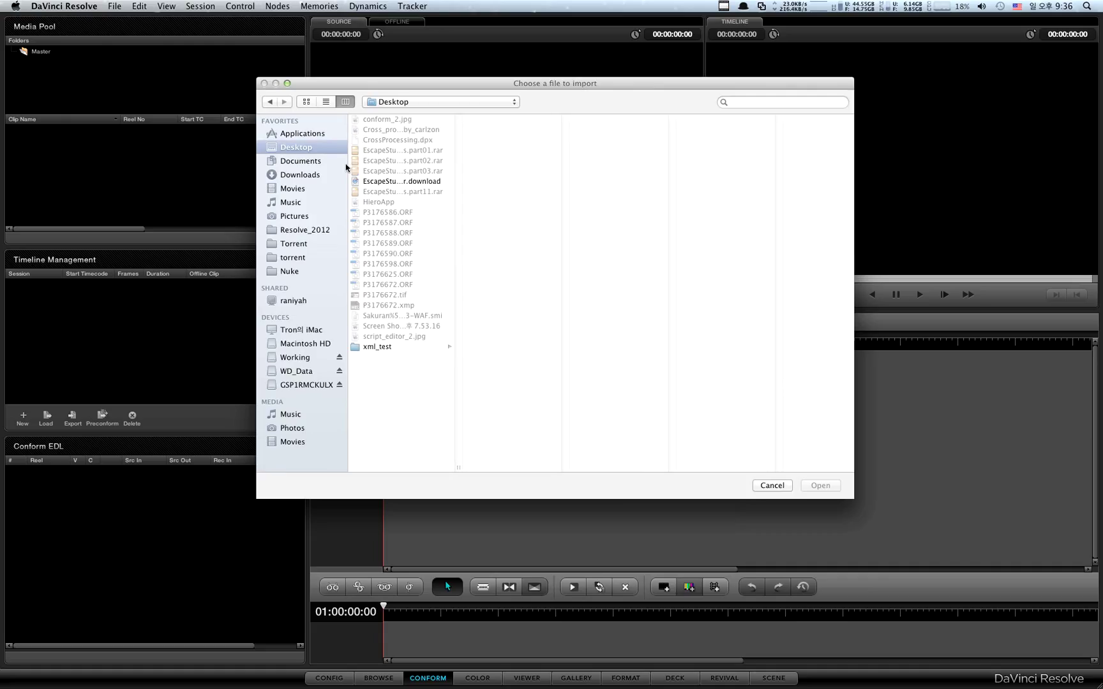
{"action": "left_click", "coordinate": [396, 347]}
{"action": "left_click", "coordinate": [539, 130]}
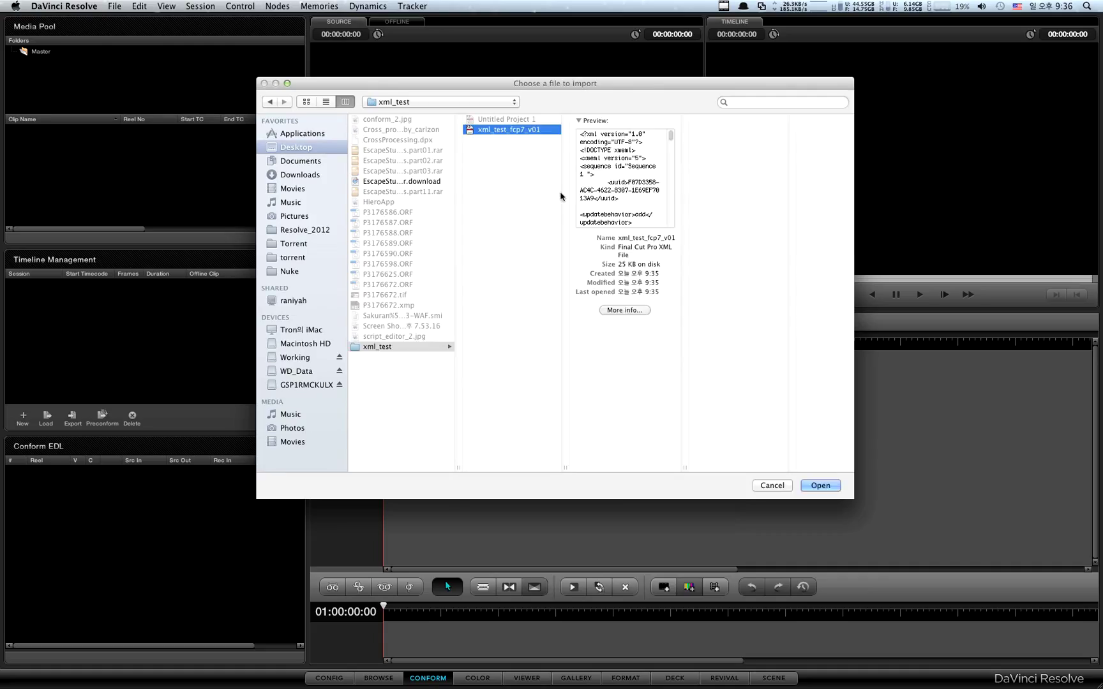
{"action": "left_click", "coordinate": [820, 485]}
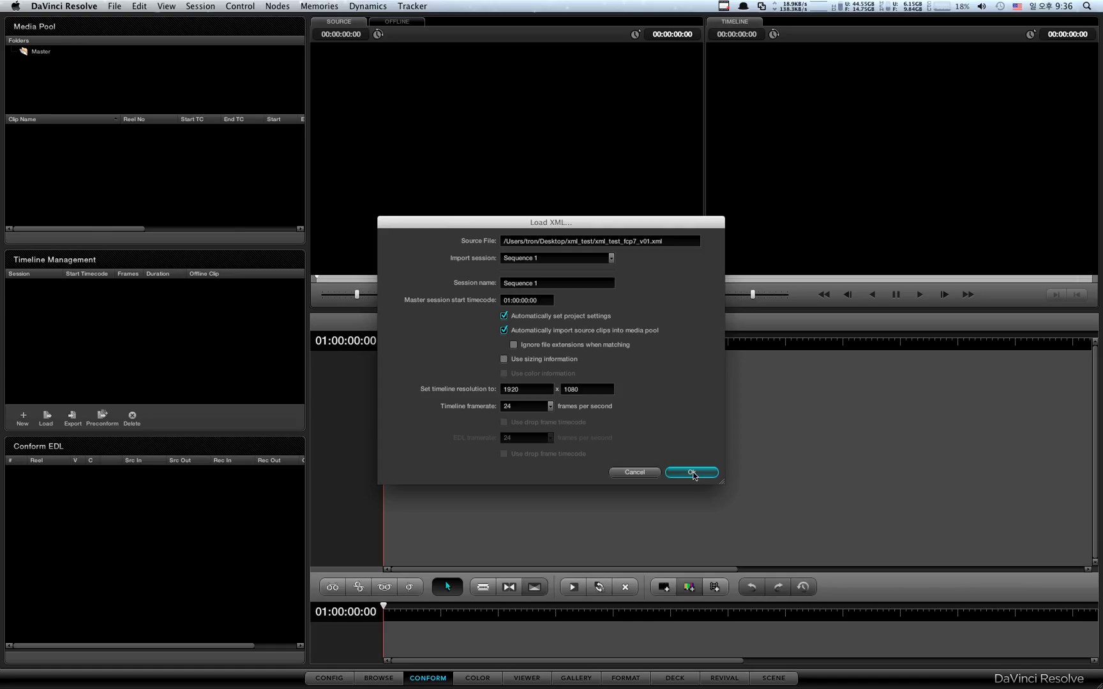
{"action": "left_click", "coordinate": [692, 473]}
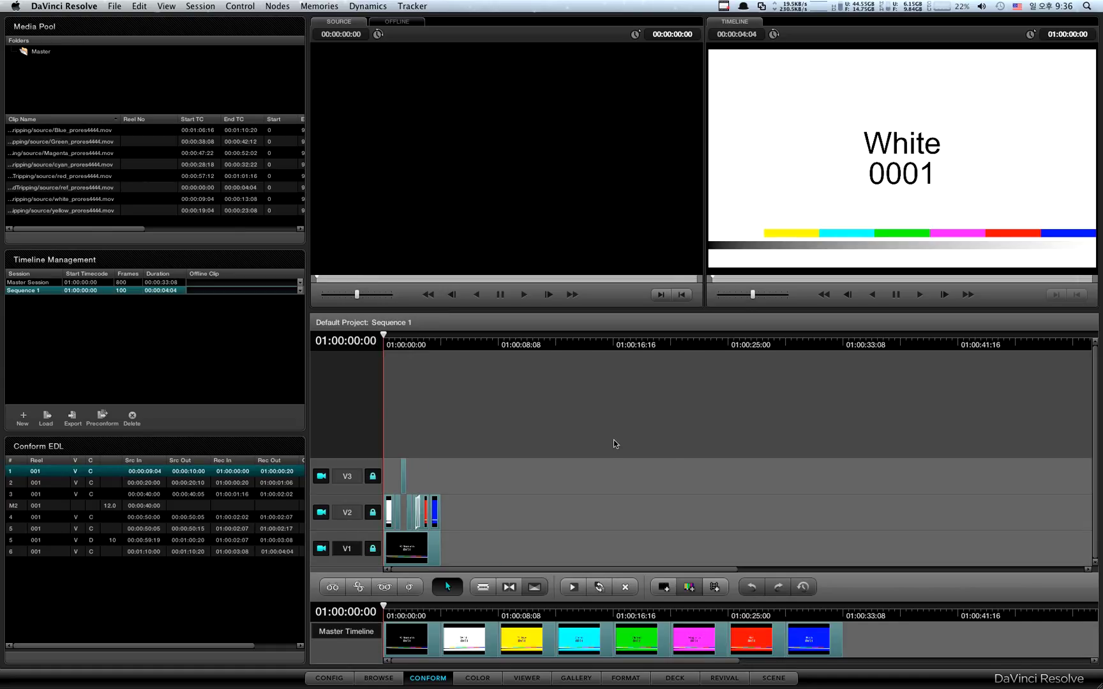
{"action": "scroll", "coordinate": [613, 444], "scroll_direction": "up", "scroll_amount": 2}
{"action": "scroll", "coordinate": [612, 443], "scroll_direction": "up", "scroll_amount": 1}
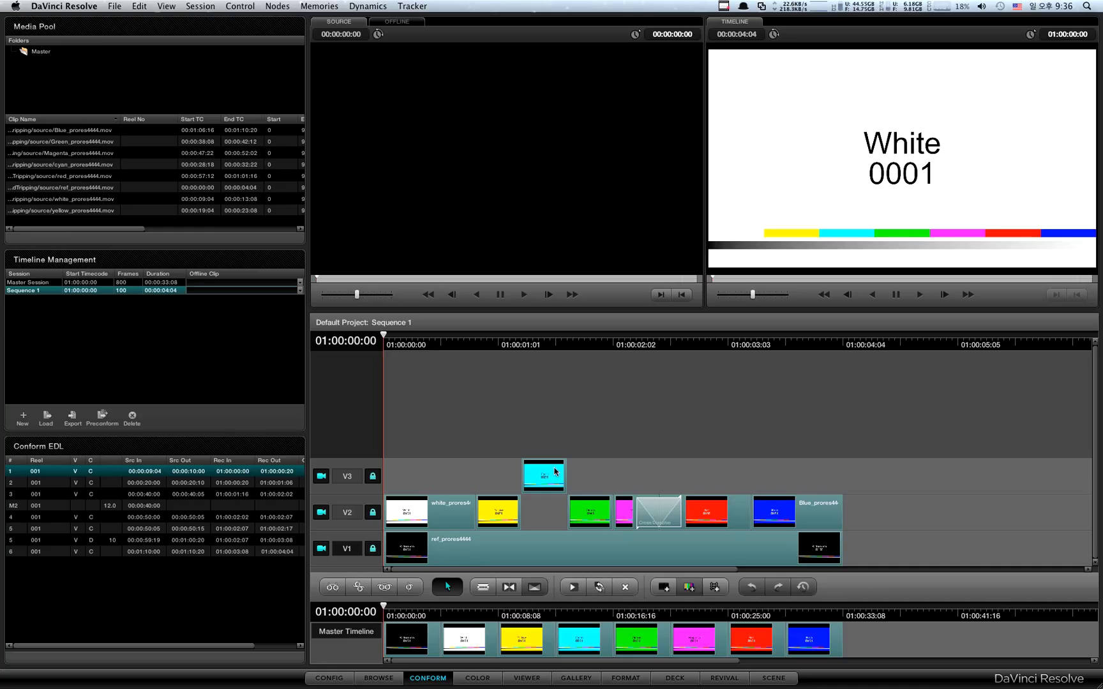
{"action": "left_click_drag", "start_coordinate": [584, 346], "coordinate": [572, 346]}
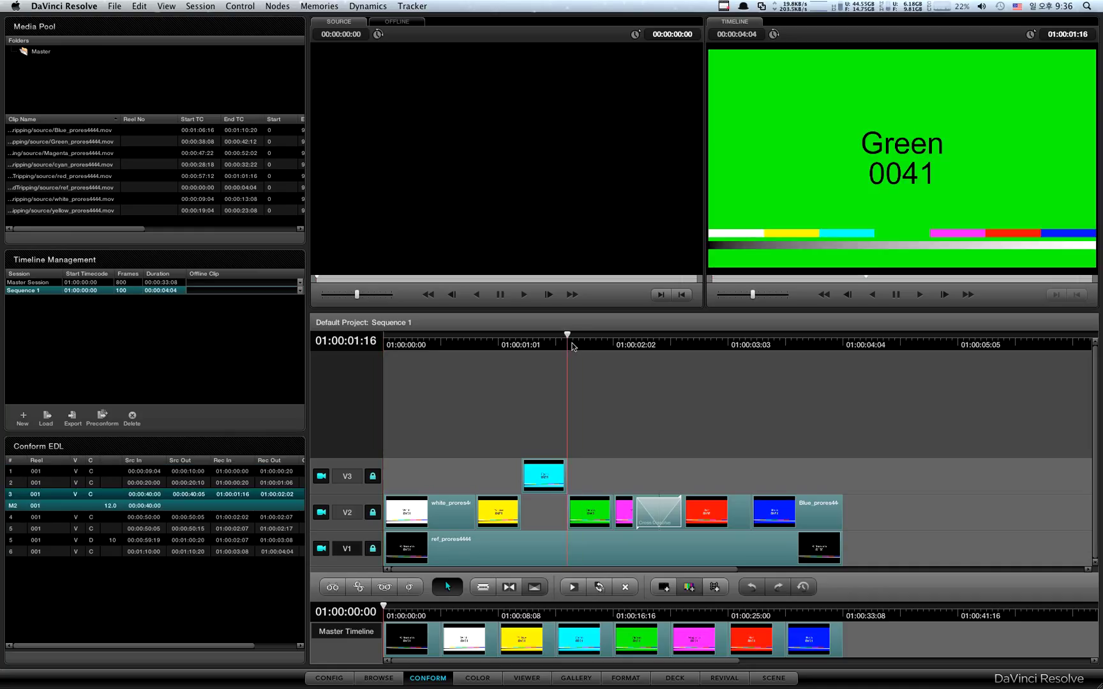
{"action": "key", "text": "Right"}
{"action": "key", "text": "Right"}
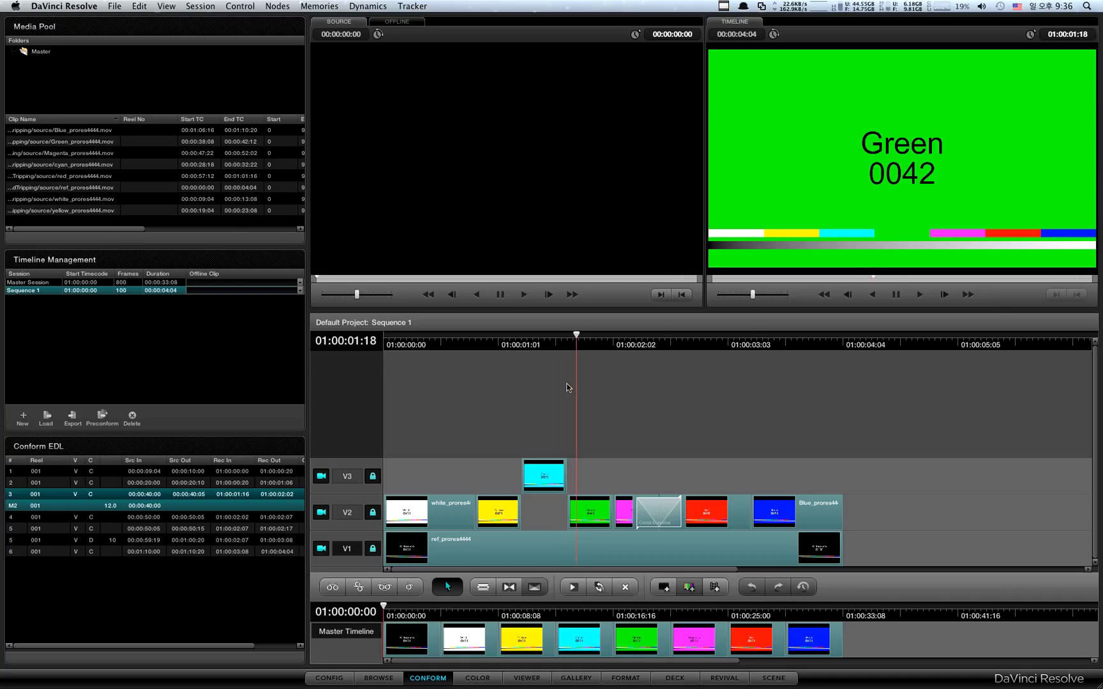
{"action": "key", "text": "Right"}
{"action": "key", "text": "Right"}
{"action": "key", "text": "Right"}
{"action": "key", "text": "Right"}
{"action": "key", "text": "Right"}
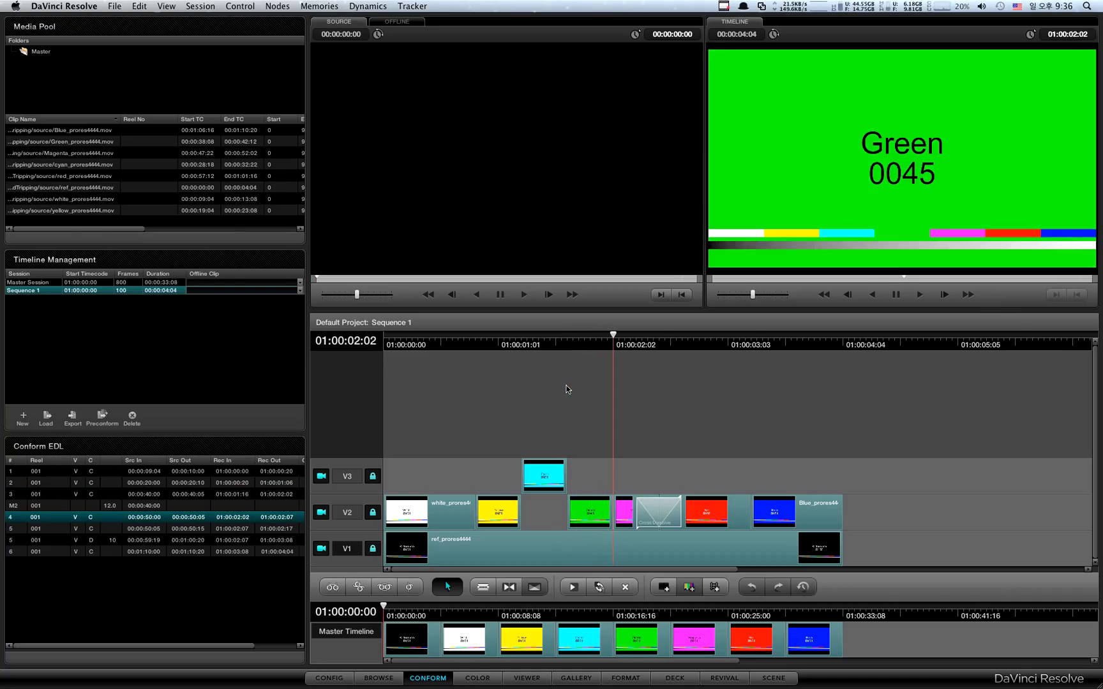
{"action": "key", "text": "Left"}
{"action": "key", "text": "Left"}
{"action": "key", "text": "Left"}
{"action": "key", "text": "Left"}
{"action": "key", "text": "Left"}
{"action": "key", "text": "Left"}
{"action": "key", "text": "Left"}
{"action": "key", "text": "Left"}
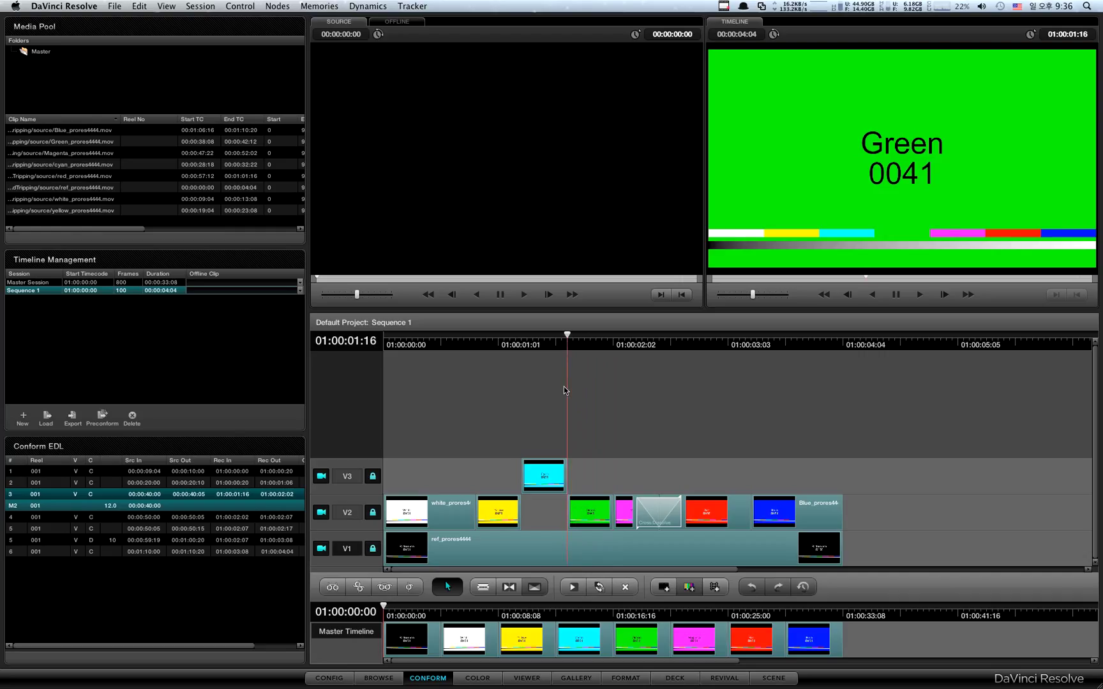
{"action": "key", "text": "Right"}
{"action": "key", "text": "Right"}
{"action": "key", "text": "Right"}
{"action": "key", "text": "Right"}
{"action": "key", "text": "Right"}
{"action": "key", "text": "Right"}
{"action": "key", "text": "Right"}
{"action": "key", "text": "Right"}
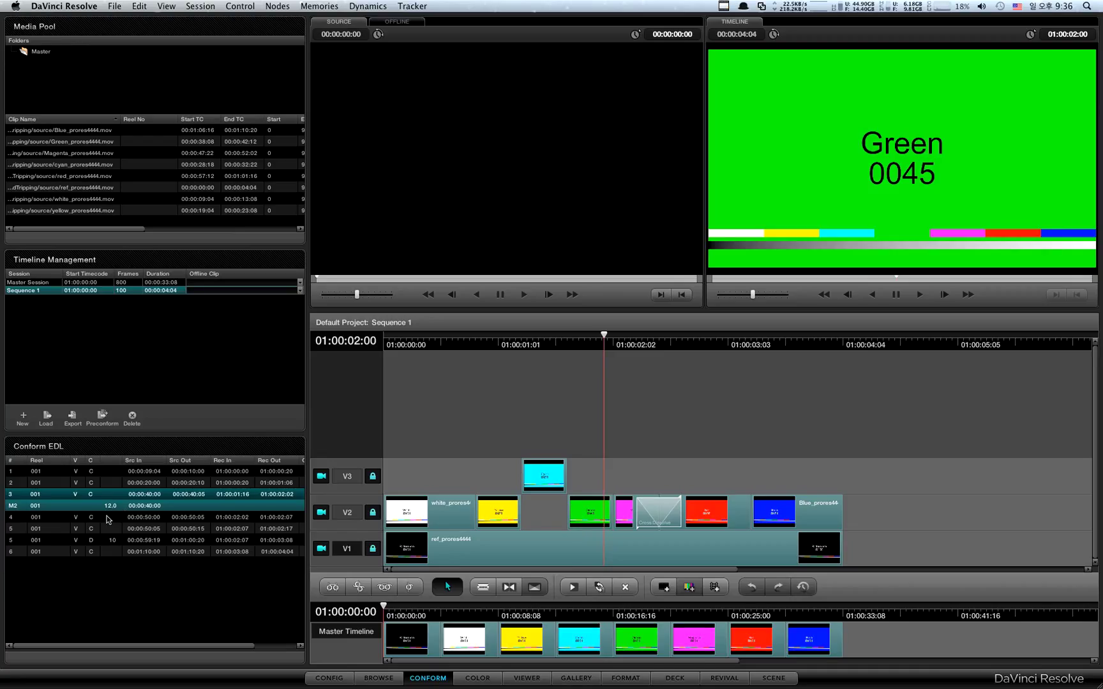
{"action": "left_click", "coordinate": [107, 544]}
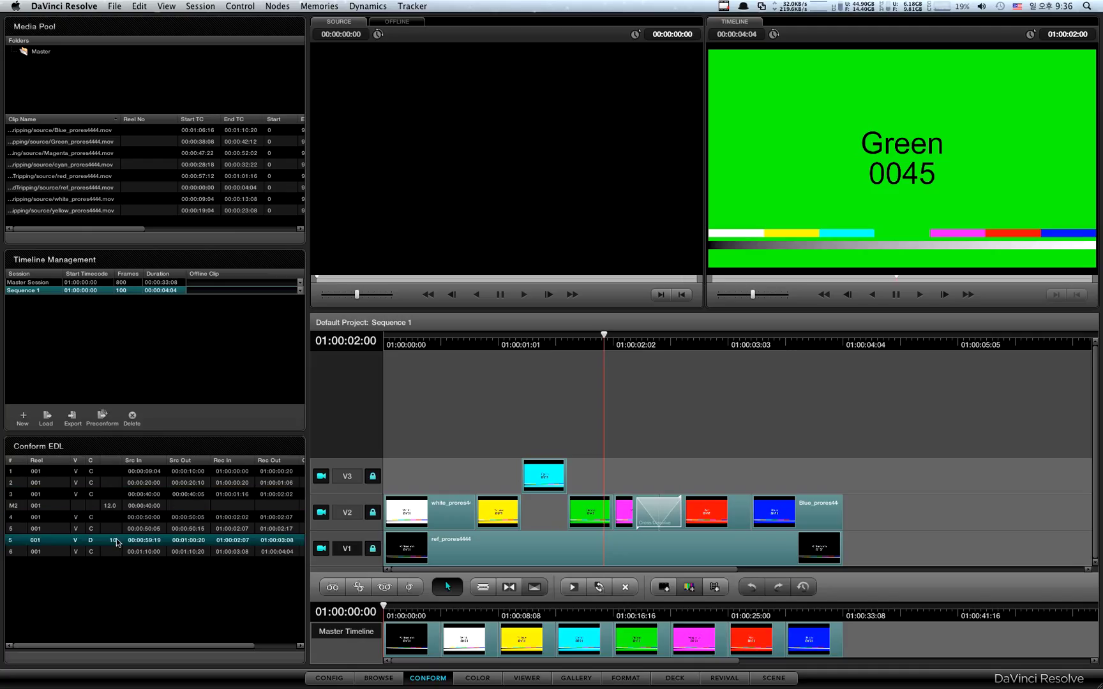
{"action": "left_click_drag", "start_coordinate": [641, 345], "coordinate": [641, 345]}
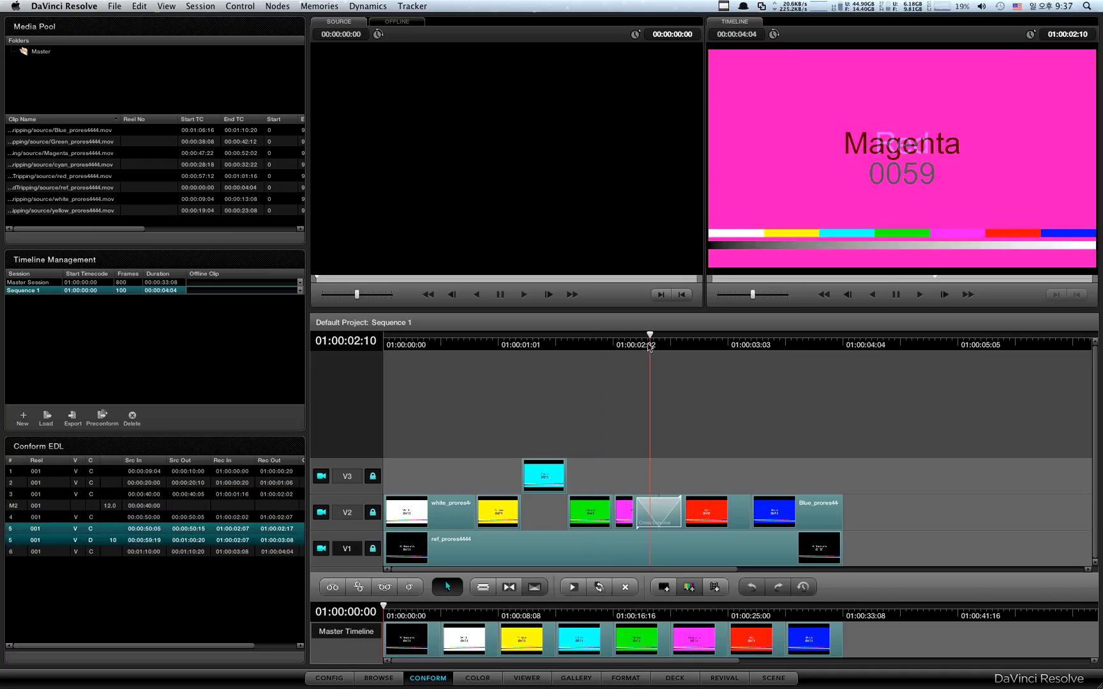
{"action": "key", "text": "space"}
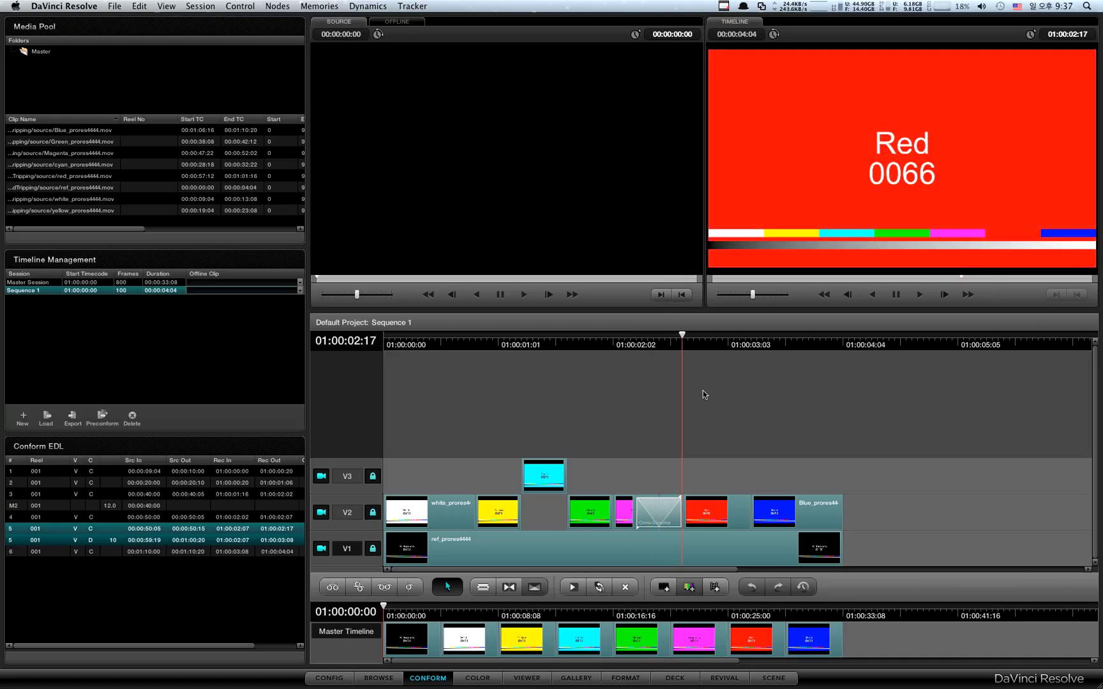
{"action": "left_click_drag", "start_coordinate": [682, 344], "coordinate": [332, 355]}
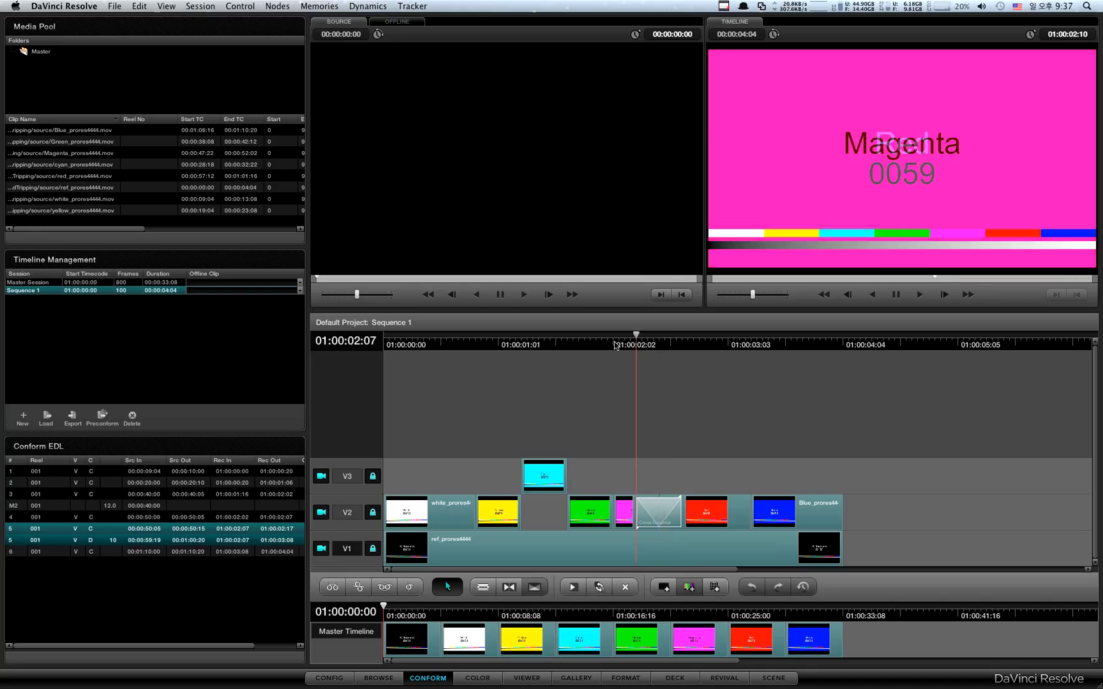
Export the Sequence 1 session in FCP X XML 1.0 format as Sequence 1 (Resolve).fcpxml into xml_test
{"action": "left_click", "coordinate": [73, 418]}
{"action": "left_click", "coordinate": [522, 481]}
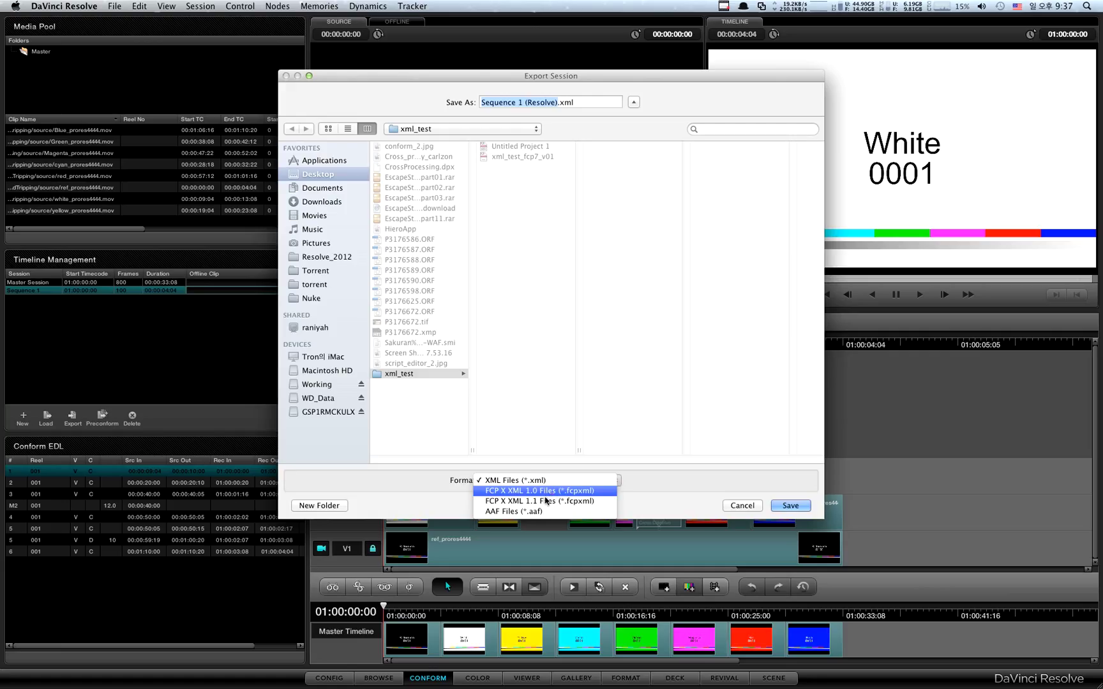
{"action": "left_click", "coordinate": [552, 495]}
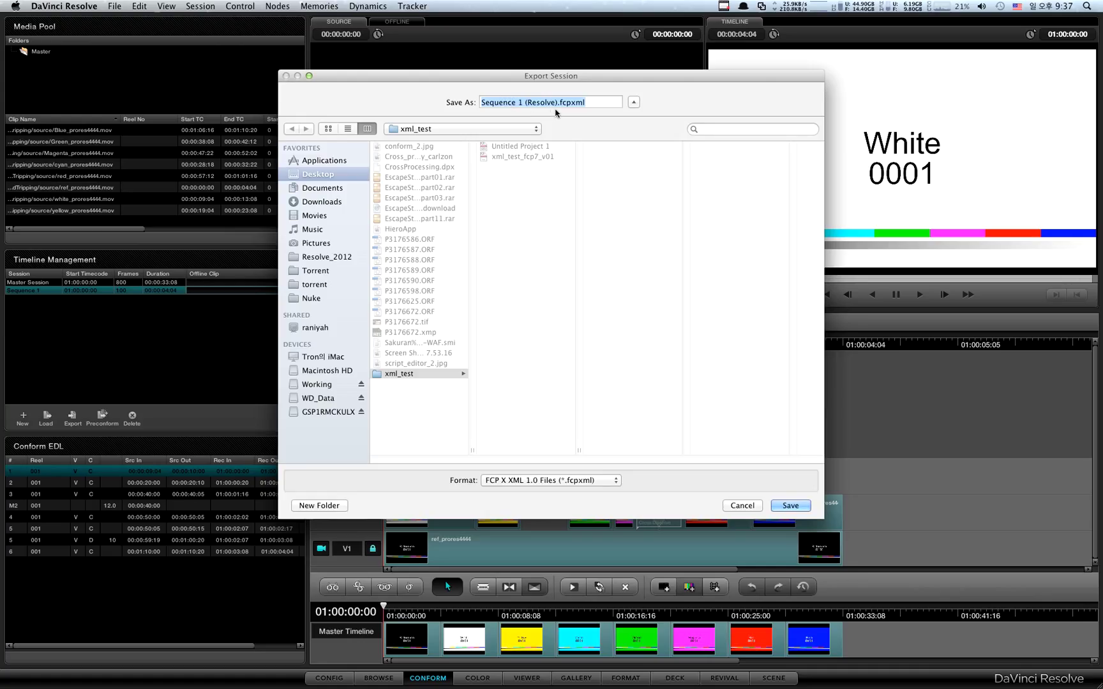
{"action": "left_click", "coordinate": [791, 506]}
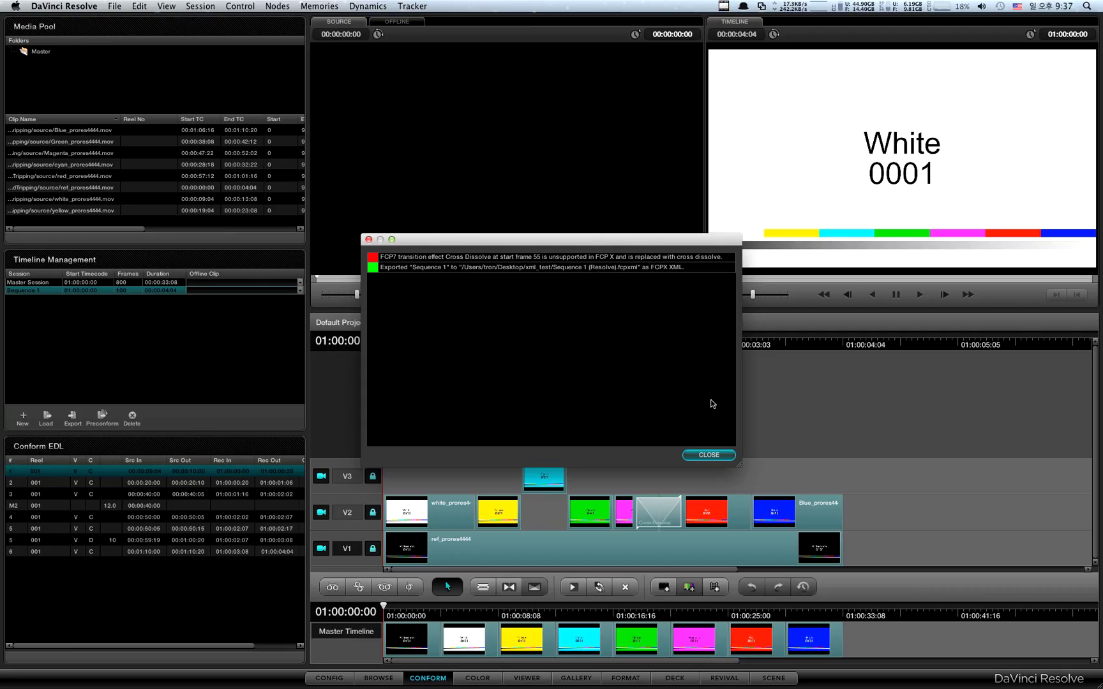
Close the export report, Cmd-Tab over to NukeX, and switch to another desktop space
{"action": "left_click", "coordinate": [709, 455]}
{"action": "left_click_drag", "start_coordinate": [636, 345], "coordinate": [659, 345]}
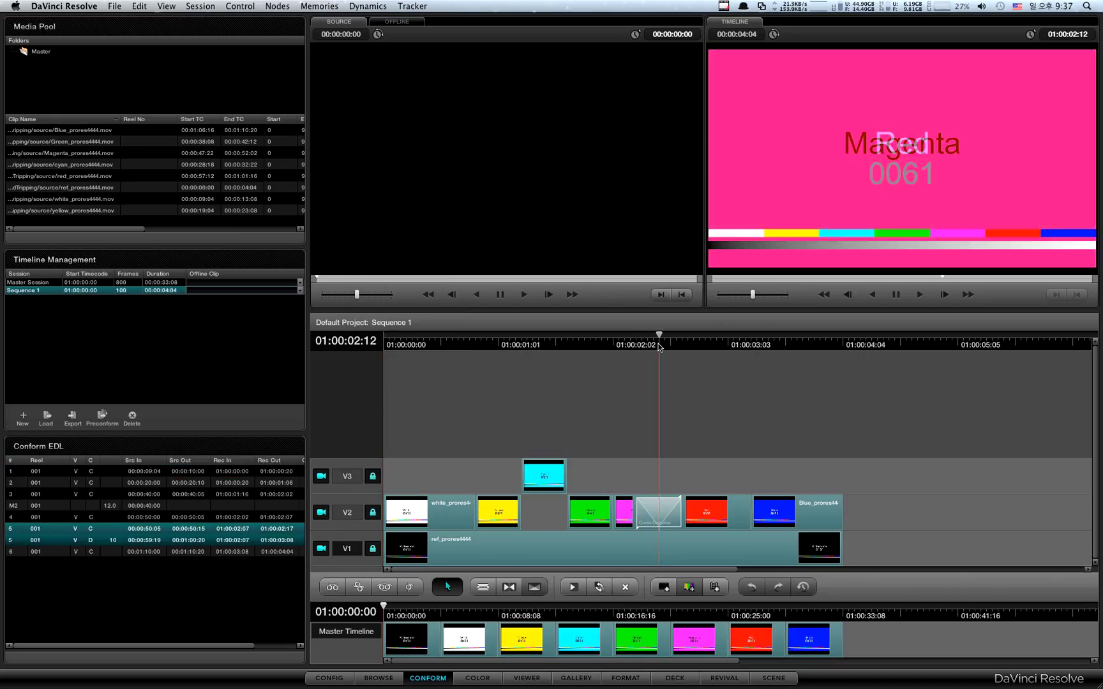
{"action": "key", "text": "super+Tab"}
{"action": "key", "text": "super+Tab"}
{"action": "key", "text": "super+Tab"}
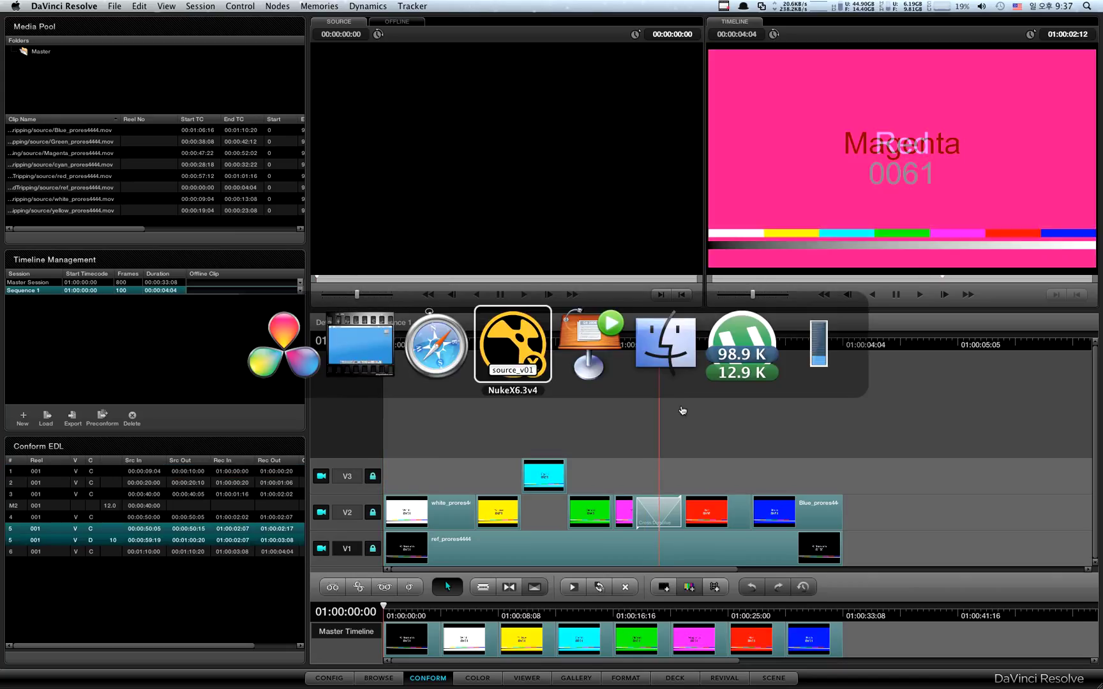
{"action": "key", "text": "super+Tab"}
{"action": "key", "text": "super+Tab"}
{"action": "key", "text": "super+Tab"}
{"action": "key", "text": "super+Tab"}
{"action": "key", "text": "super+Tab"}
{"action": "key", "text": "super+Tab"}
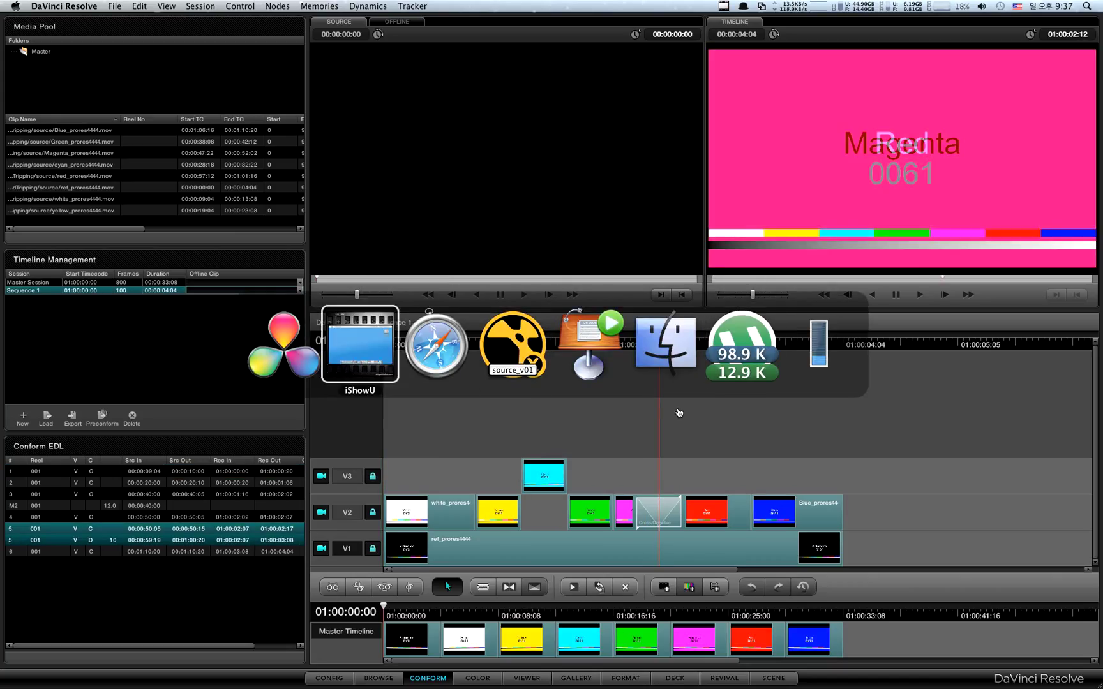
{"action": "key", "text": "super+Tab"}
{"action": "key", "text": "super+Tab"}
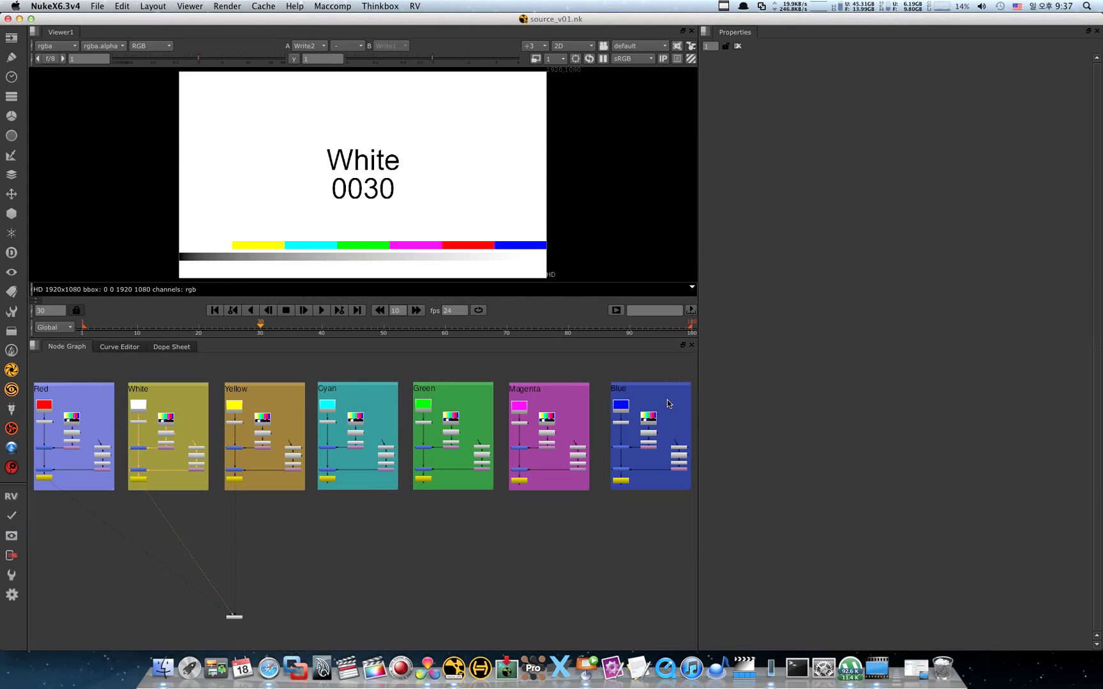
{"action": "key", "text": "super+Tab"}
{"action": "key", "text": "super+Tab"}
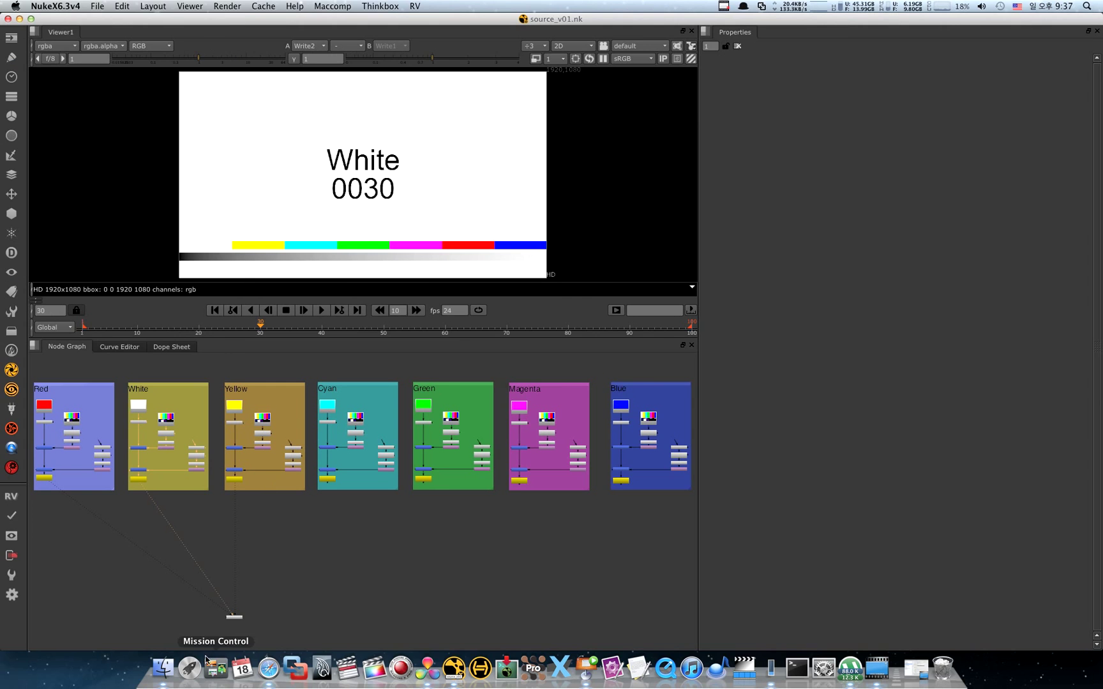
{"action": "left_click", "coordinate": [205, 659]}
Import Sequence 1 (Resolve).fcpxml from the xml_test folder using File > Import > XML
{"action": "left_click", "coordinate": [695, 57]}
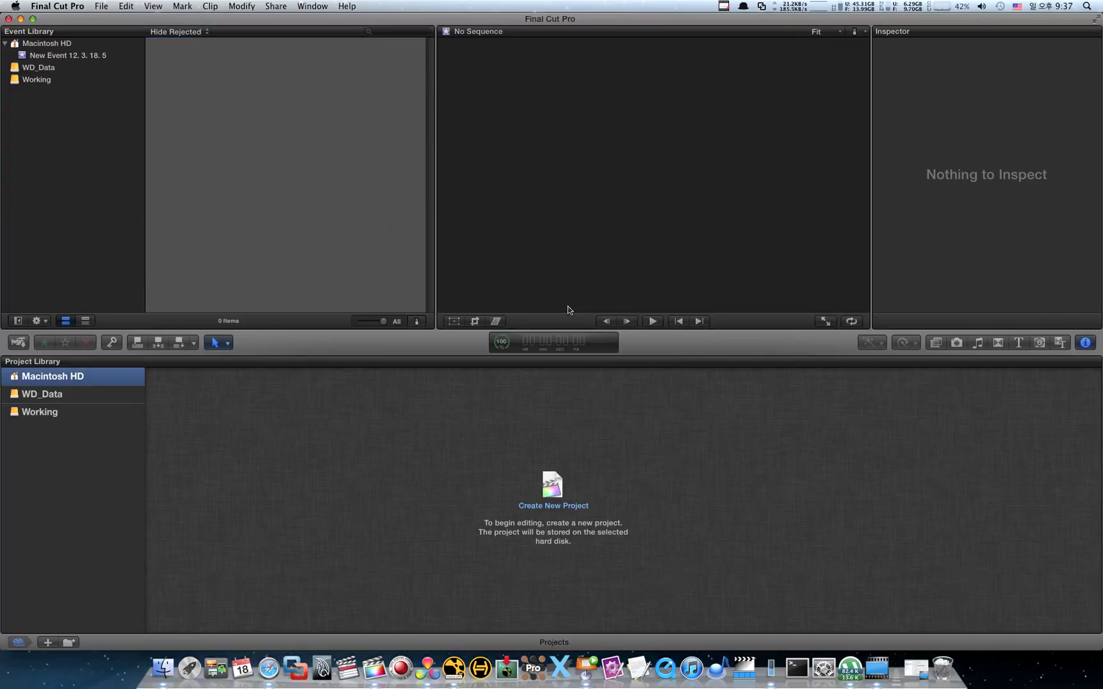
{"action": "left_click", "coordinate": [101, 6]}
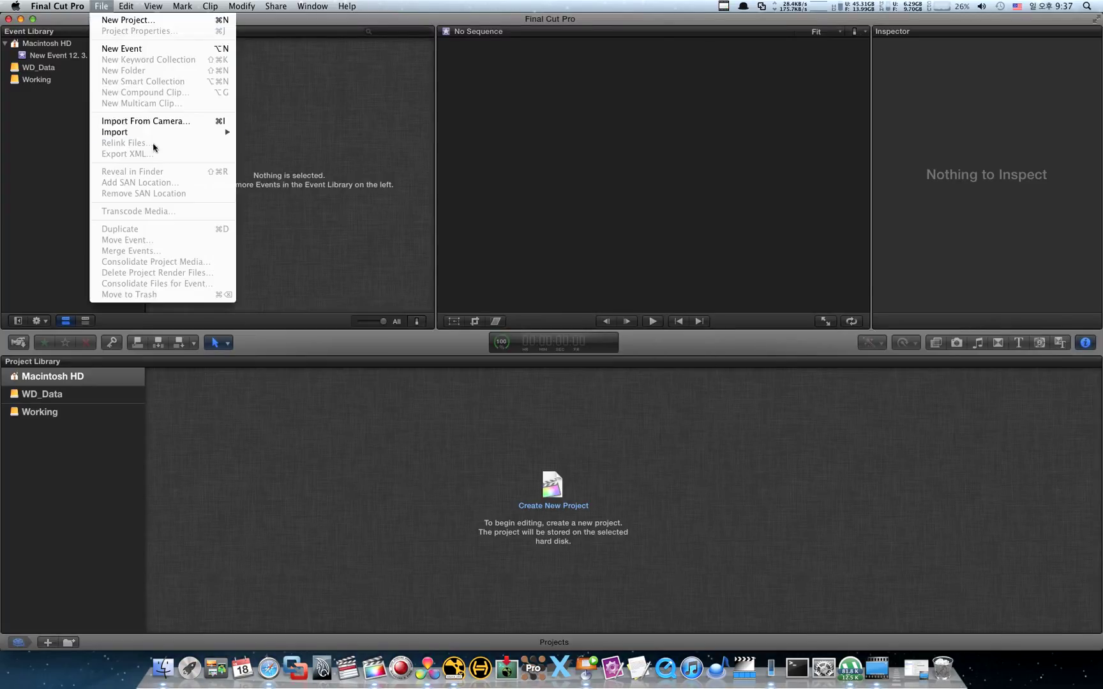
{"action": "mouse_move", "coordinate": [159, 134]}
{"action": "left_click", "coordinate": [309, 176]}
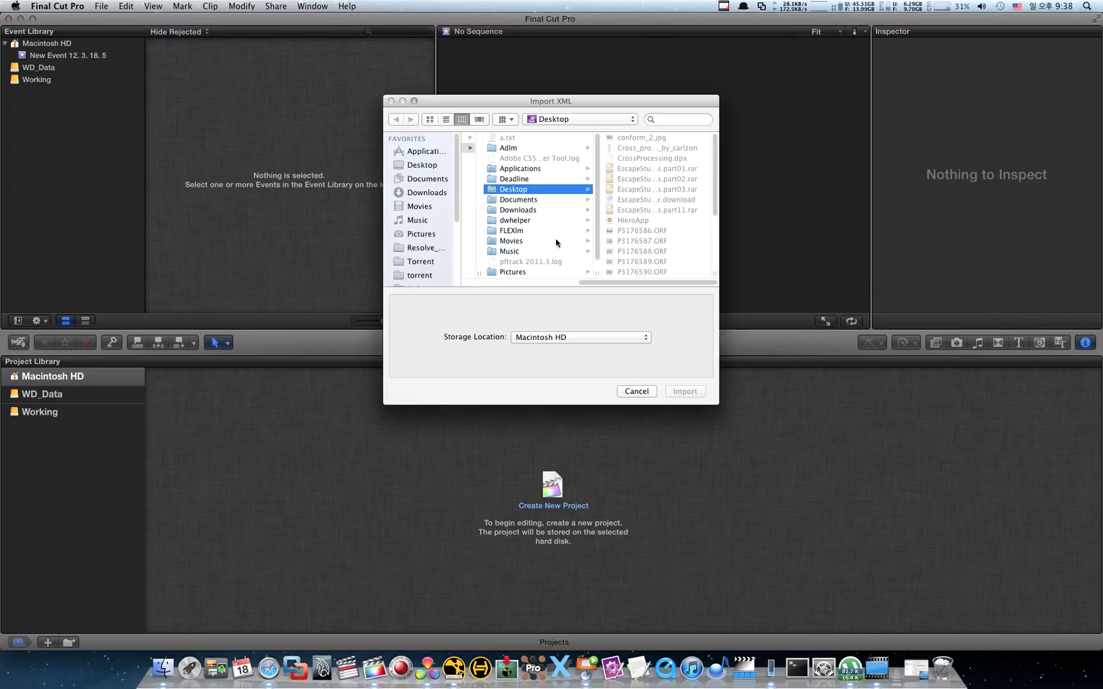
{"action": "scroll", "coordinate": [658, 243], "scroll_direction": "down", "scroll_amount": 5}
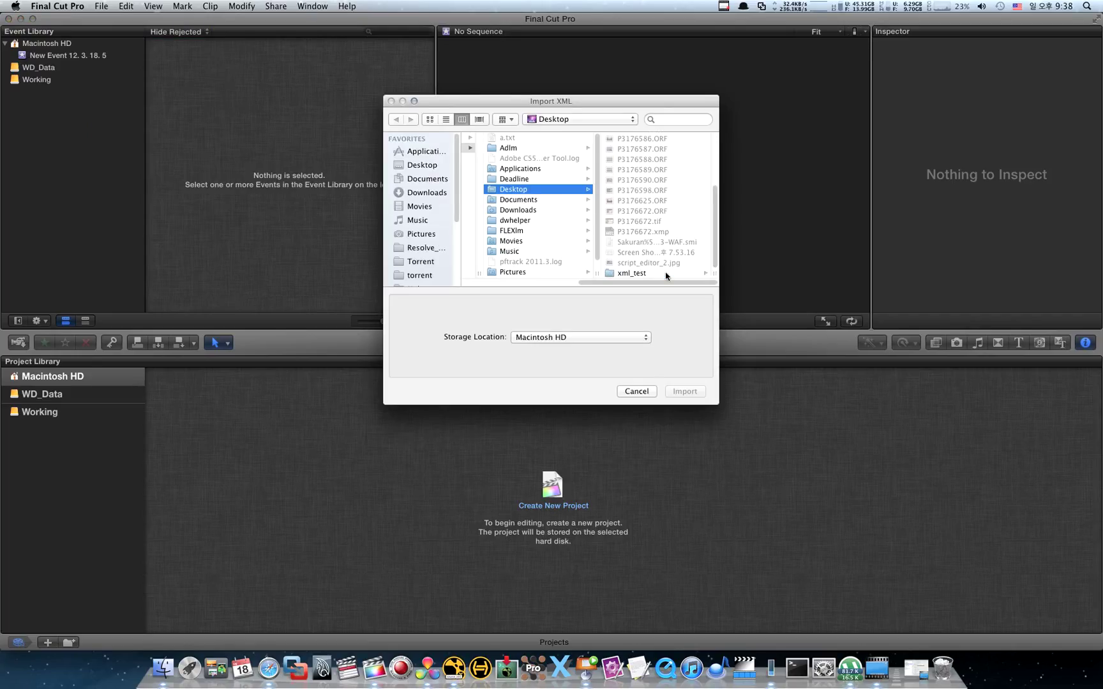
{"action": "left_click", "coordinate": [663, 273]}
{"action": "left_click", "coordinate": [664, 140]}
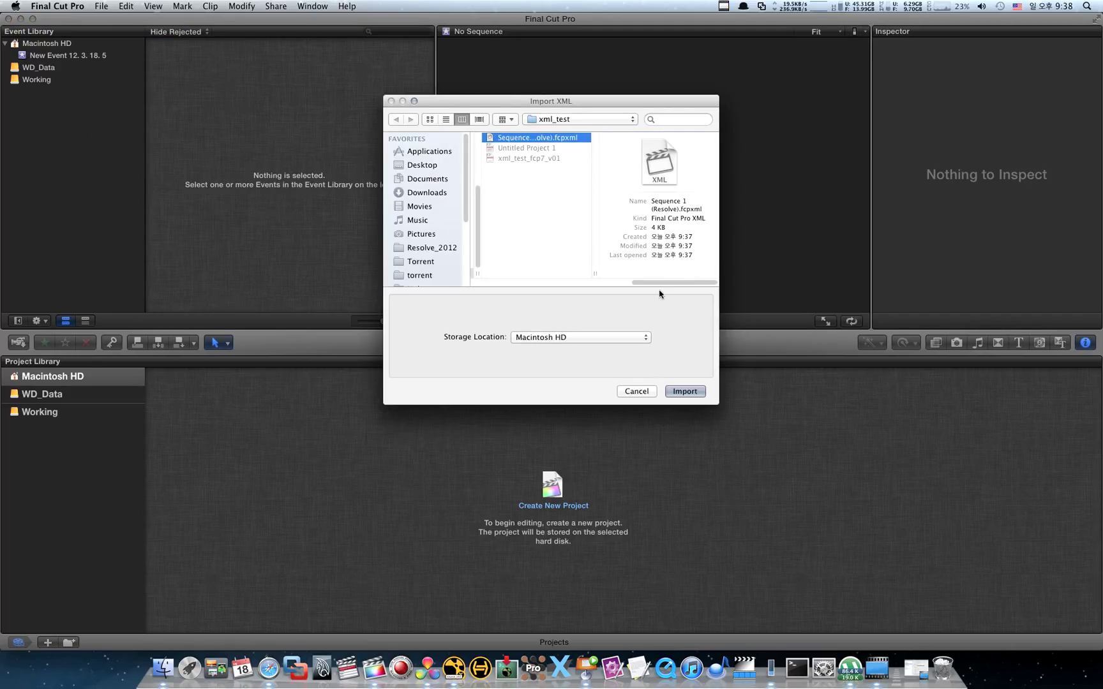
{"action": "left_click", "coordinate": [682, 393]}
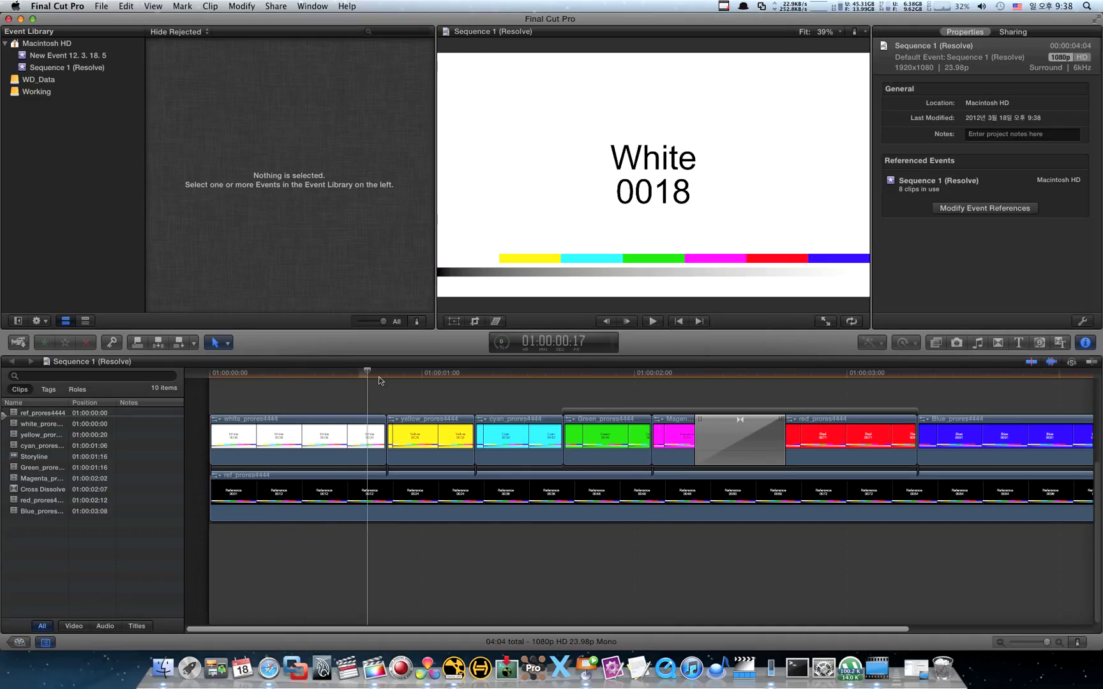
{"action": "left_click", "coordinate": [585, 405]}
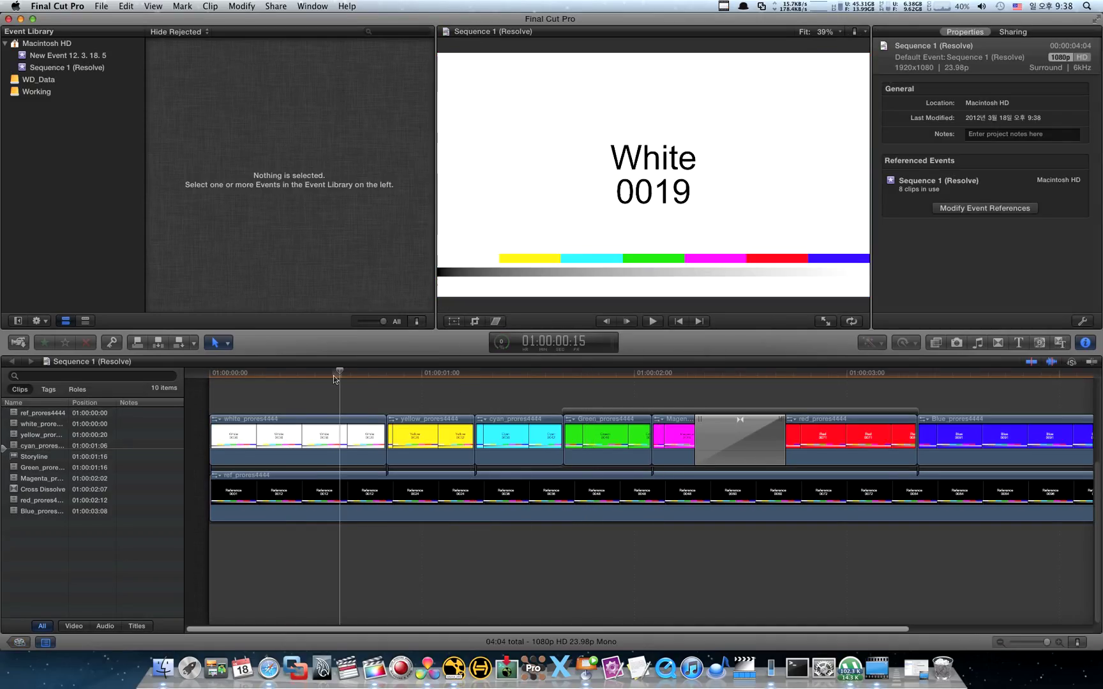
{"action": "left_click", "coordinate": [381, 376]}
{"action": "key", "text": "Down"}
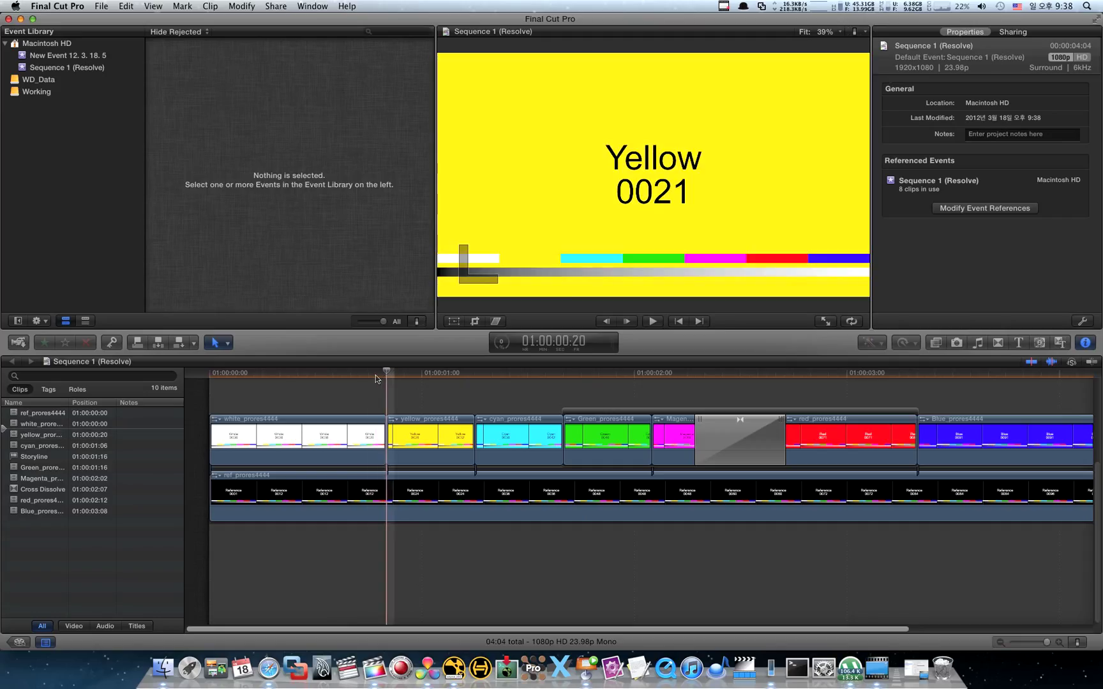
{"action": "key", "text": "Down"}
{"action": "key", "text": "Down"}
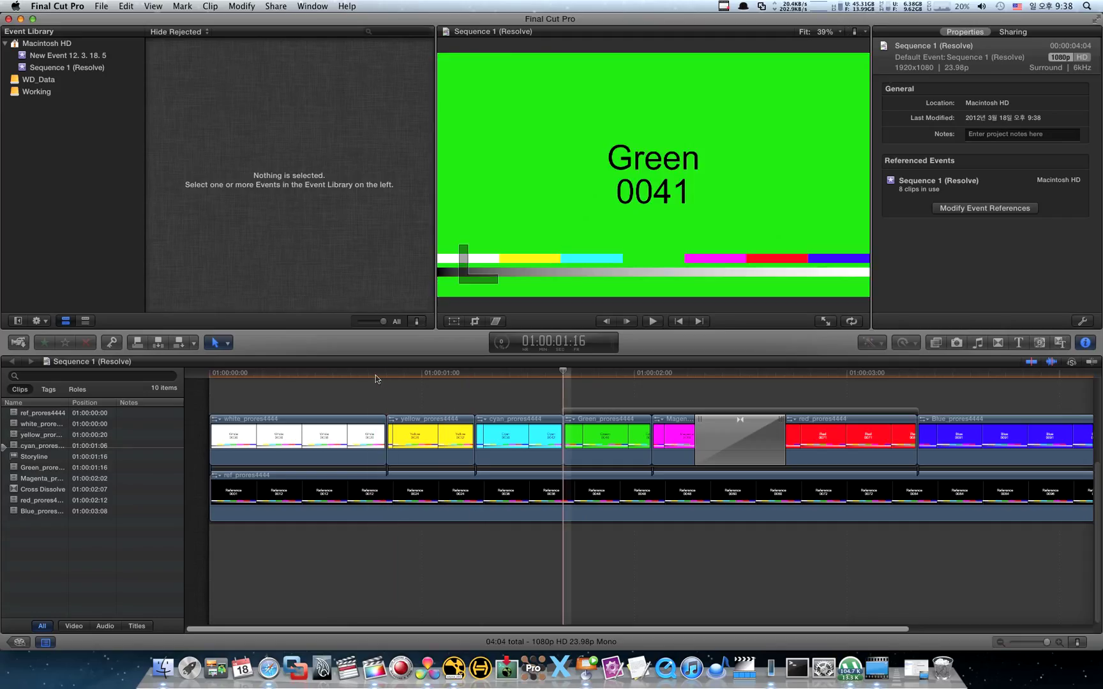
{"action": "key", "text": "Down"}
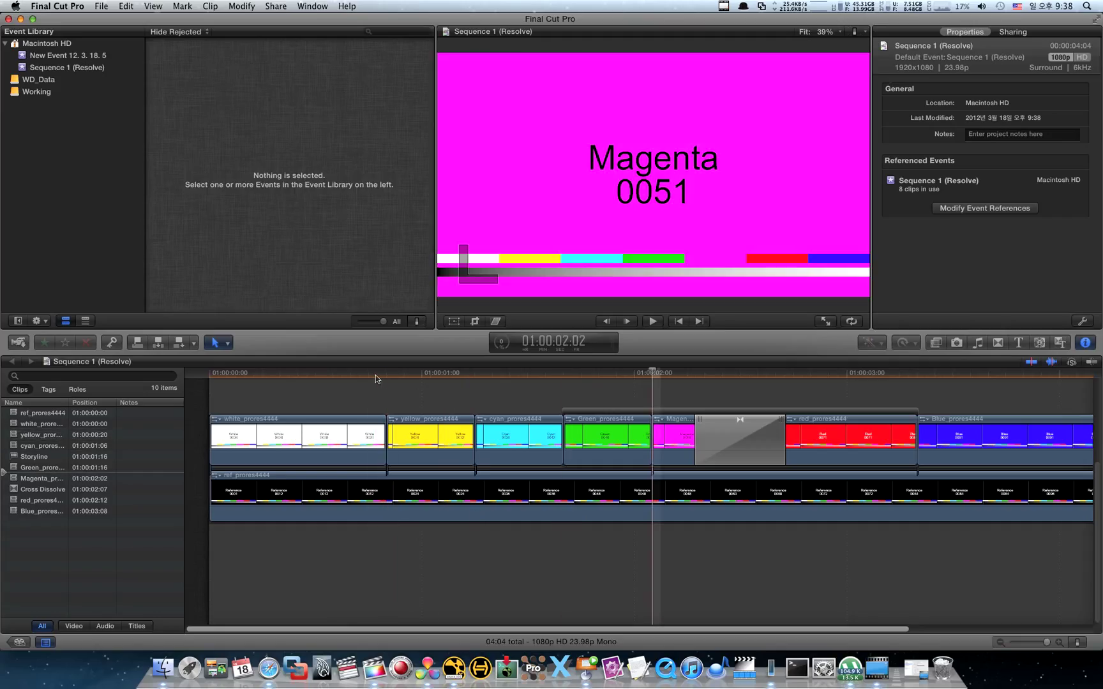
{"action": "key", "text": "Down"}
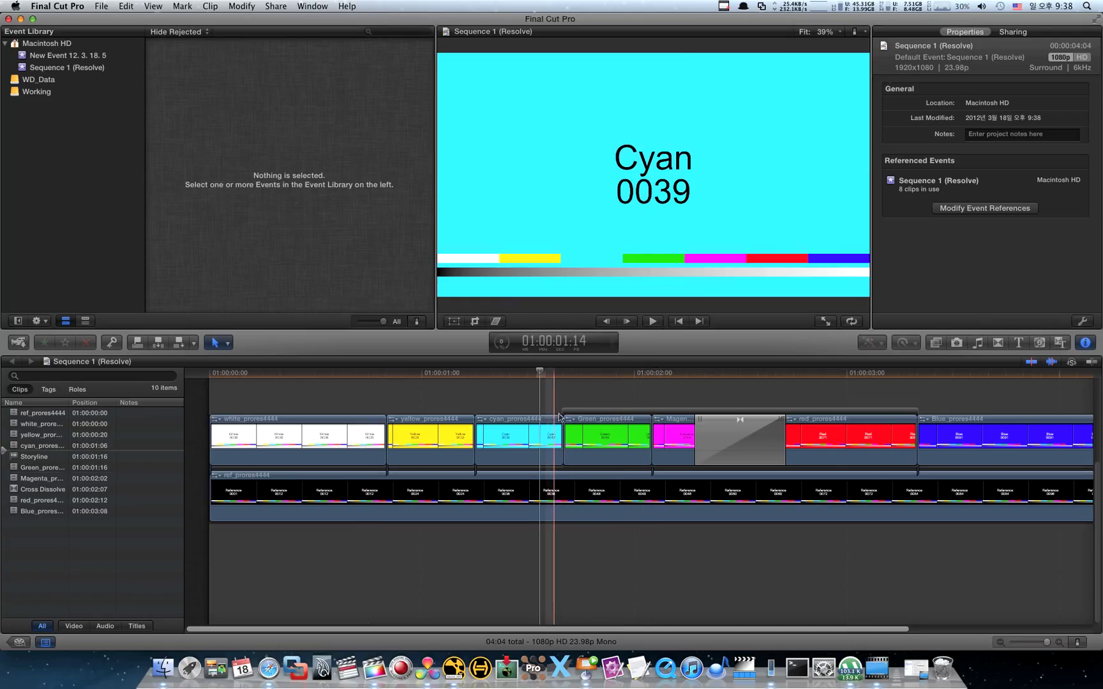
{"action": "key", "text": "Right"}
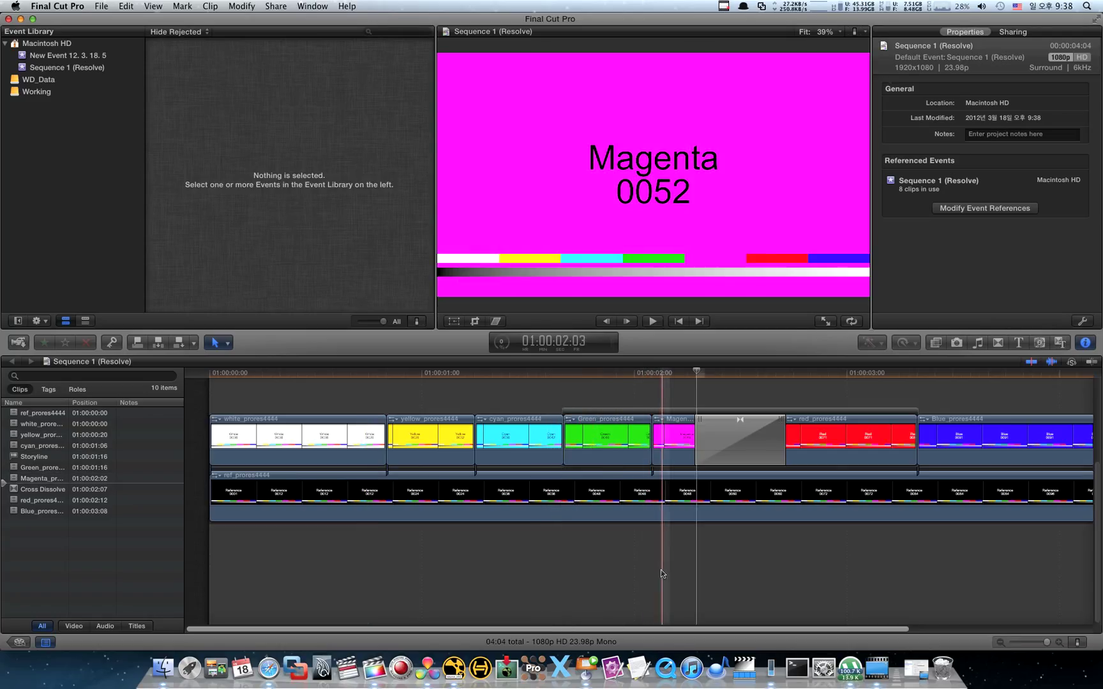
{"action": "left_click_drag", "start_coordinate": [563, 376], "coordinate": [692, 391]}
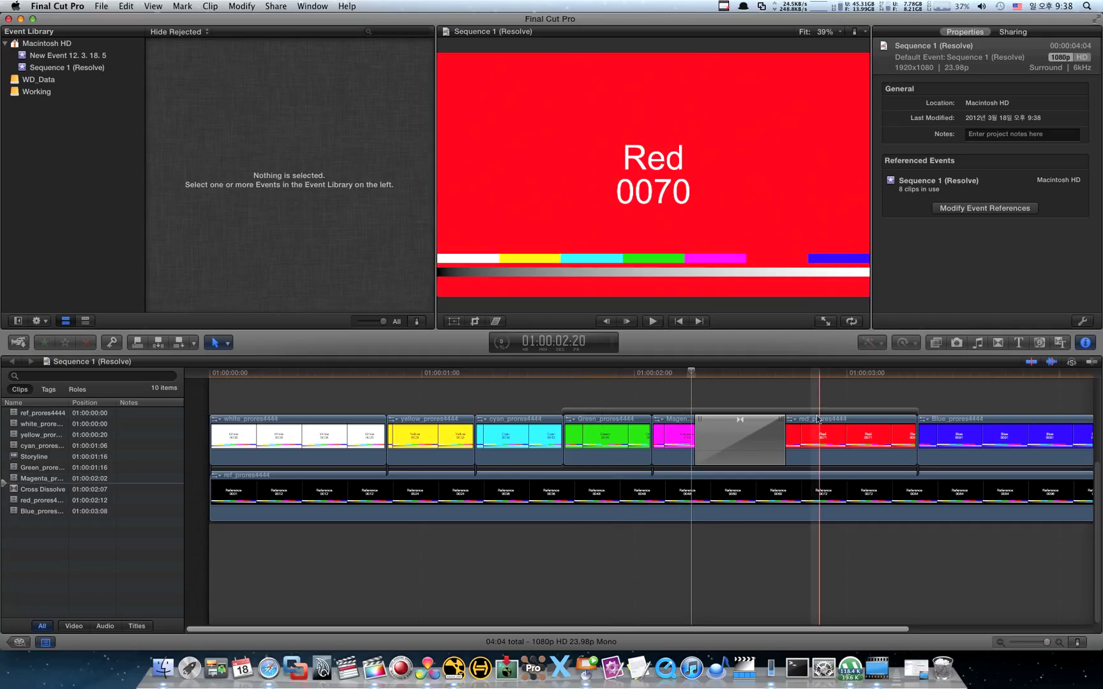
{"action": "mouse_move", "coordinate": [691, 392]}
{"action": "left_mouse_down"}
{"action": "mouse_move", "coordinate": [750, 390]}
{"action": "mouse_move", "coordinate": [741, 381]}
{"action": "left_mouse_up"}
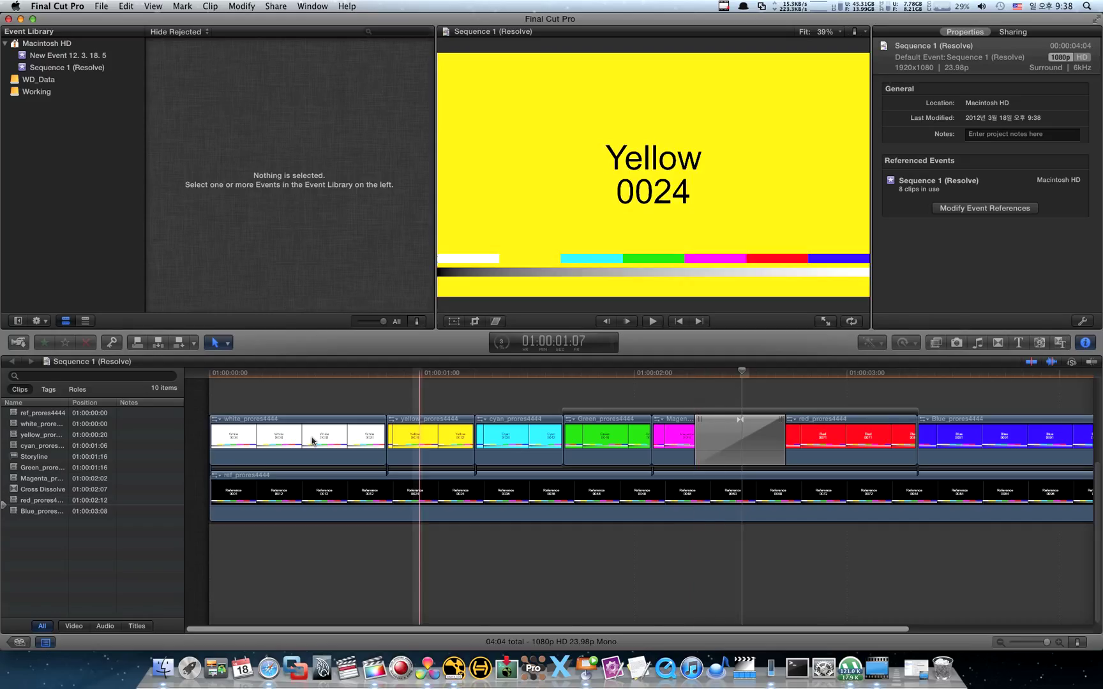
Inspect the Magenta, Green and storyline selections, then the red_prores4444 clip past the Magenta-to-Red dissolve
{"action": "left_click", "coordinate": [670, 434]}
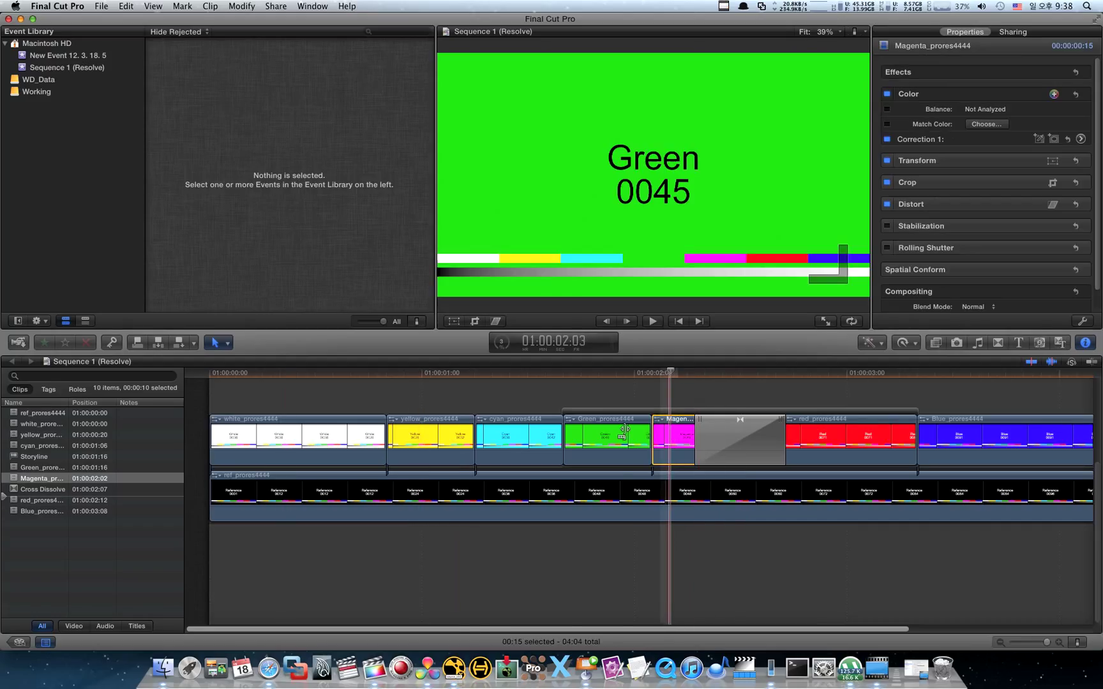
{"action": "left_click", "coordinate": [629, 434]}
{"action": "left_click", "coordinate": [633, 411]}
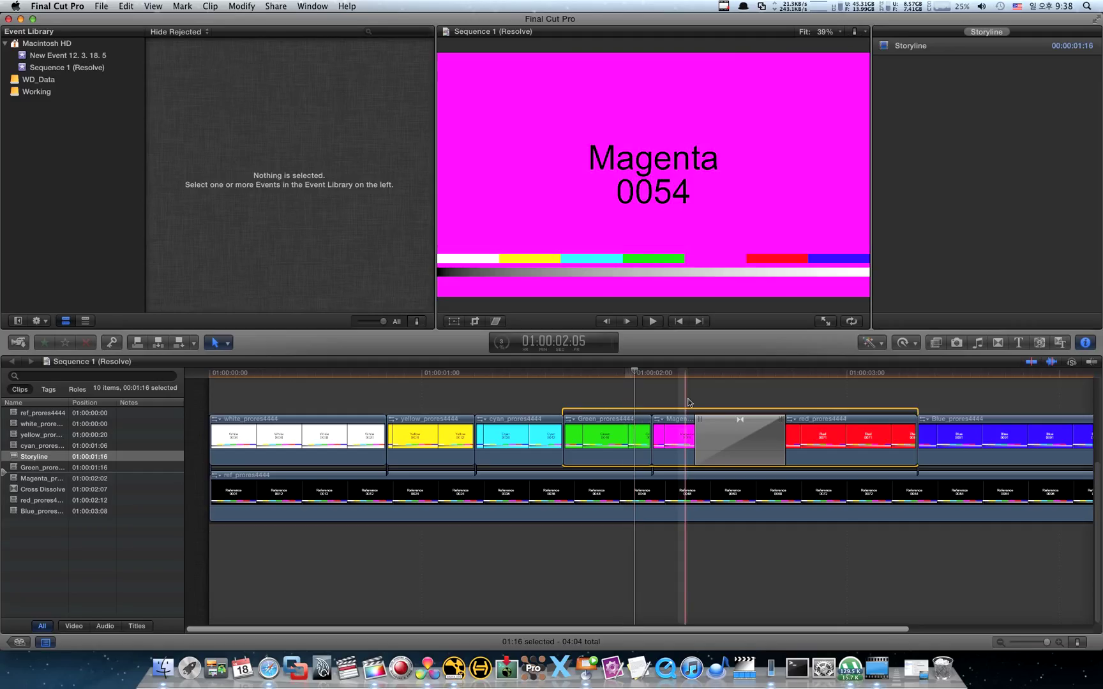
{"action": "left_click", "coordinate": [773, 386]}
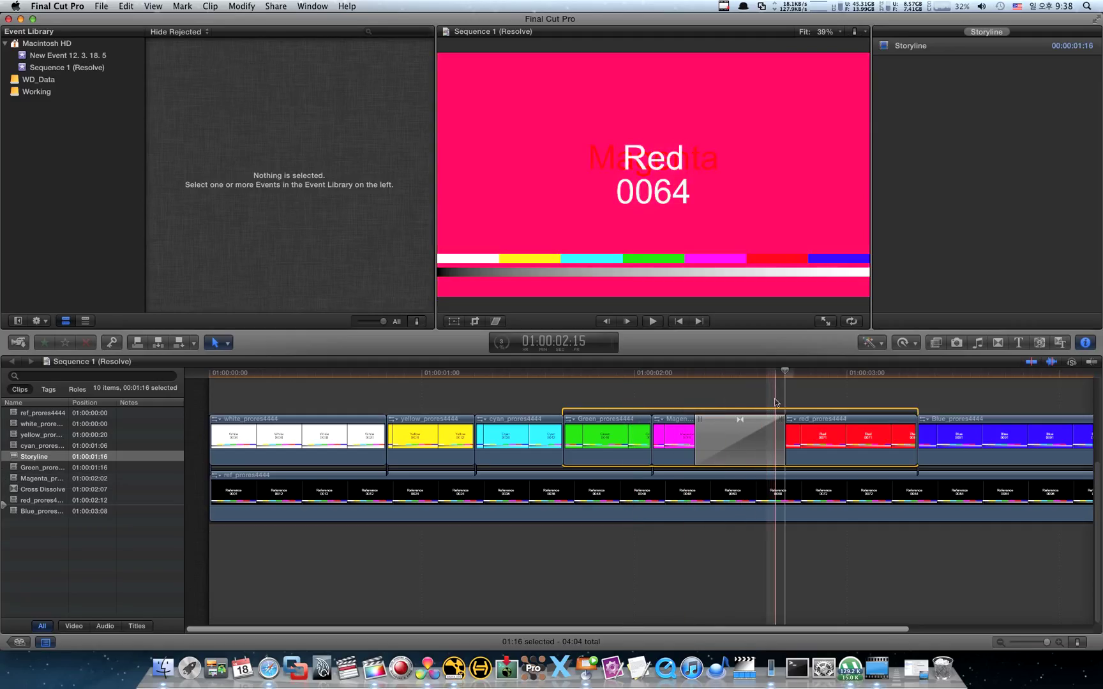
{"action": "left_click", "coordinate": [785, 392]}
{"action": "left_click", "coordinate": [806, 436]}
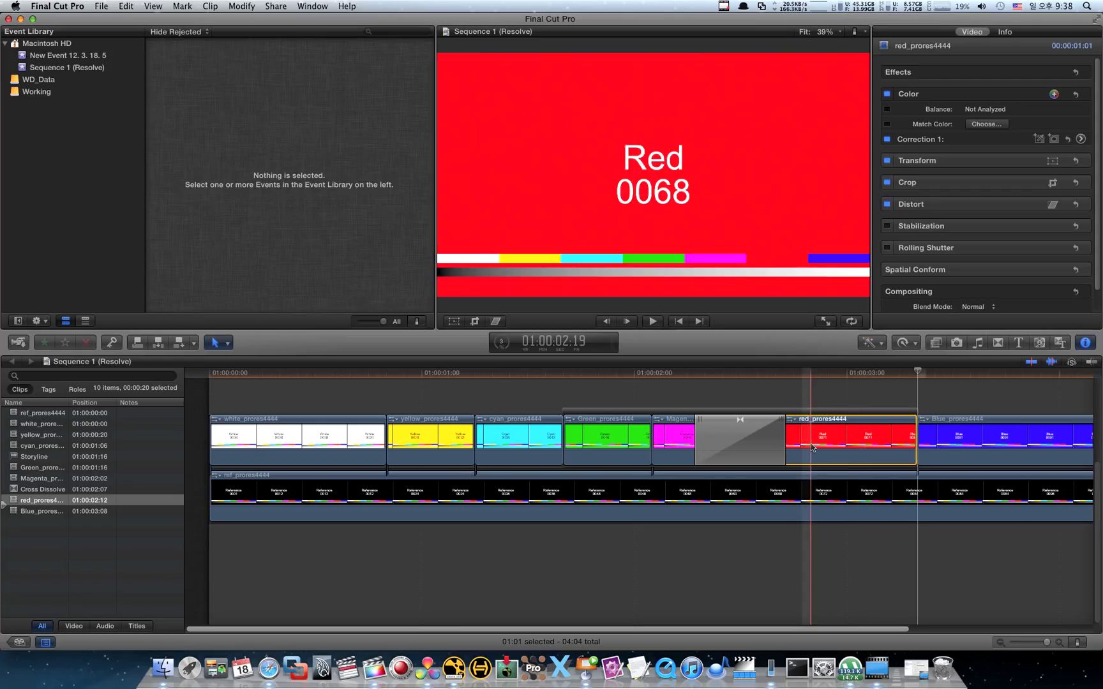
{"action": "mouse_move", "coordinate": [918, 370]}
{"action": "left_mouse_down"}
{"action": "mouse_move", "coordinate": [887, 373]}
{"action": "mouse_move", "coordinate": [932, 381]}
{"action": "mouse_move", "coordinate": [893, 377]}
{"action": "left_mouse_up"}
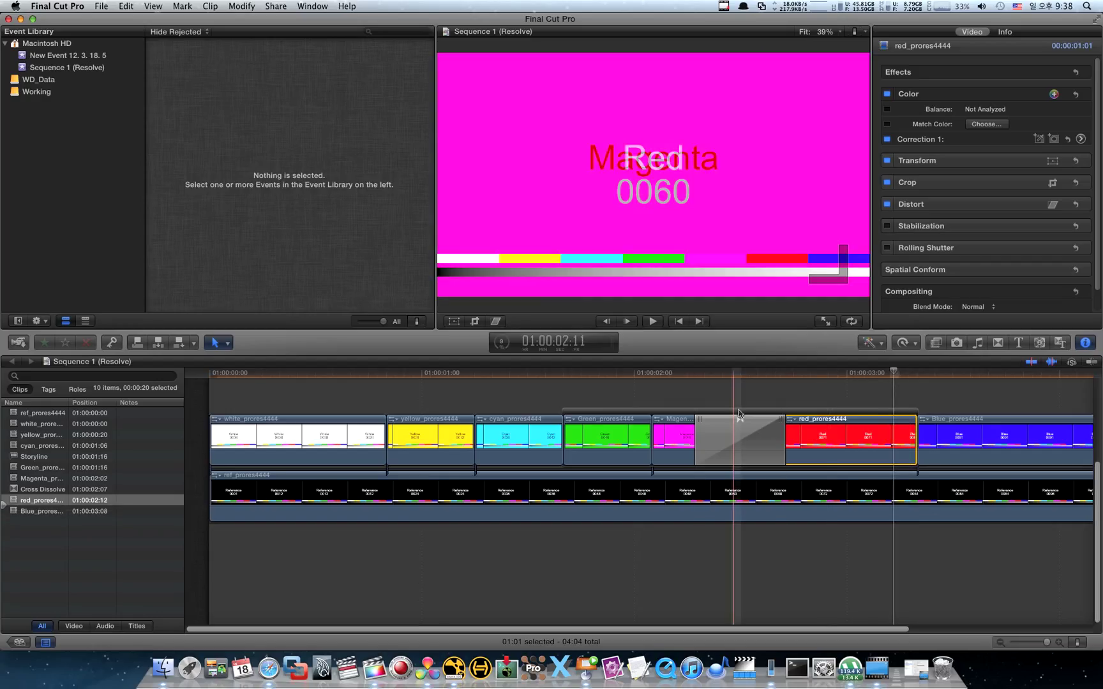
Zoom the timeline out to the full 04:04 sequence and scrub back from red to the yellow clip
{"action": "key", "text": "super+minus"}
{"action": "left_click", "coordinate": [509, 374]}
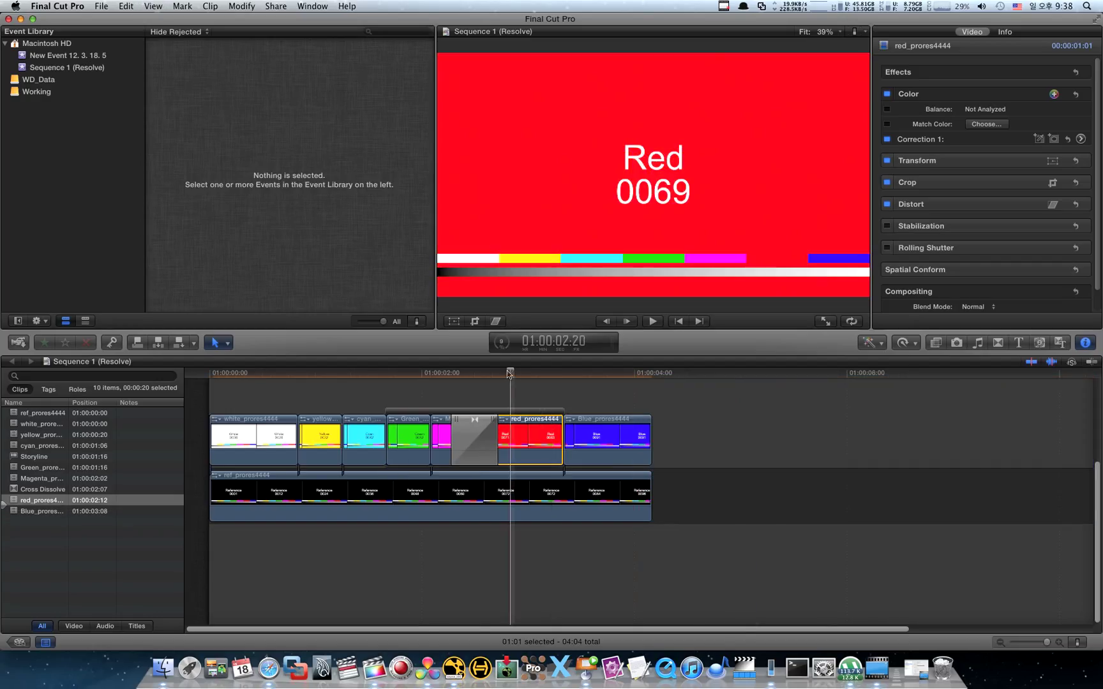
{"action": "left_click_drag", "start_coordinate": [509, 374], "coordinate": [227, 383]}
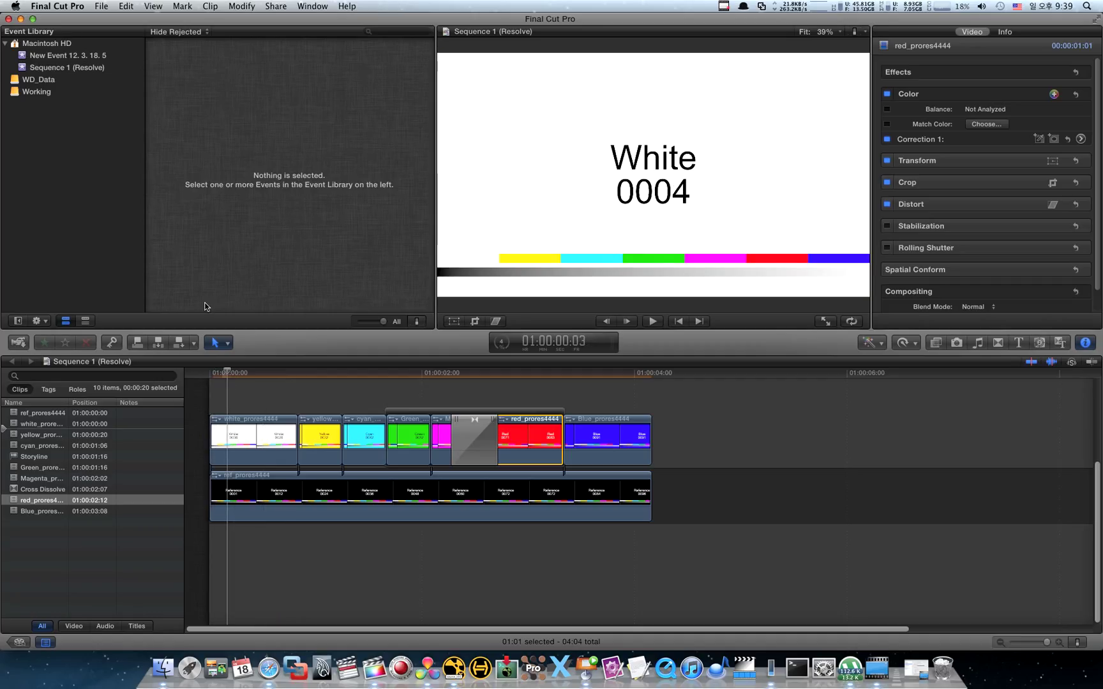